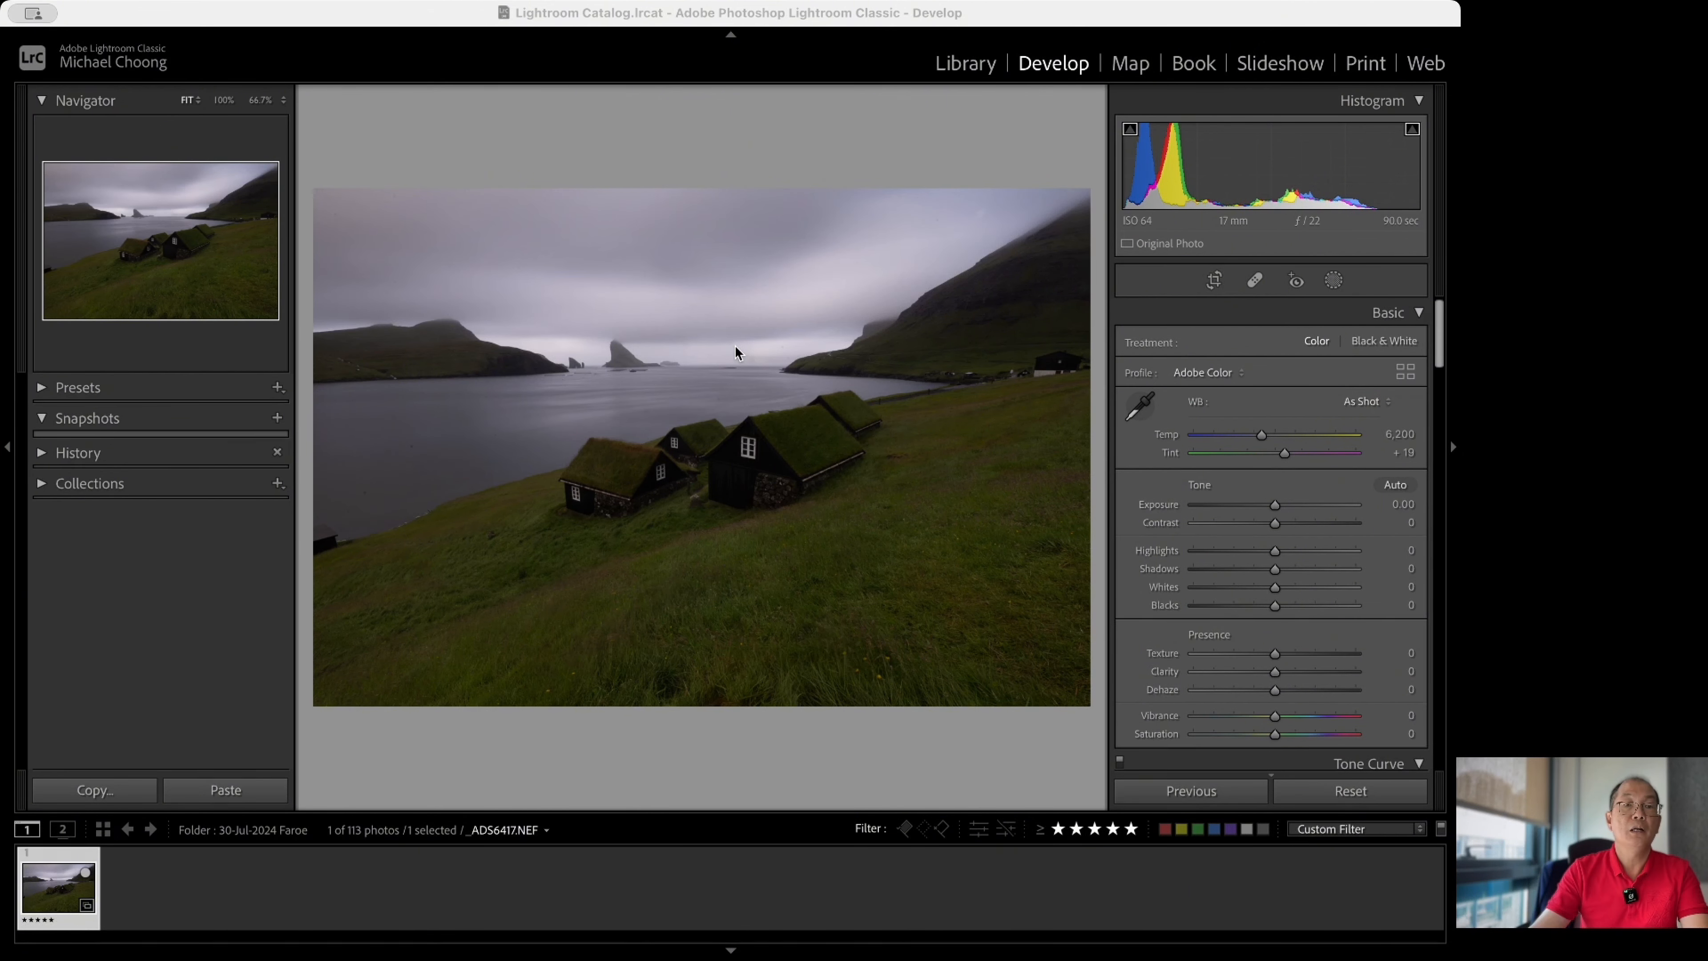
Apply the Adobe Landscape profile and sample the white balance from the front window of the largest house.
left_click(904, 587)
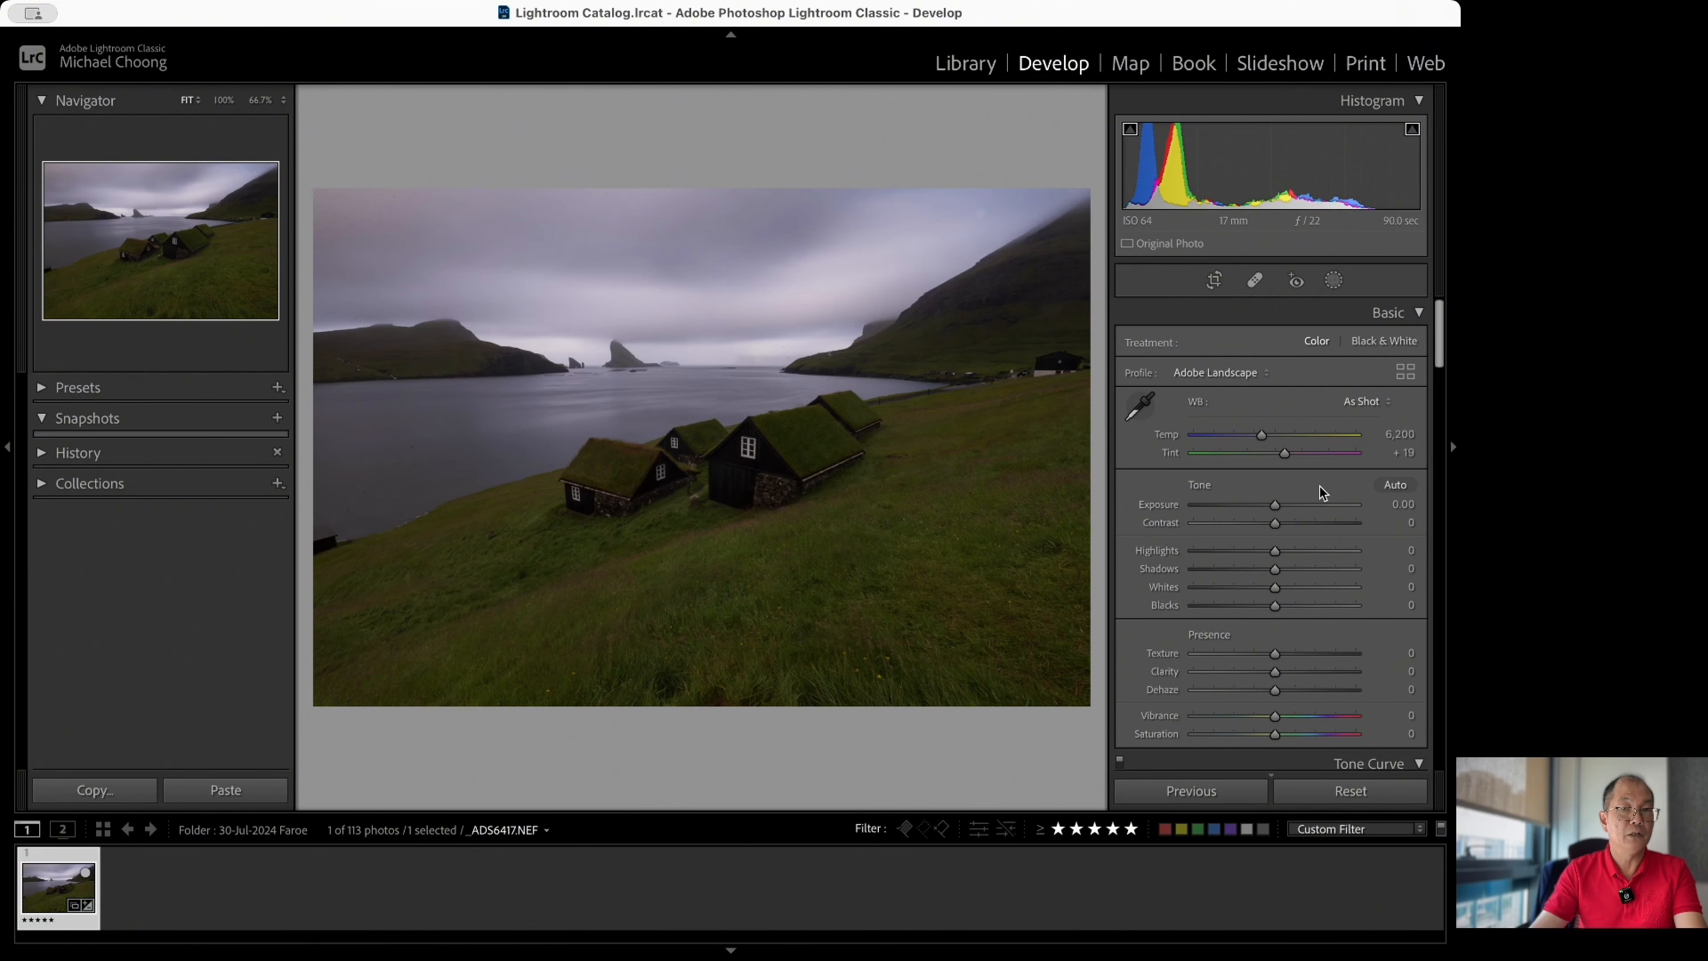
left_click(1140, 406)
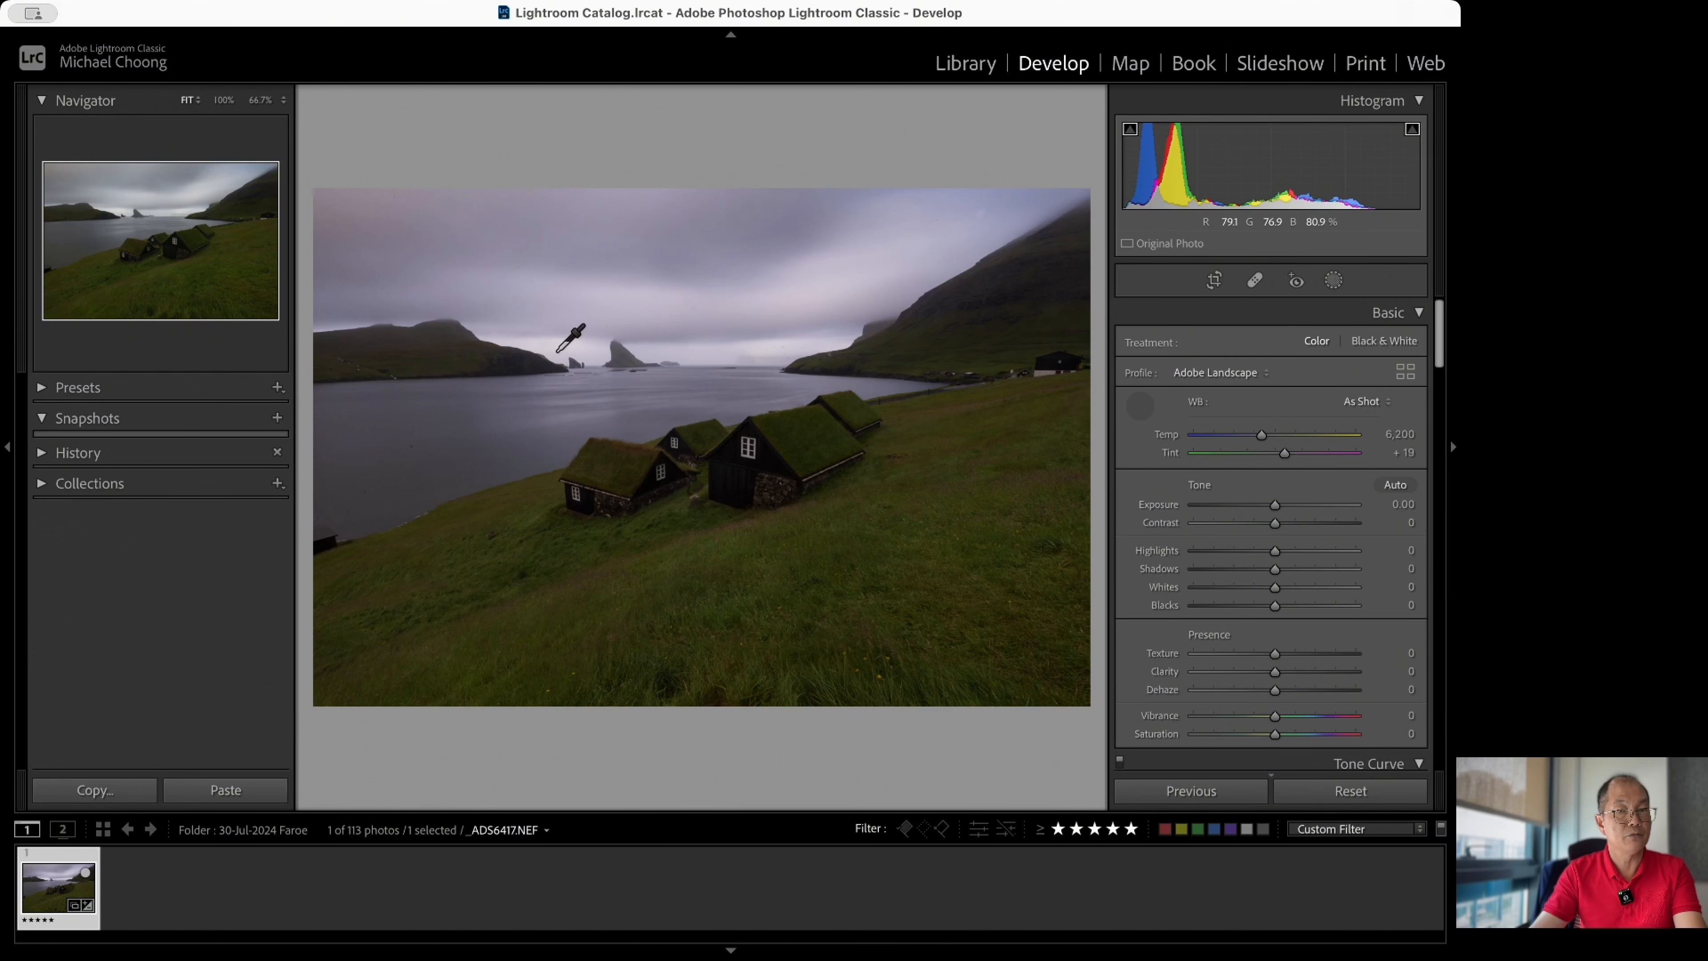
left_click(750, 449)
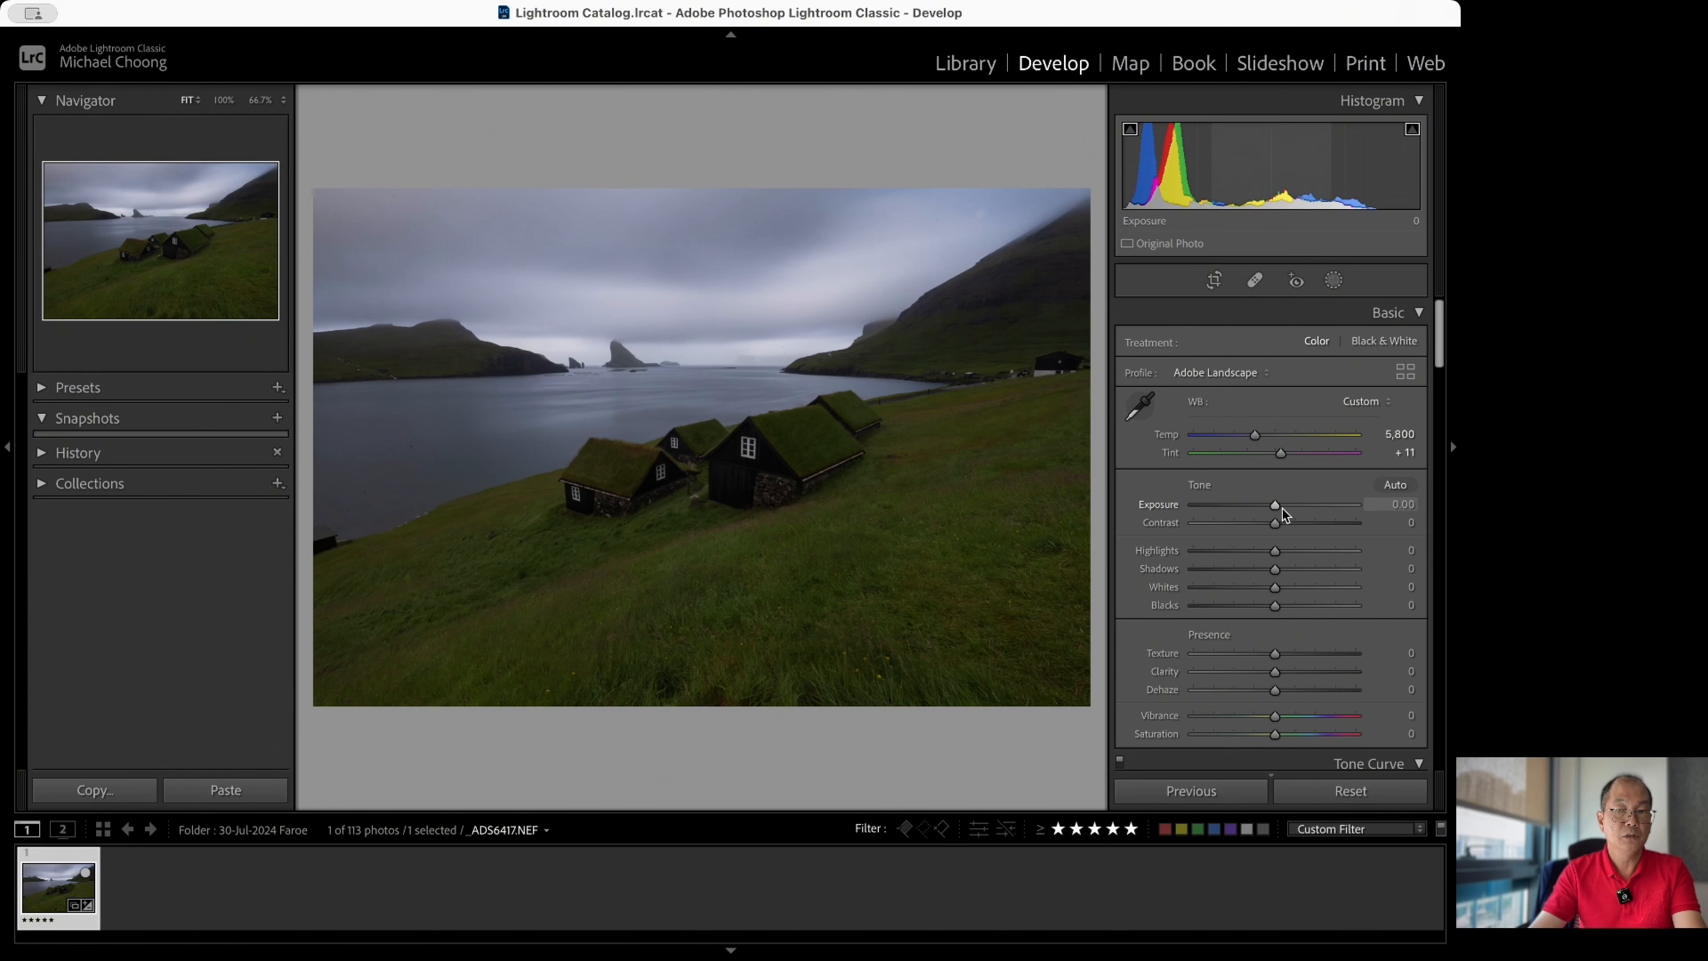
Lower the photo's overall exposure to -0.50.
mouse_move(1275, 501)
left_mouse_down()
mouse_move(1293, 500)
mouse_move(1246, 502)
mouse_move(1267, 508)
left_mouse_up()
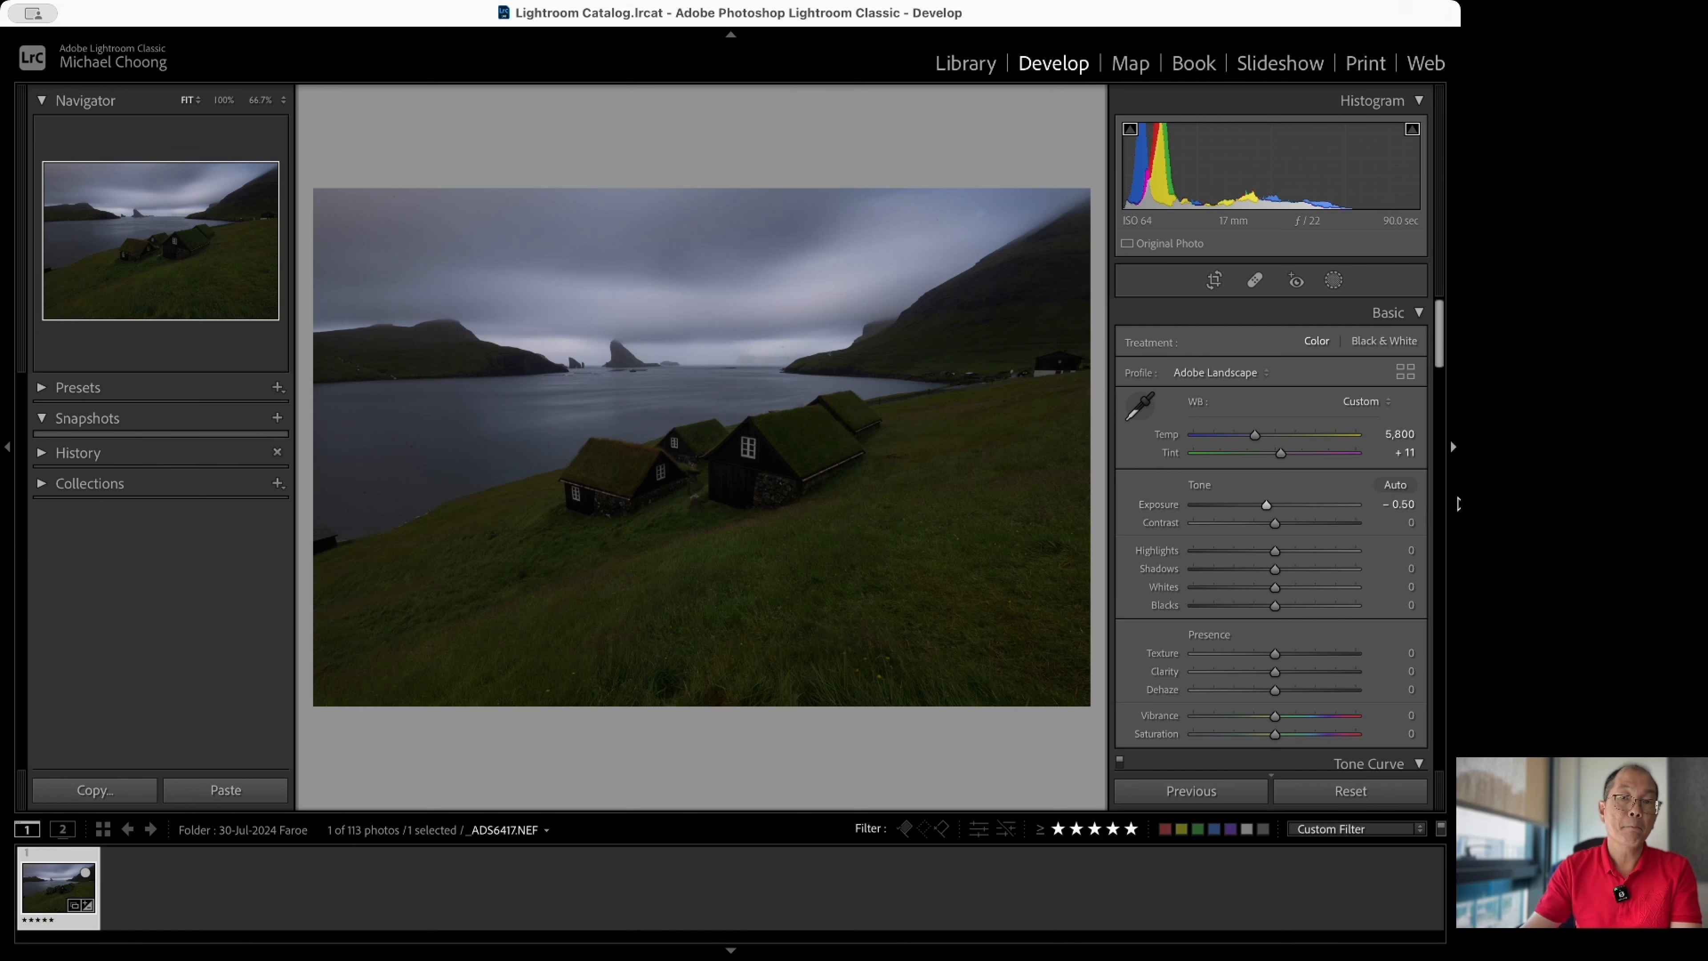
Add a radial gradient mask over the turf-roofed houses and narrow its ellipse so it stays well inside the photo's side edges.
left_click(1338, 283)
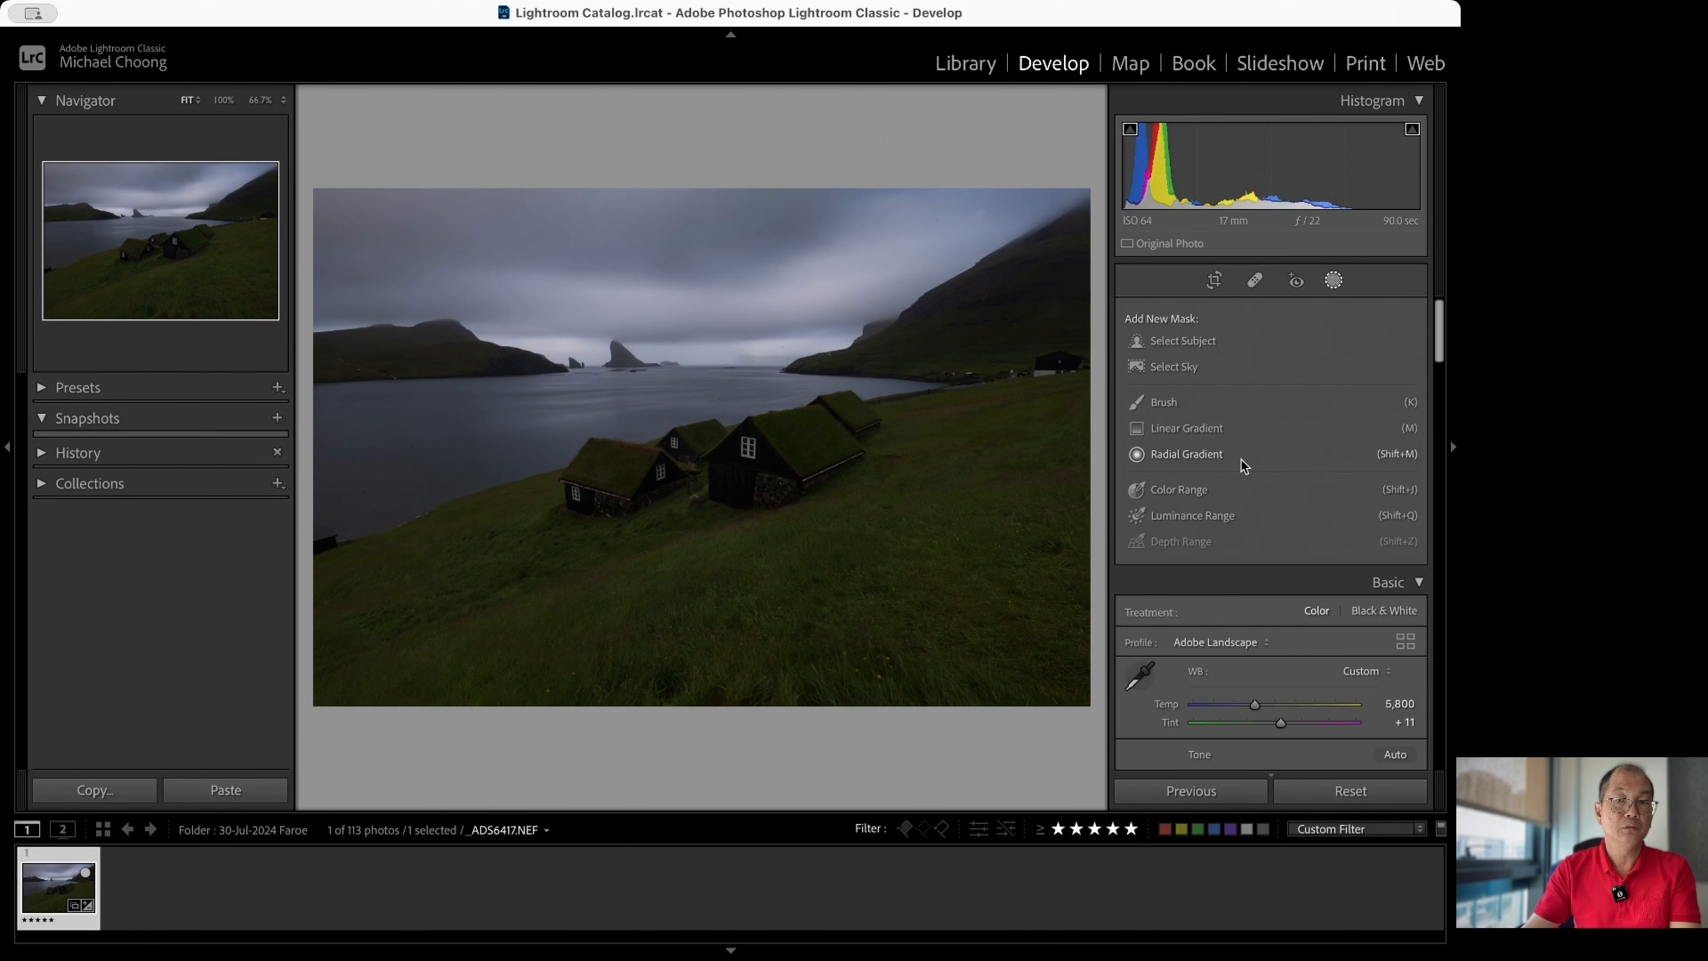
left_click(1335, 284)
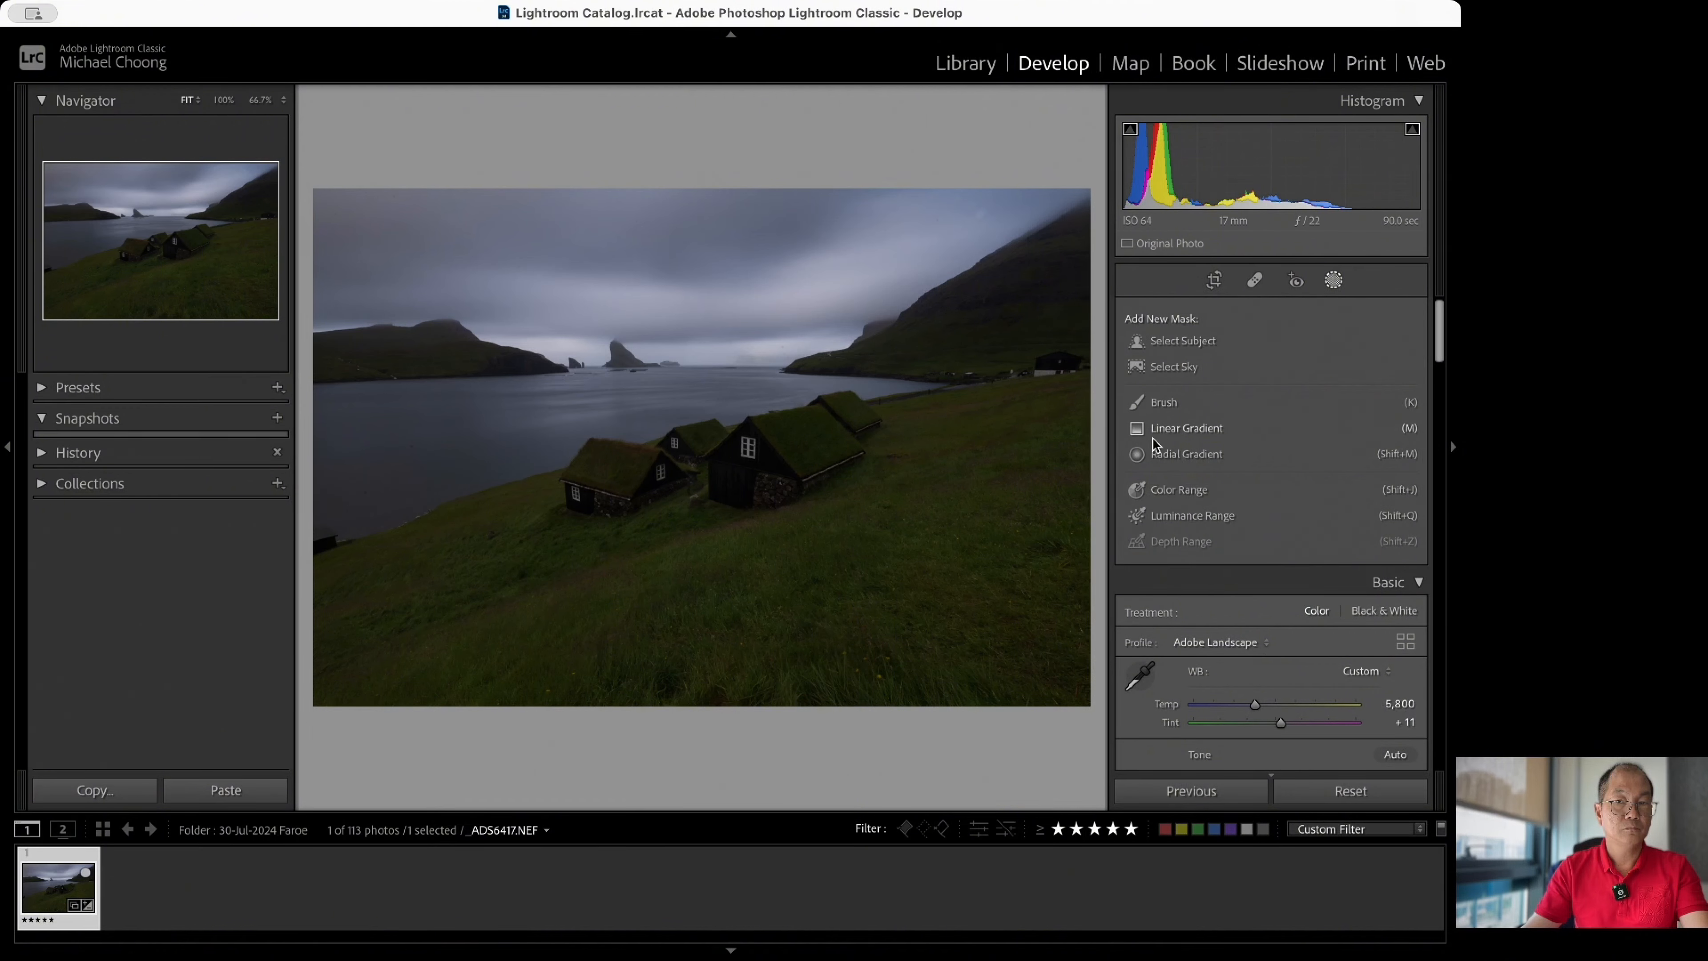
left_click(1171, 455)
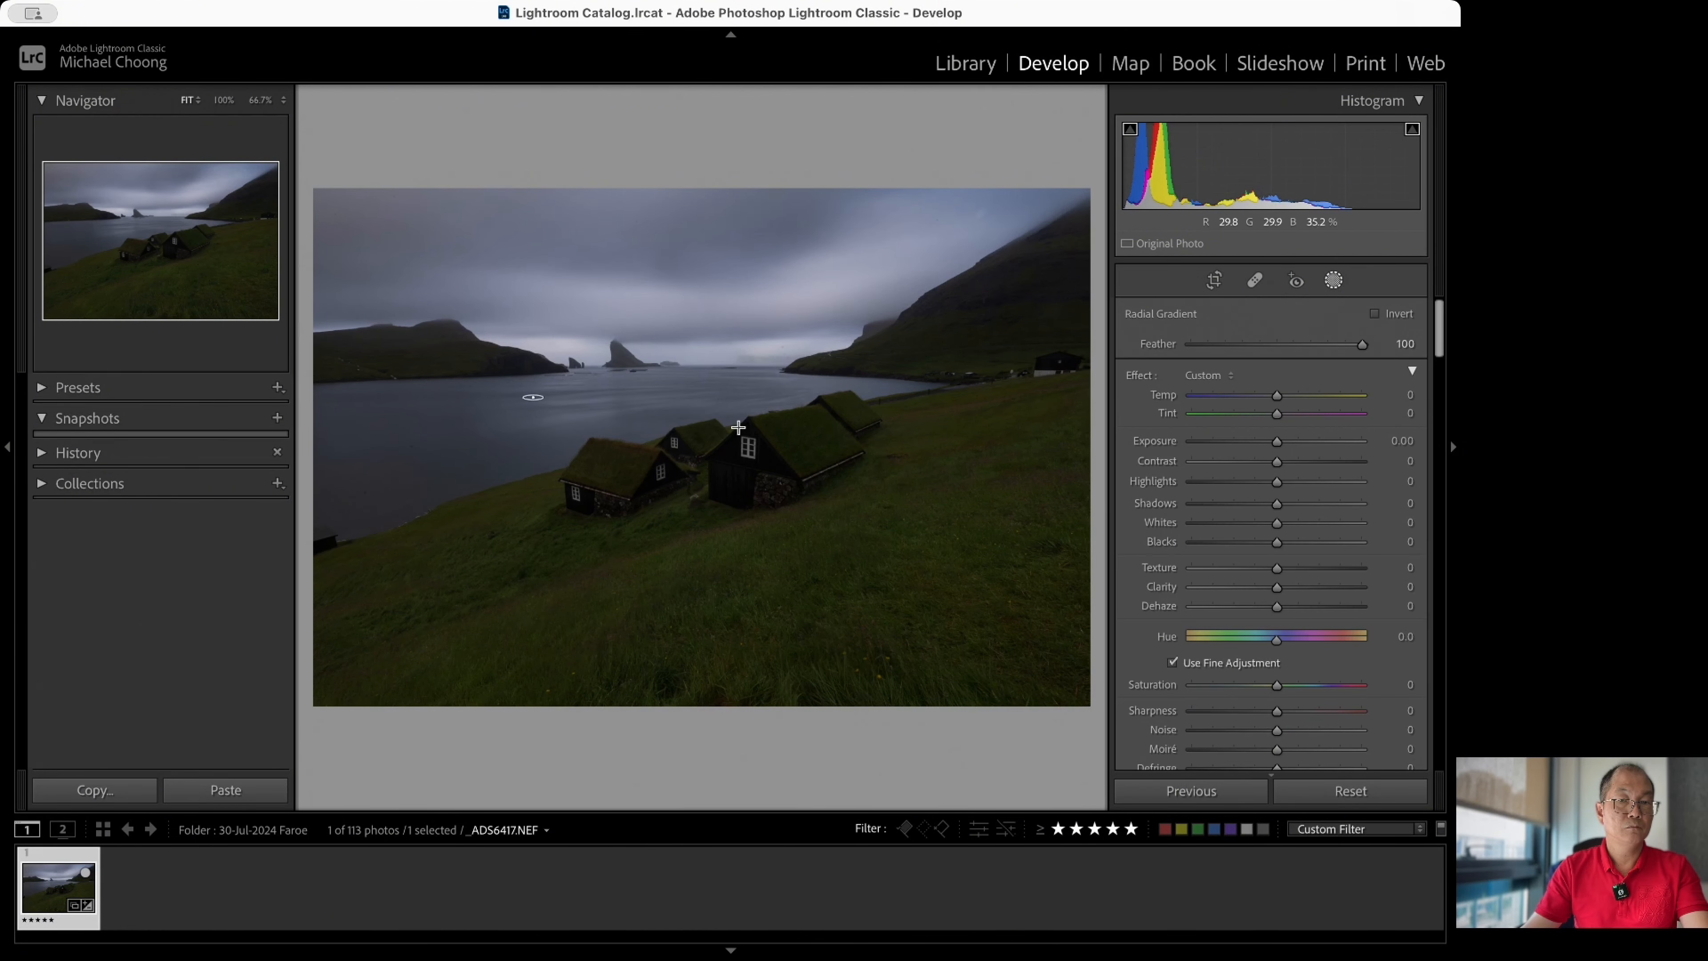
left_click_drag(533, 397, 914, 530)
left_click_drag(522, 393, 675, 420)
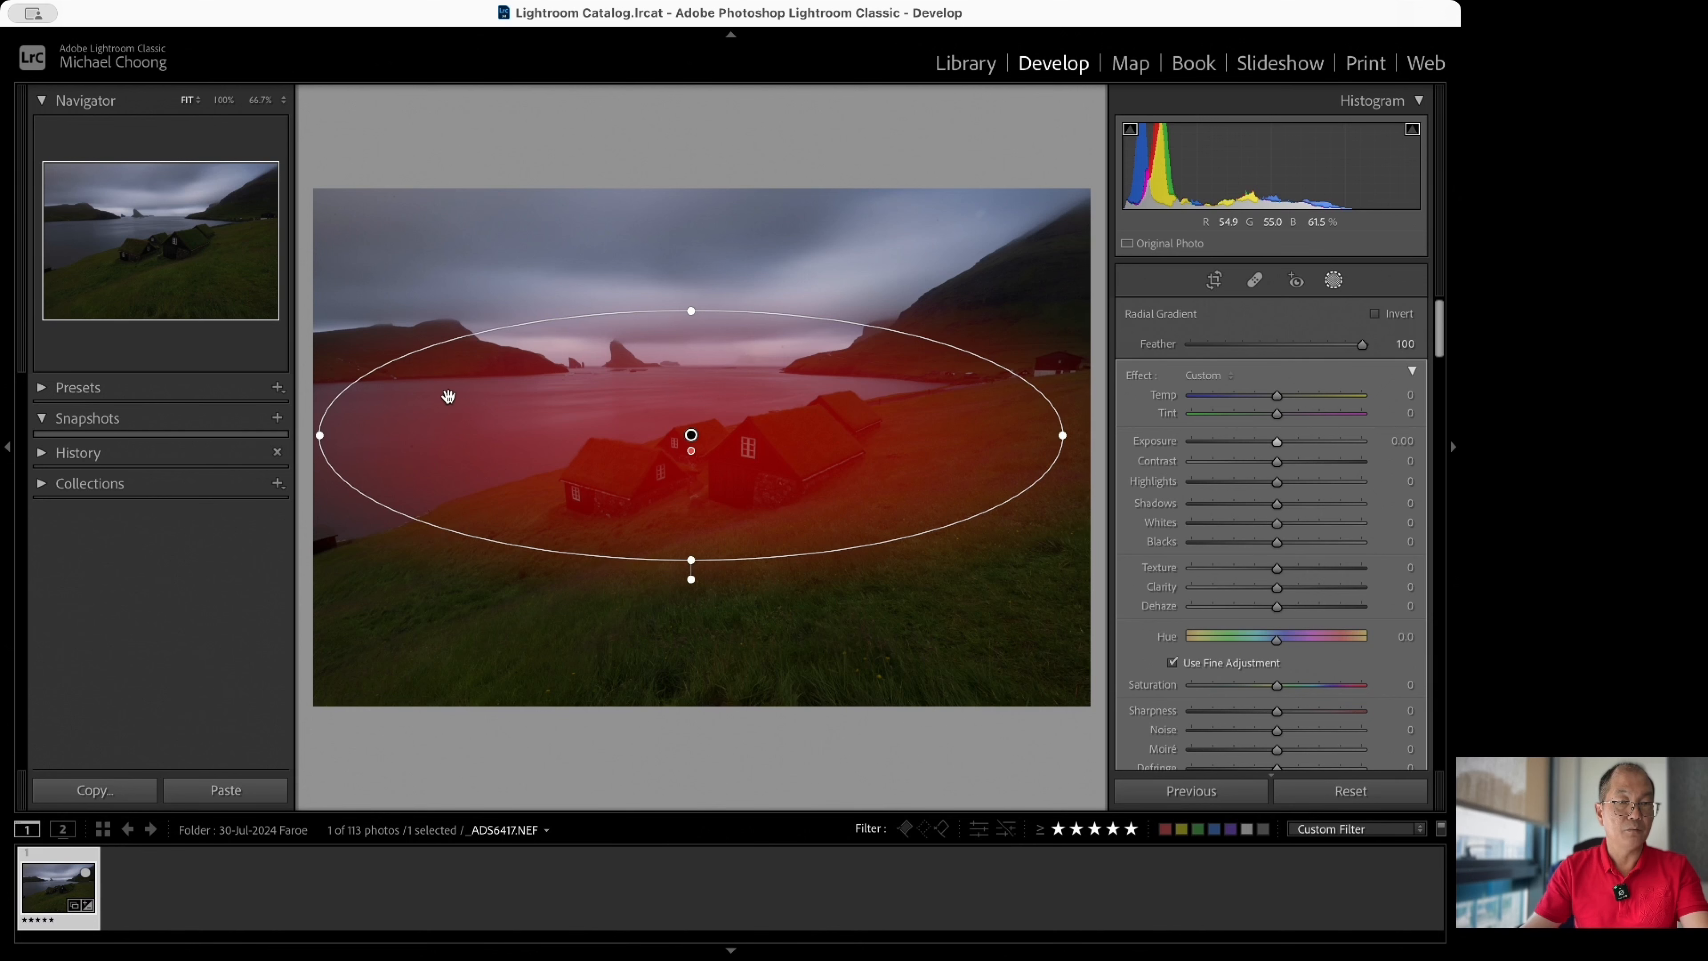
left_click_drag(319, 434, 418, 435)
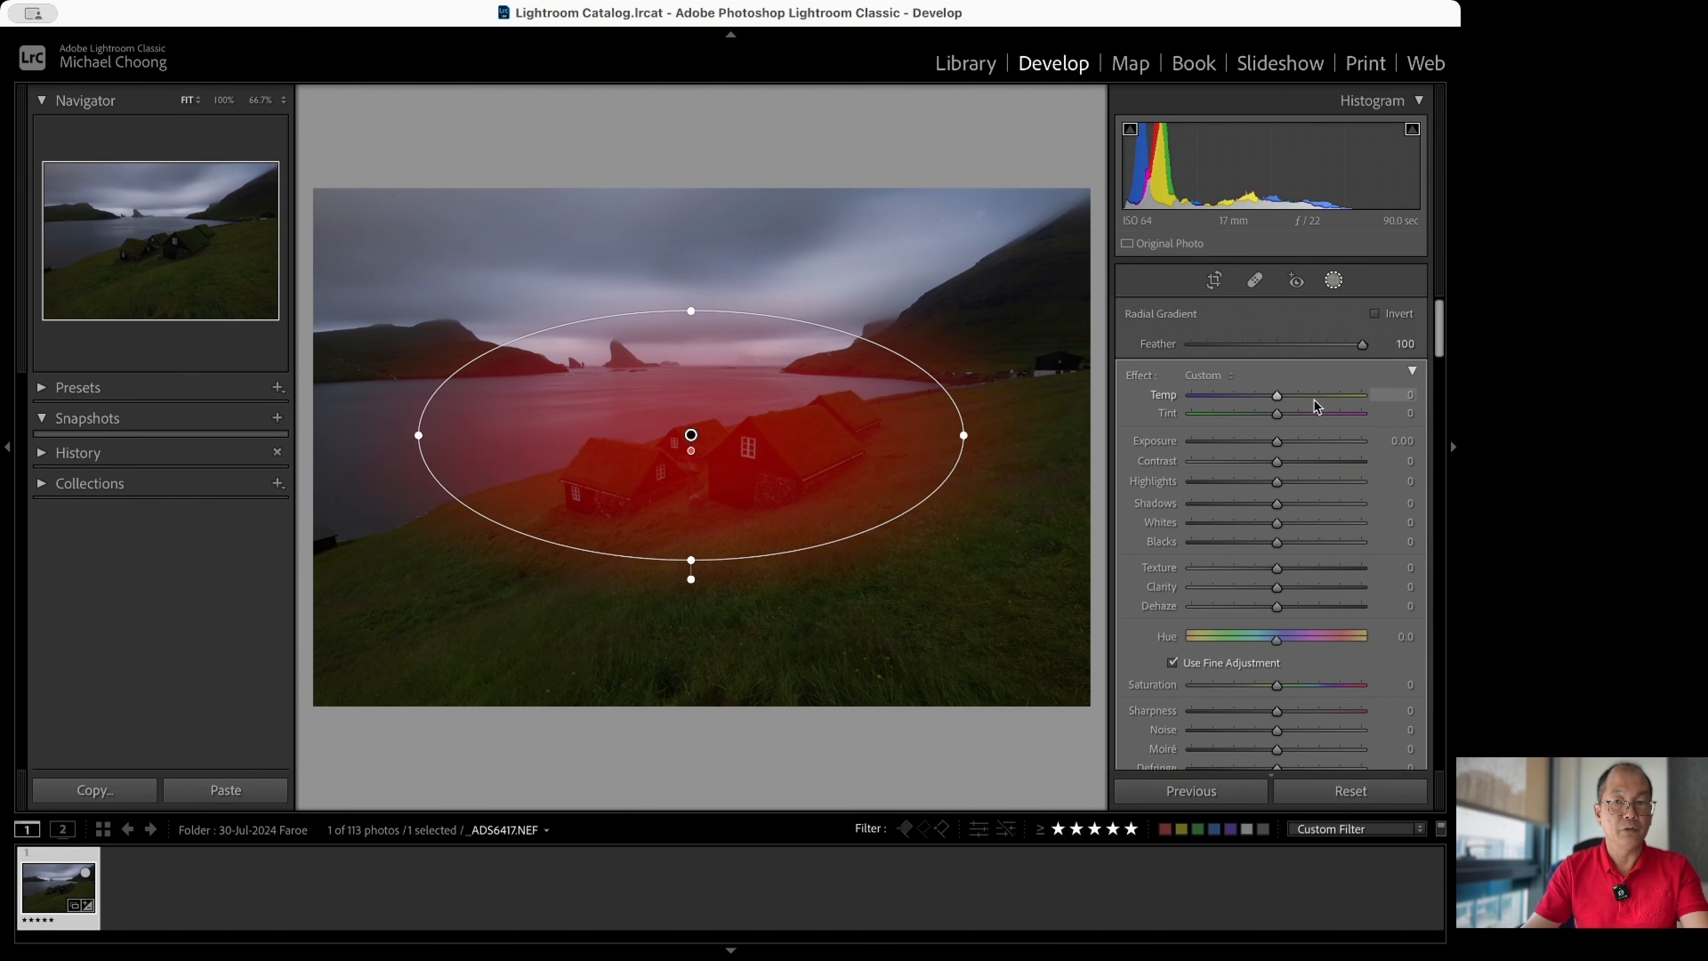
Centre the radial mask on the houses and raise its exposure to 2.33.
left_click_drag(1284, 445, 1292, 443)
left_click_drag(690, 434, 725, 473)
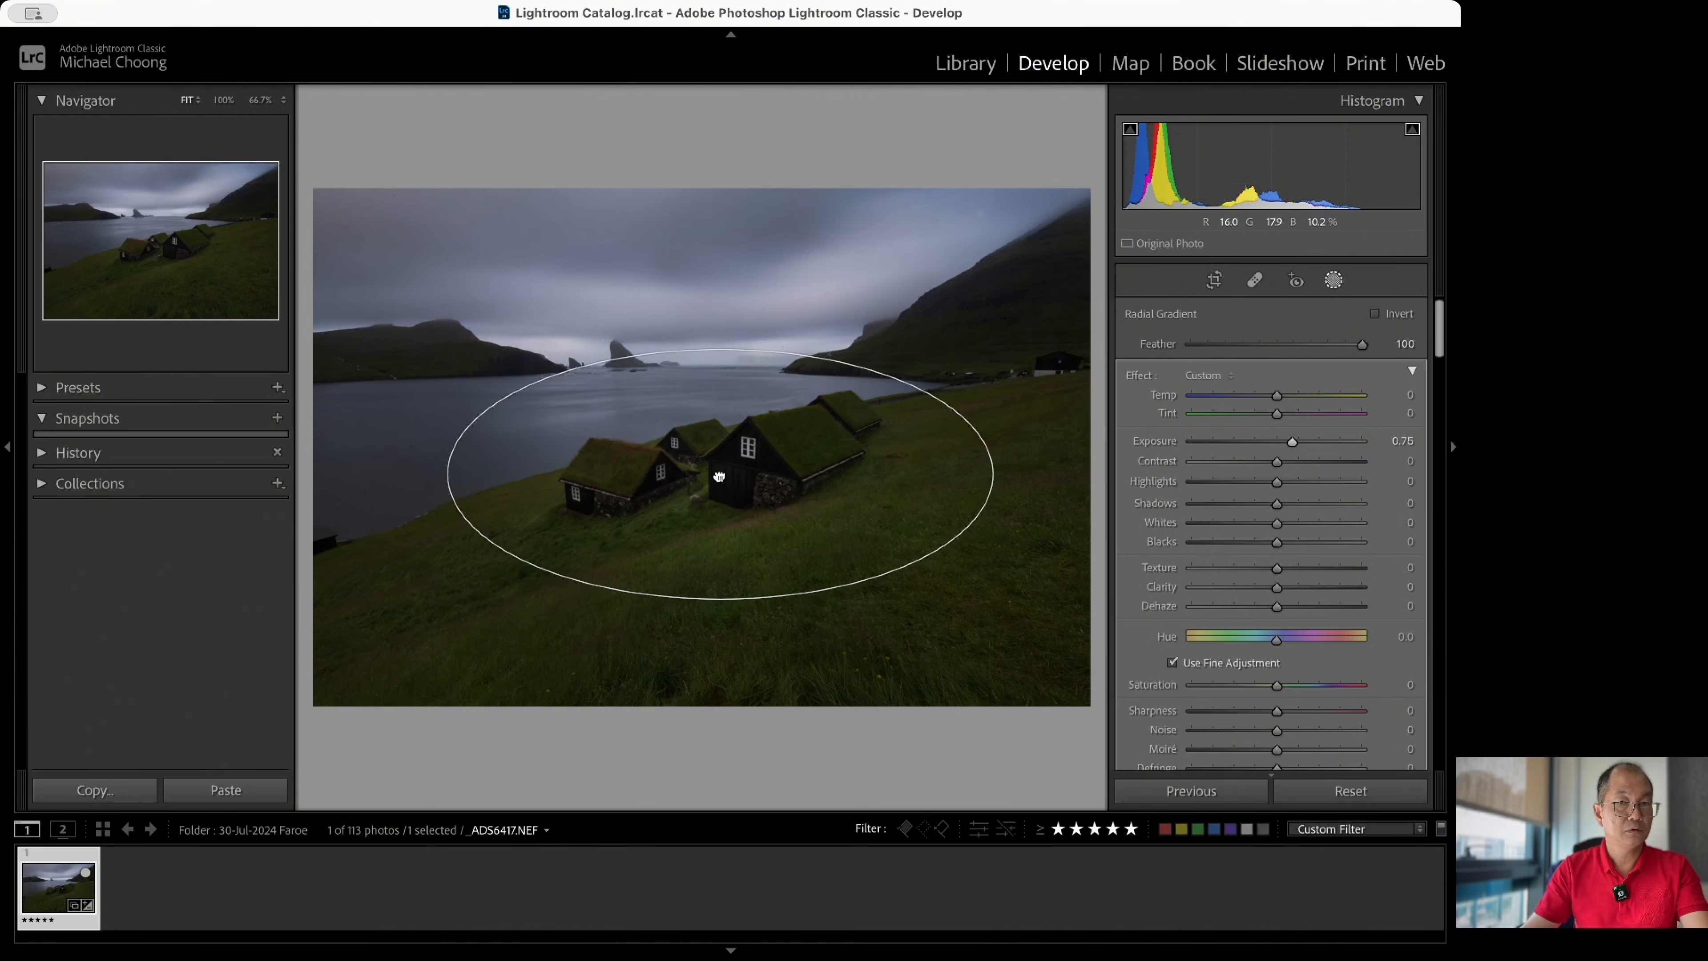
left_click_drag(1292, 444, 1326, 442)
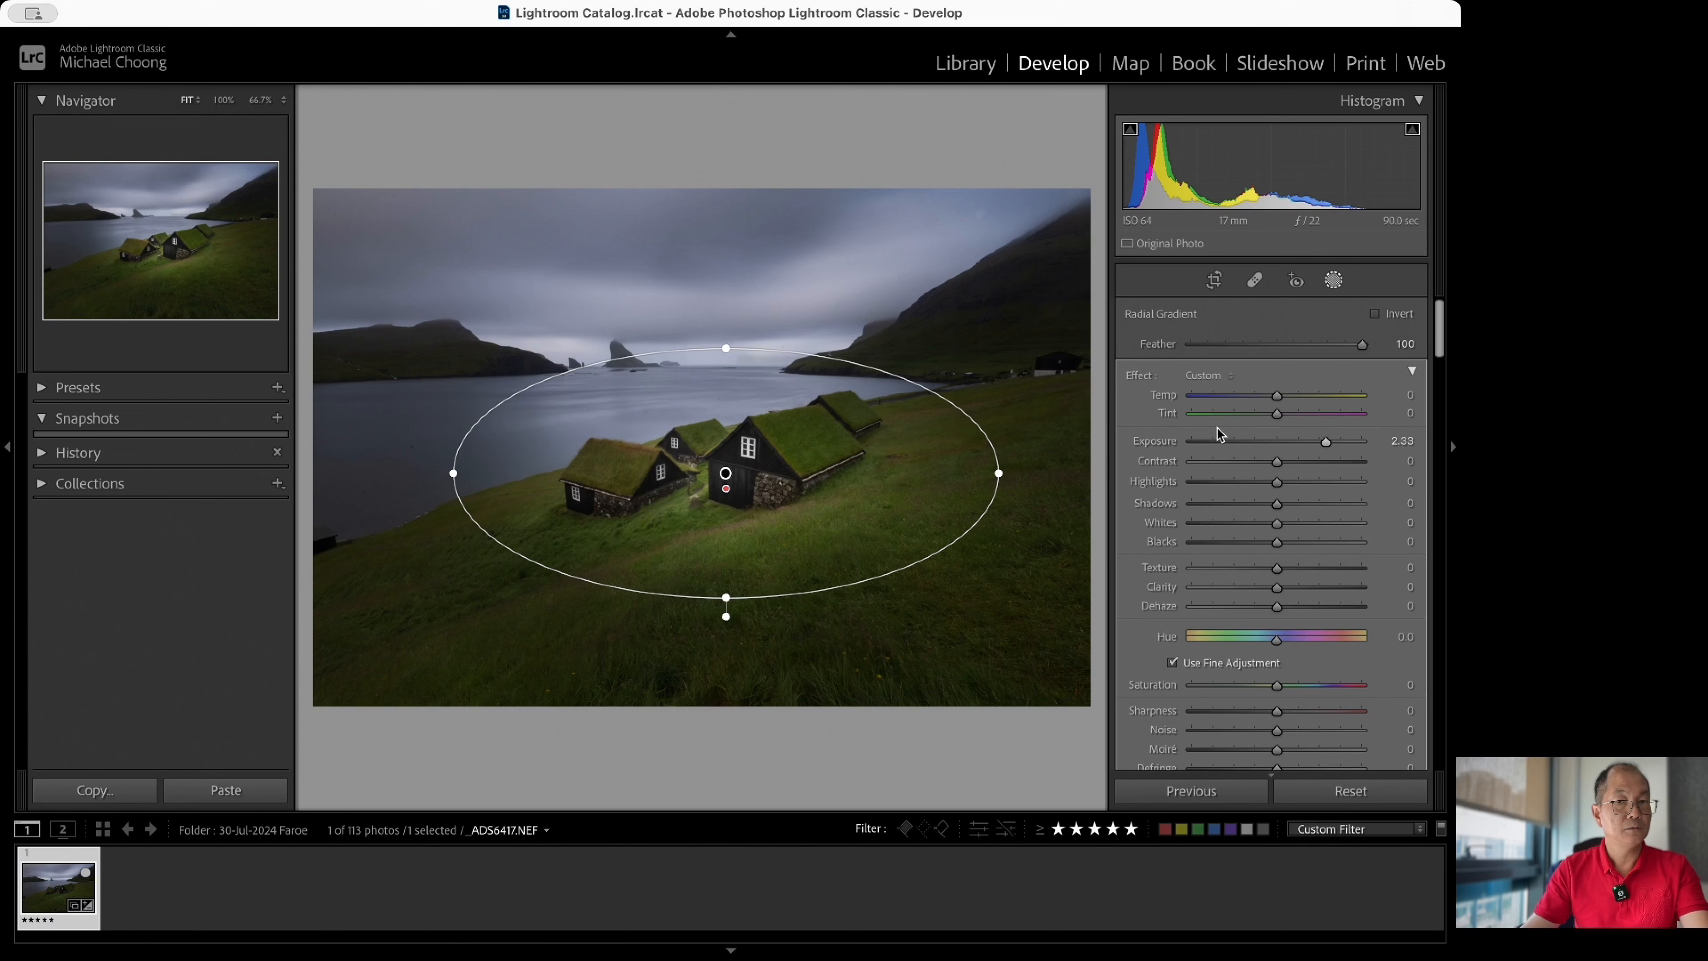
Flatten and slightly tilt the house mask's ellipse, shift it right over the largest house, and set its shadows to 25.
left_click_drag(998, 473, 1036, 473)
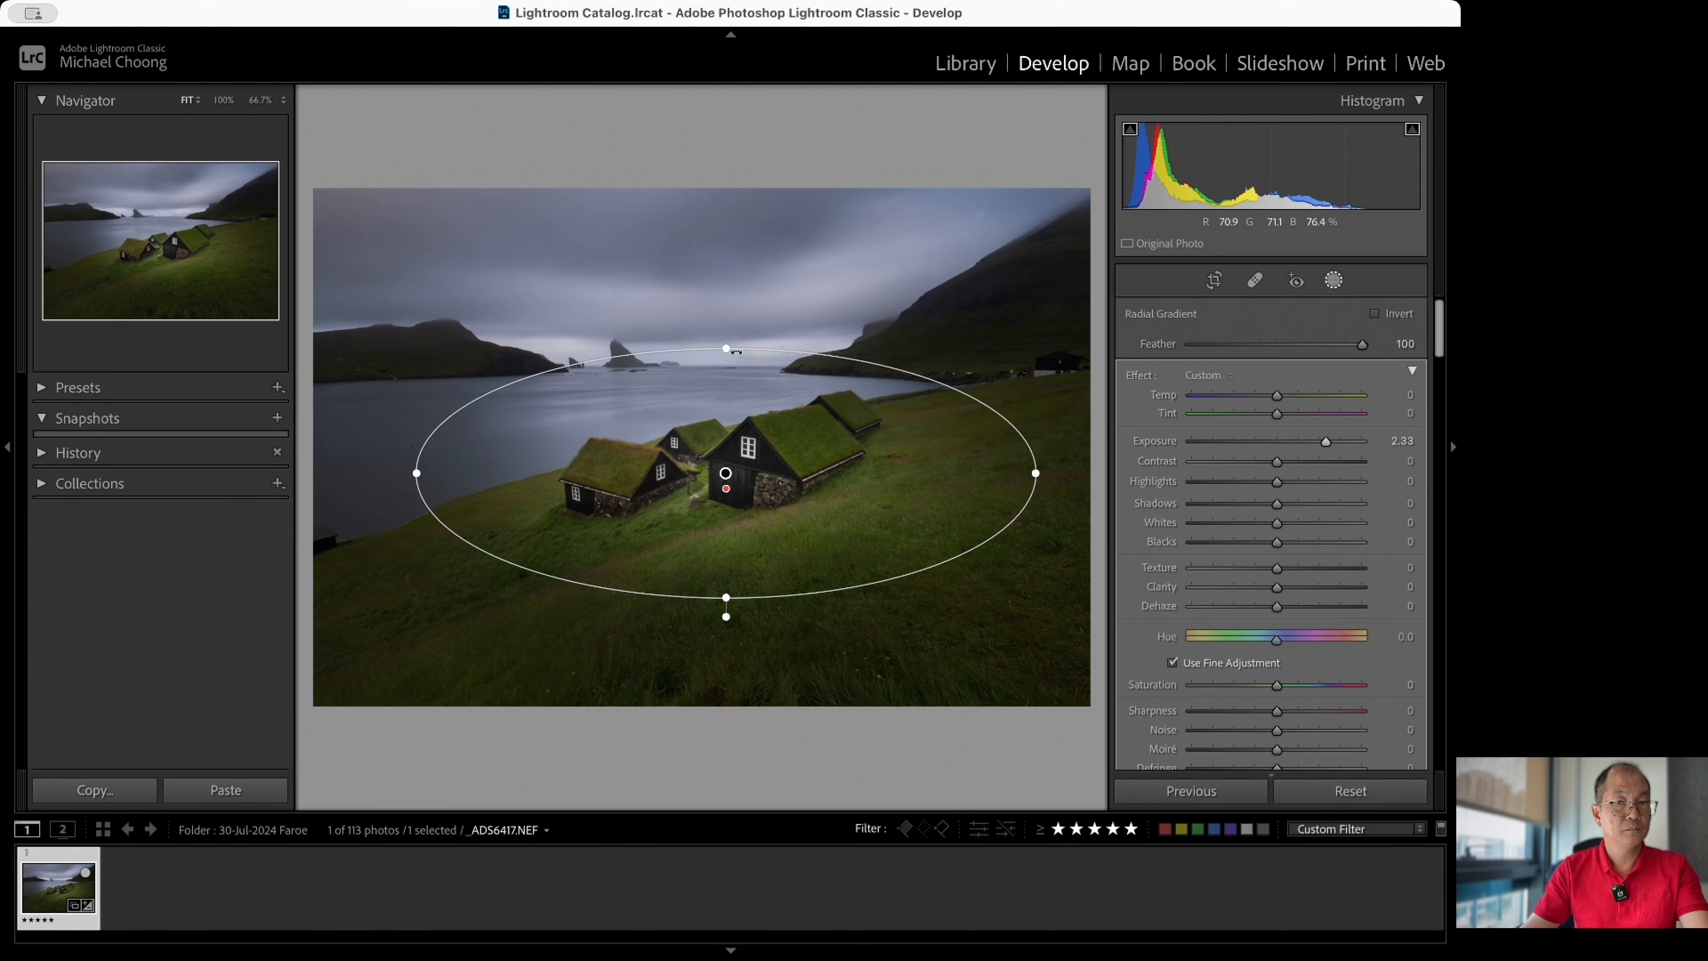
mouse_move(736, 352)
left_mouse_down()
mouse_move(736, 376)
mouse_move(726, 352)
mouse_move(727, 367)
left_mouse_up()
left_click_drag(1036, 458, 991, 462)
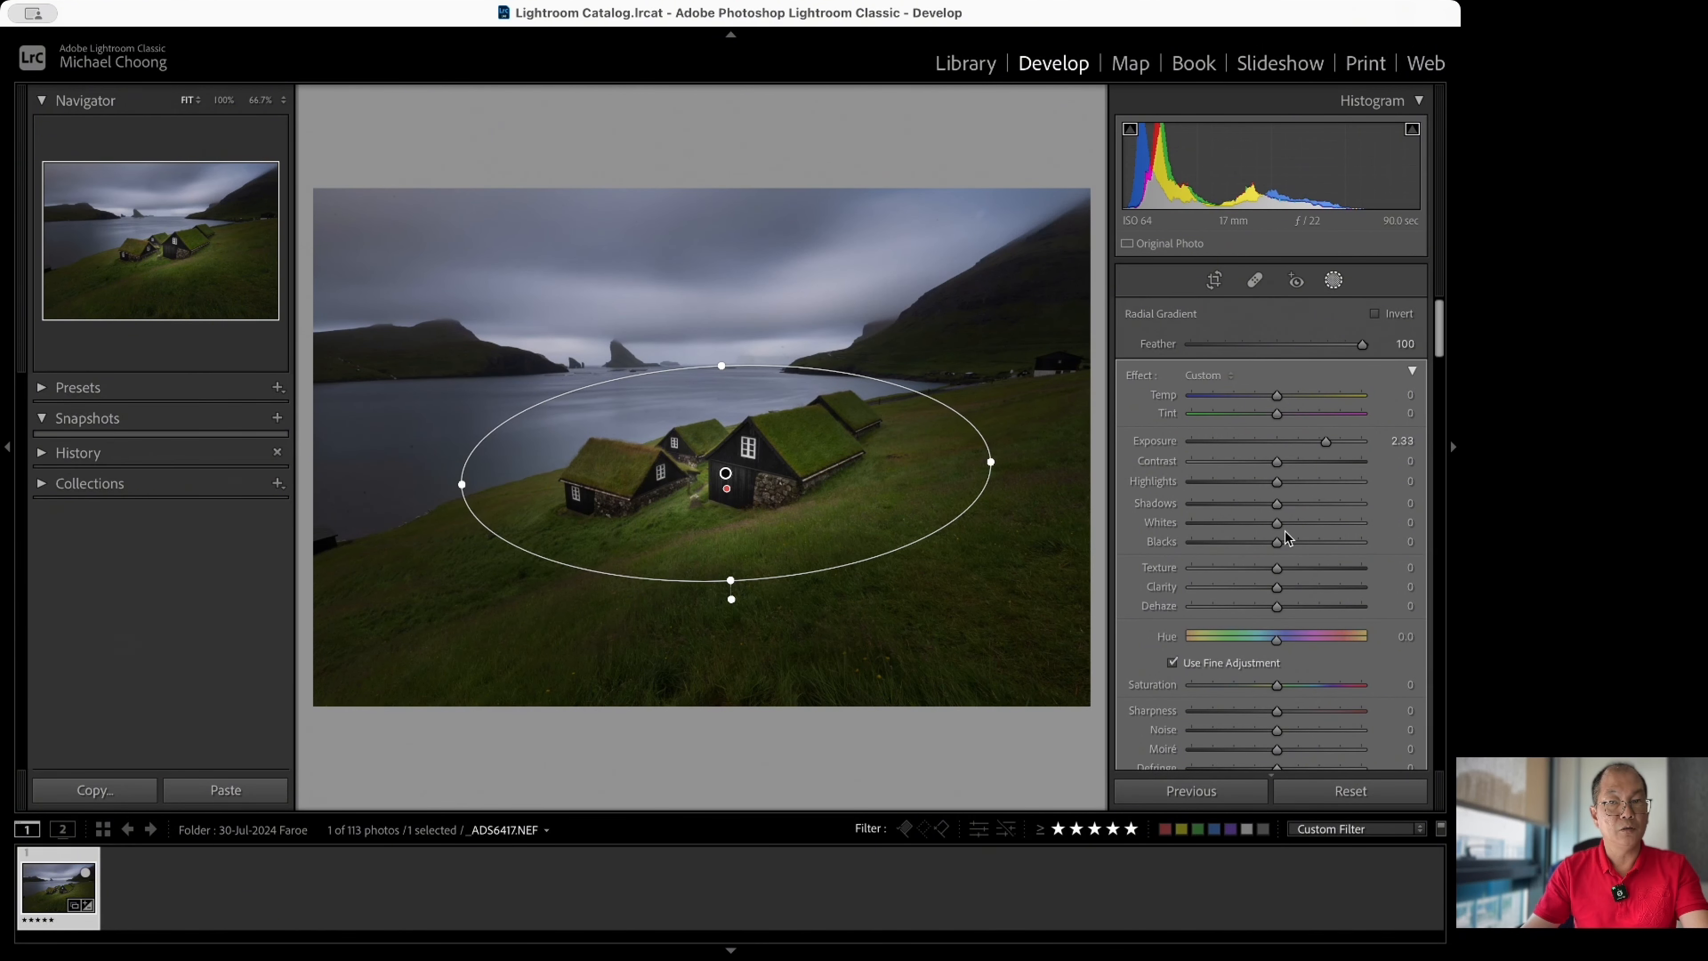
mouse_move(1276, 503)
left_mouse_down()
mouse_move(1317, 503)
mouse_move(1296, 503)
left_mouse_up()
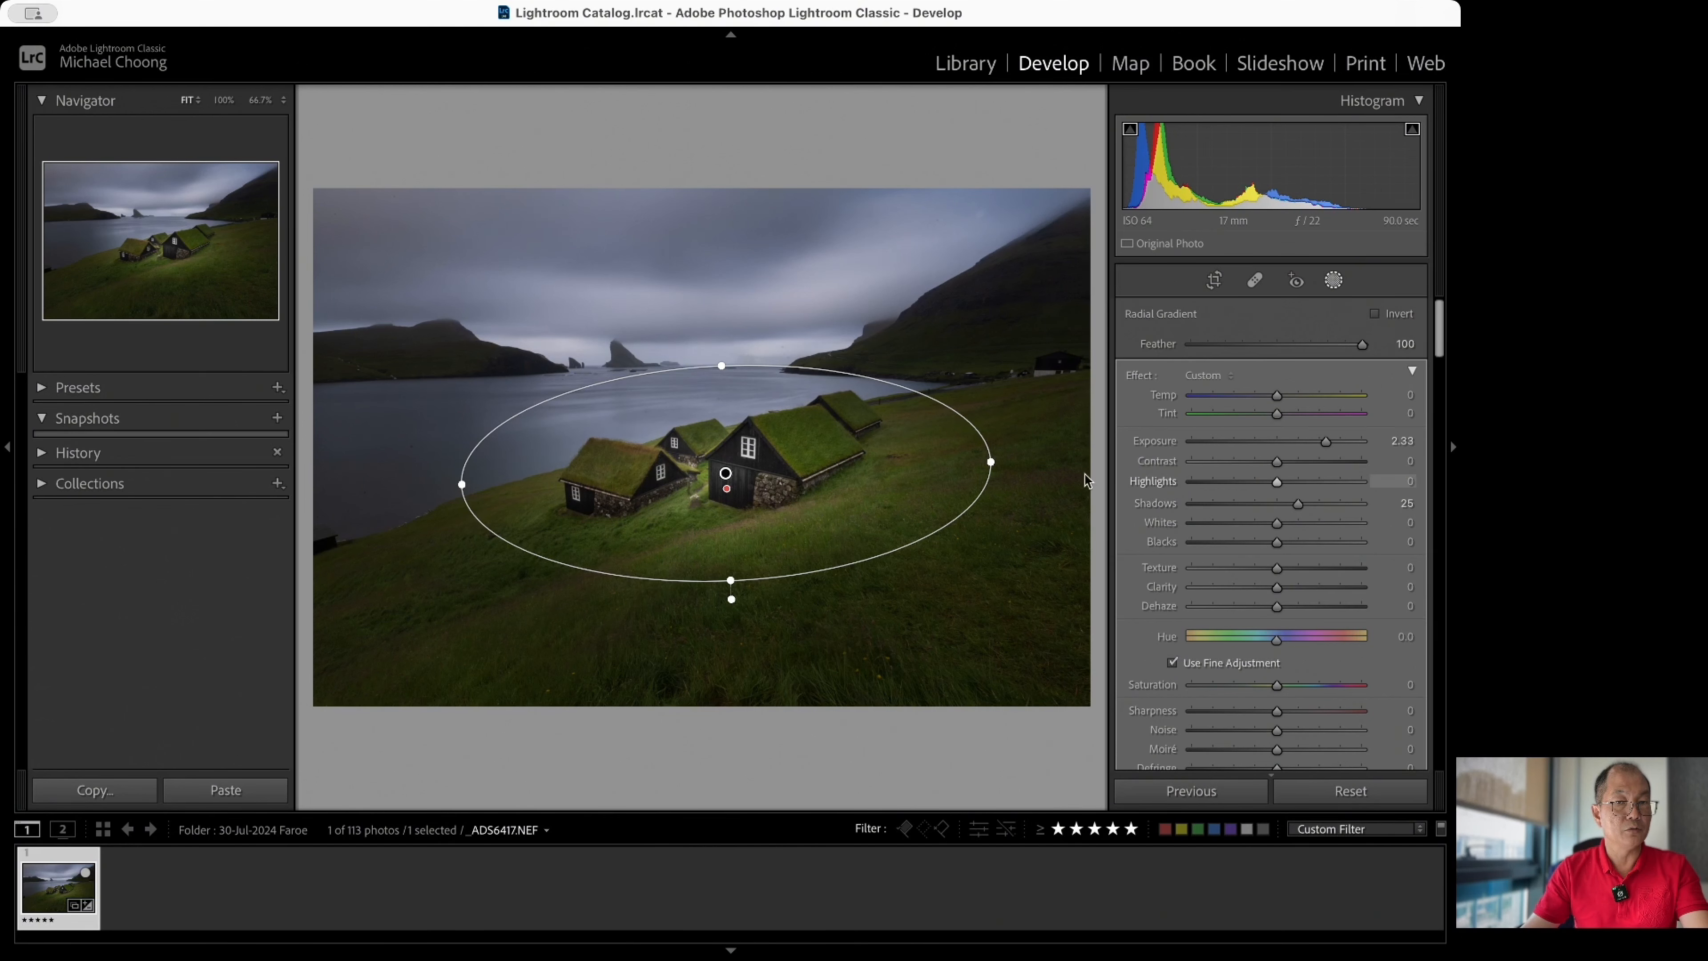
left_click_drag(726, 475, 763, 481)
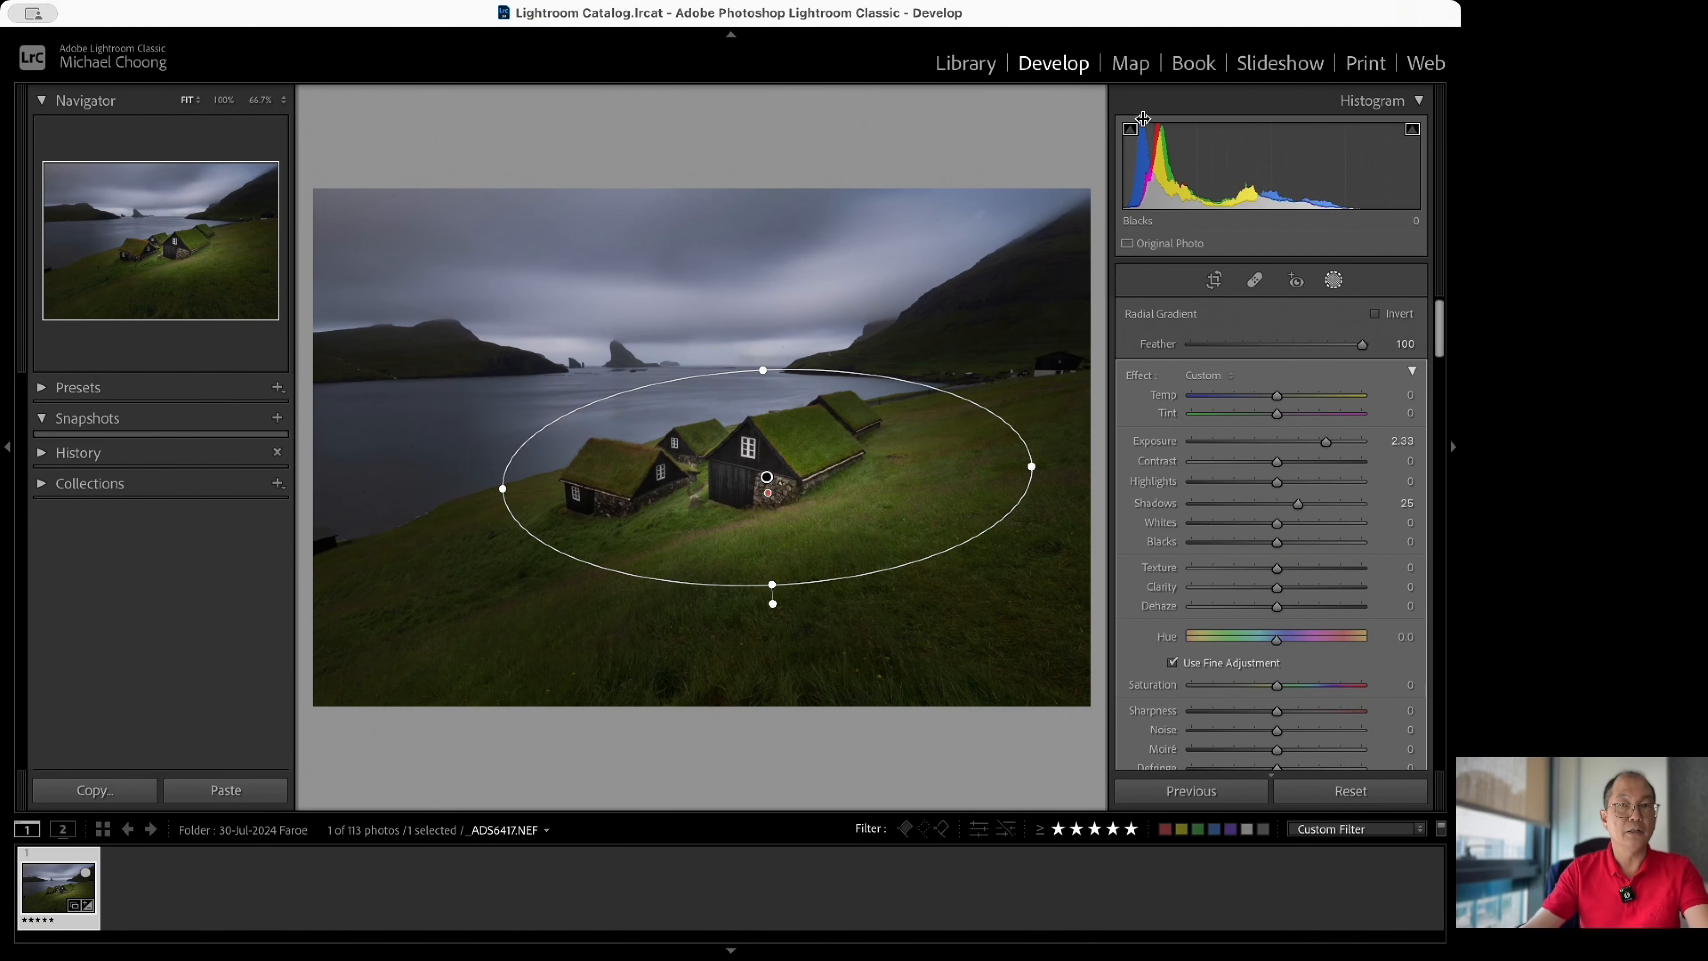
Compare the photo with the house mask switched off and on.
left_click(1066, 88)
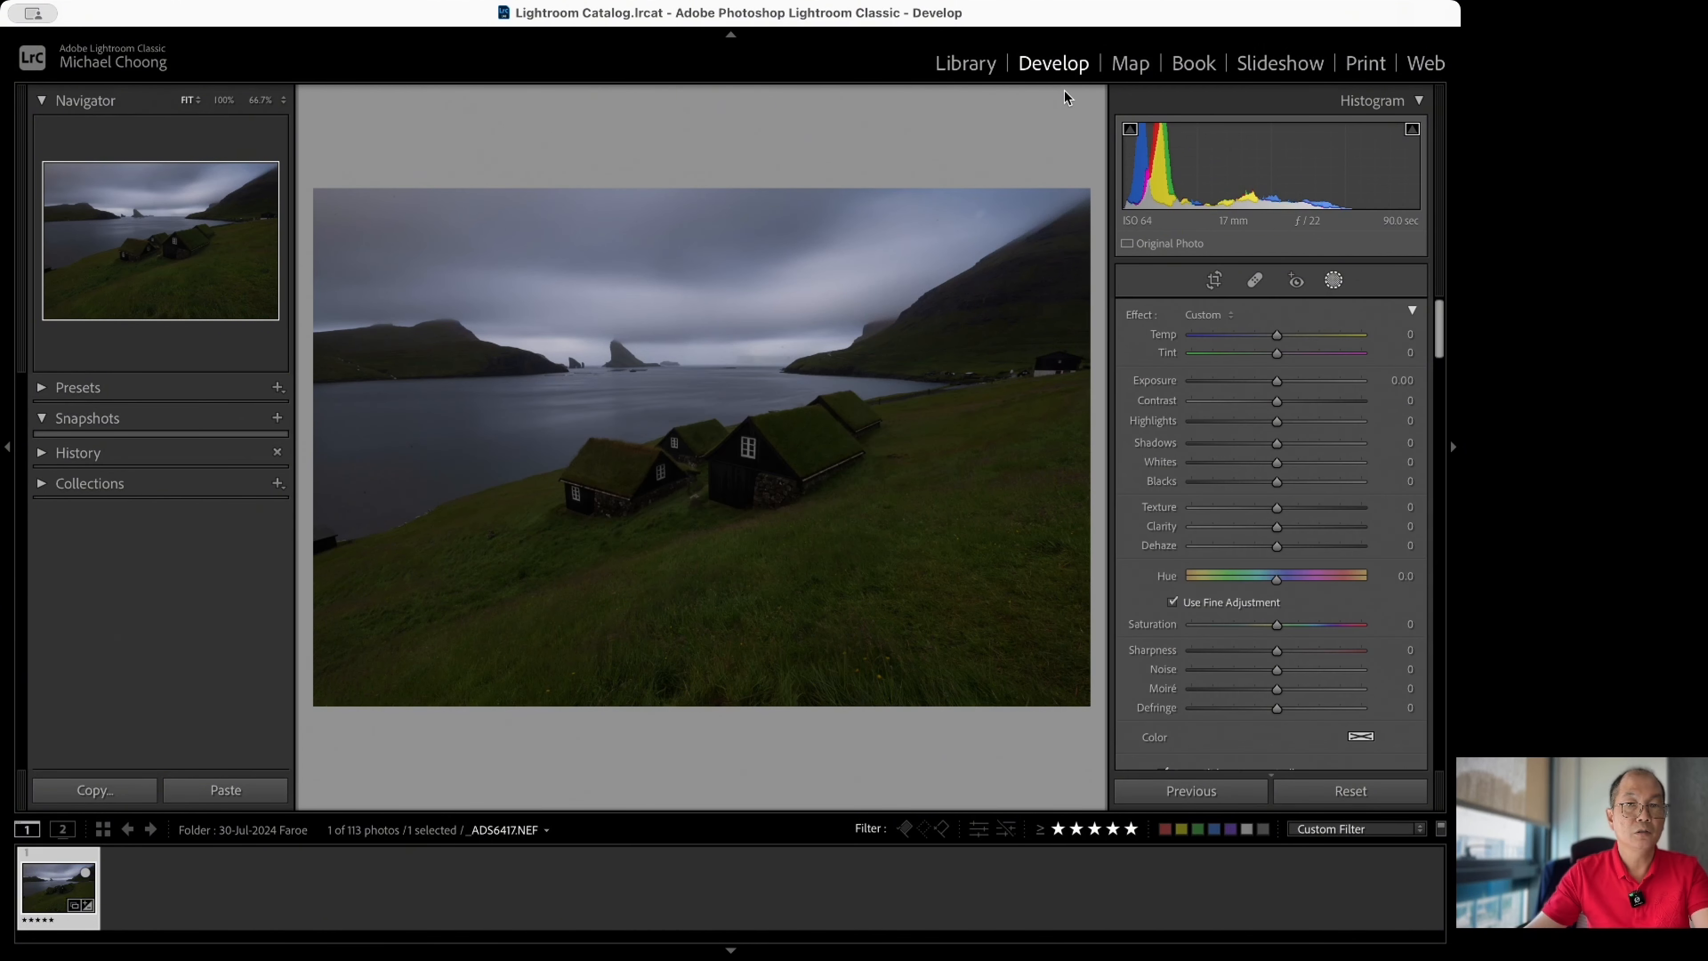
left_click(1064, 90)
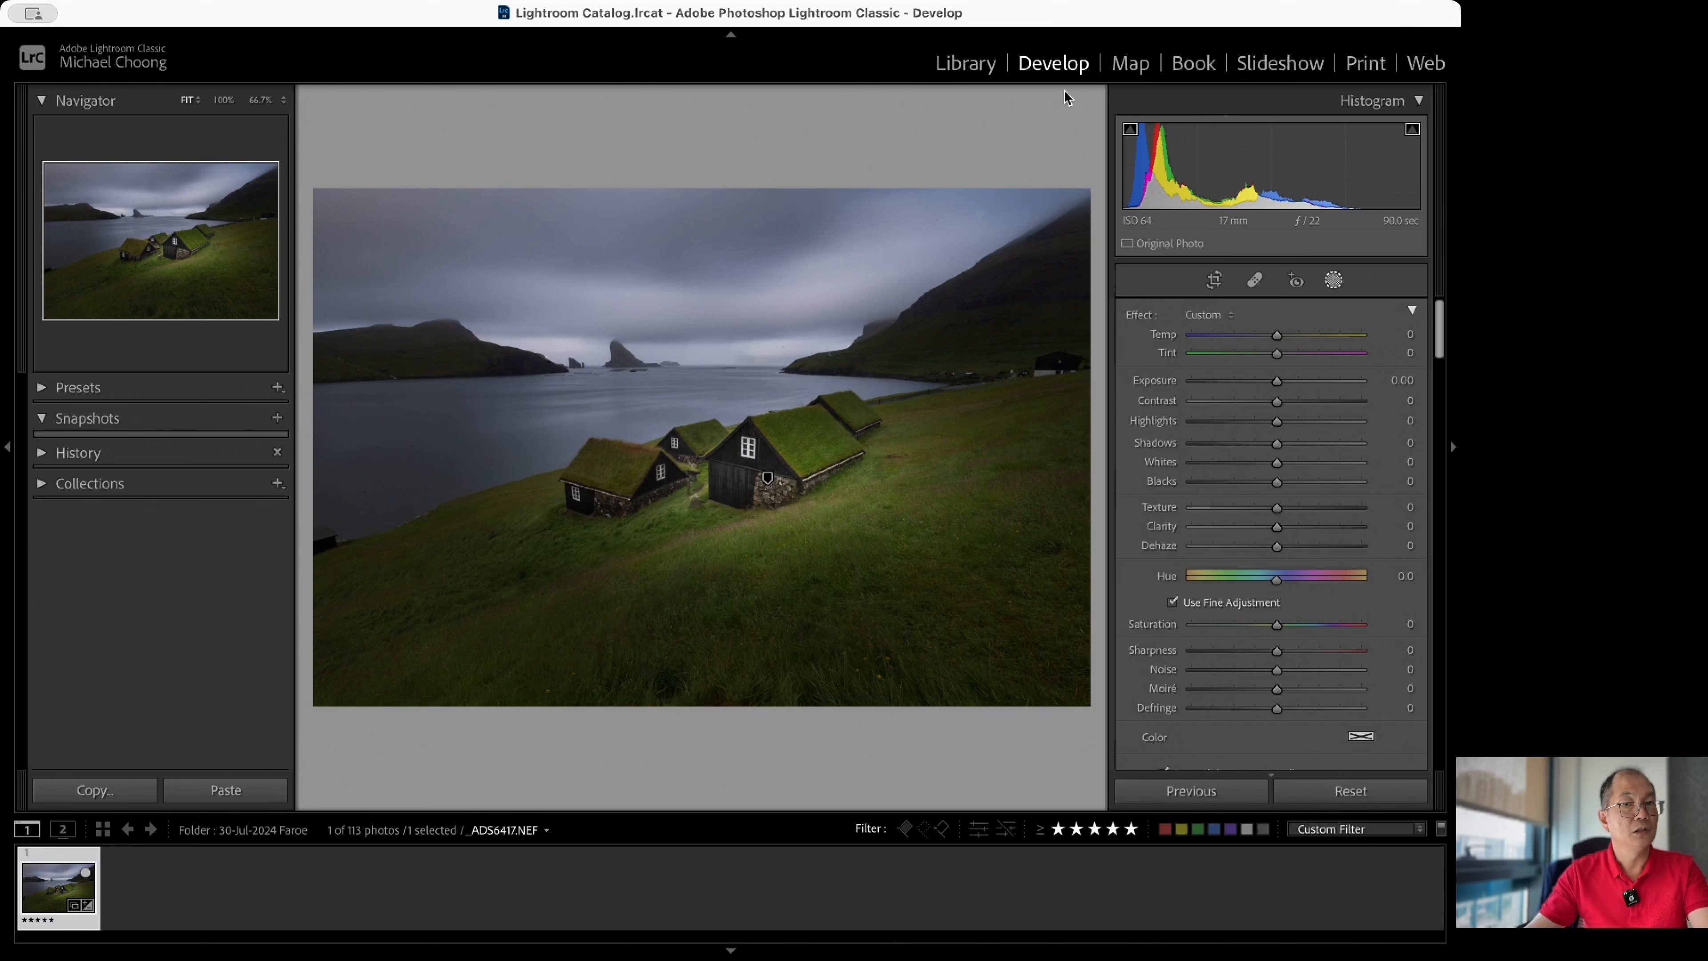
left_click(1064, 89)
left_click(1064, 89)
left_click(1064, 90)
left_click(1064, 90)
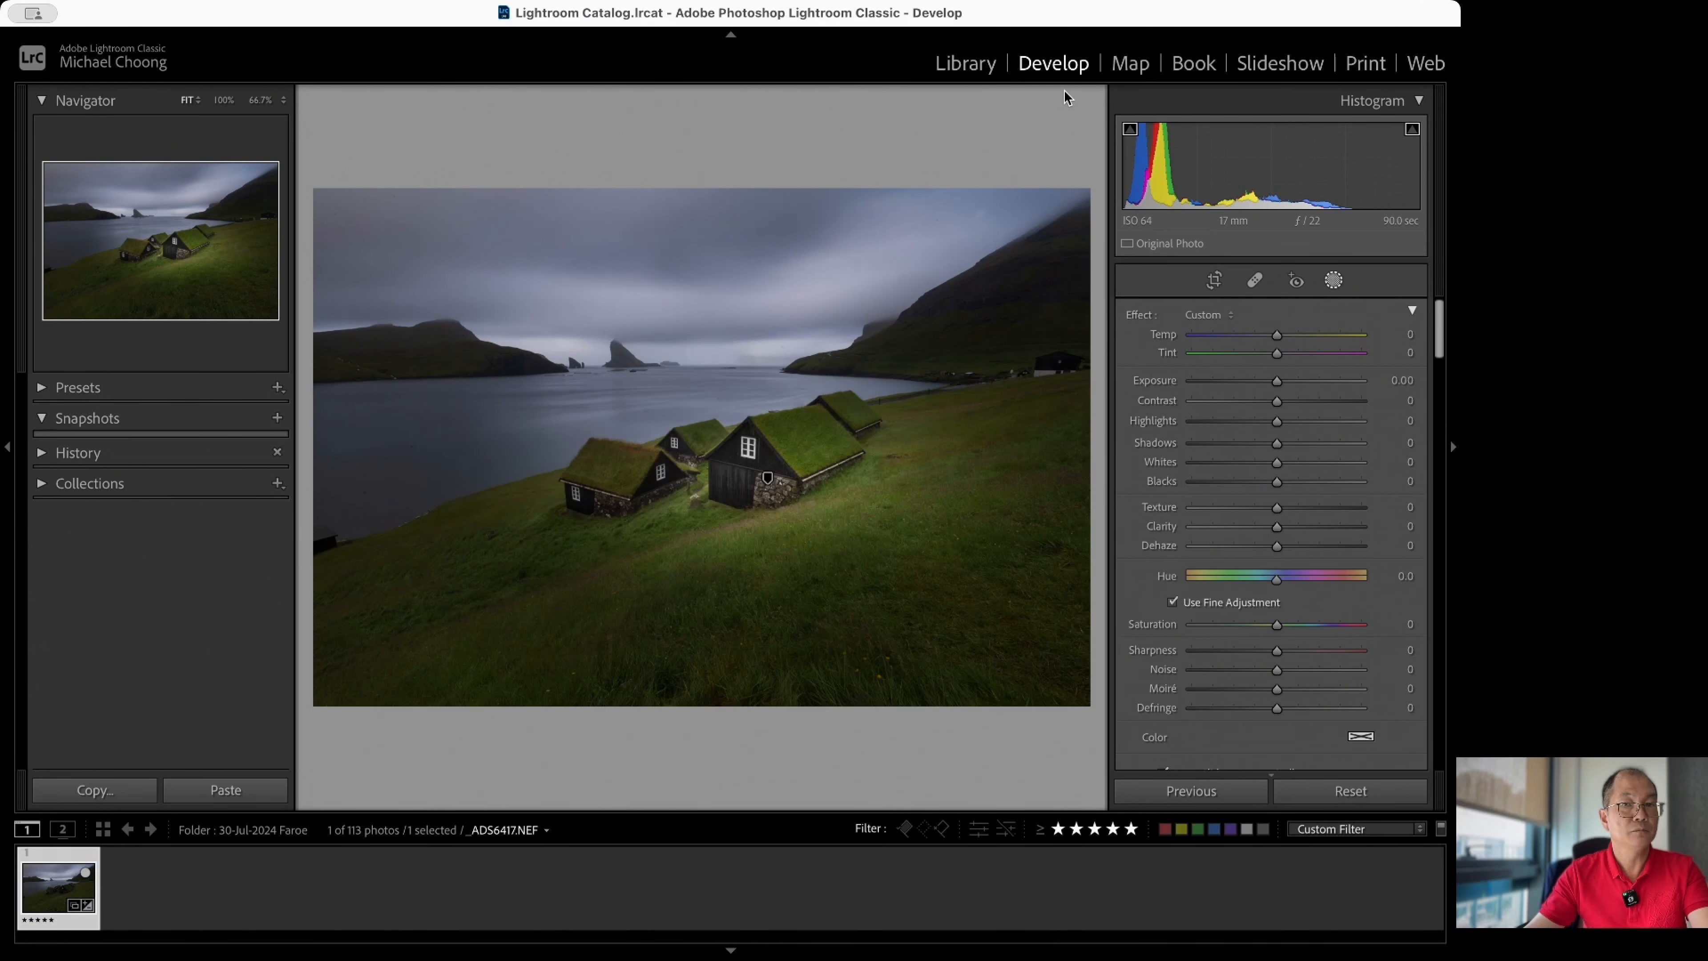
Move the radial mask slightly up and left so its centre sits on the front of the largest house.
left_click(768, 478)
left_click_drag(768, 478, 729, 483)
left_click_drag(745, 482, 757, 472)
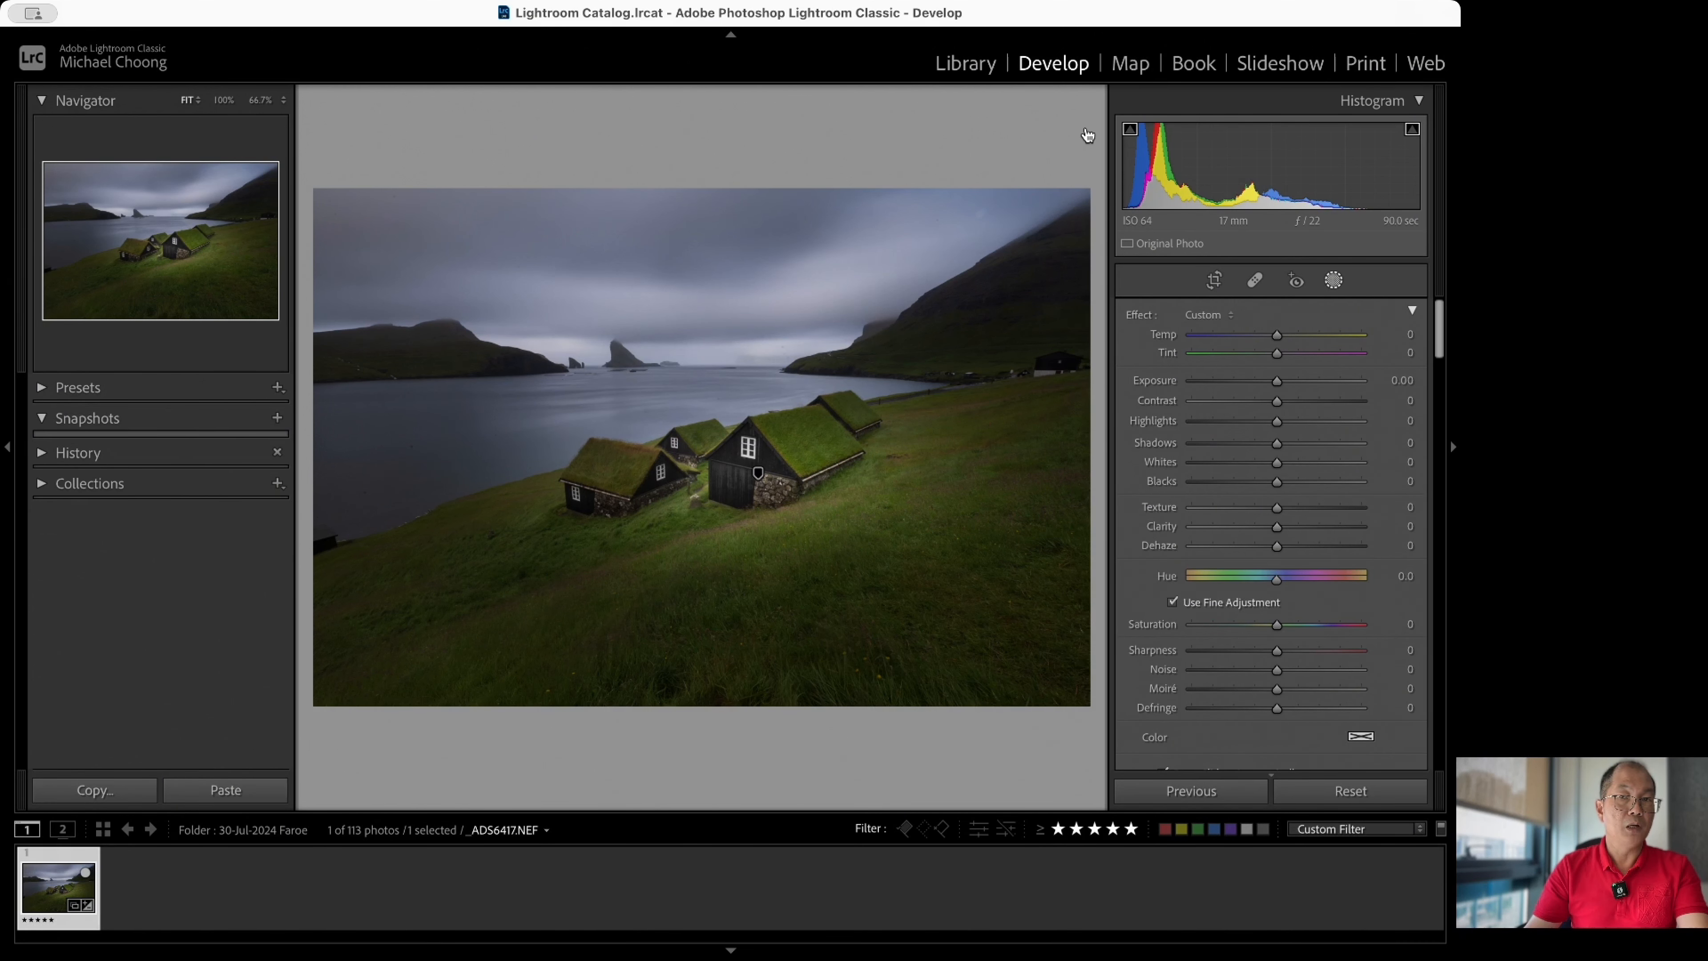
Add a Select Sky mask and set its highlights to 16.
left_click(1095, 190)
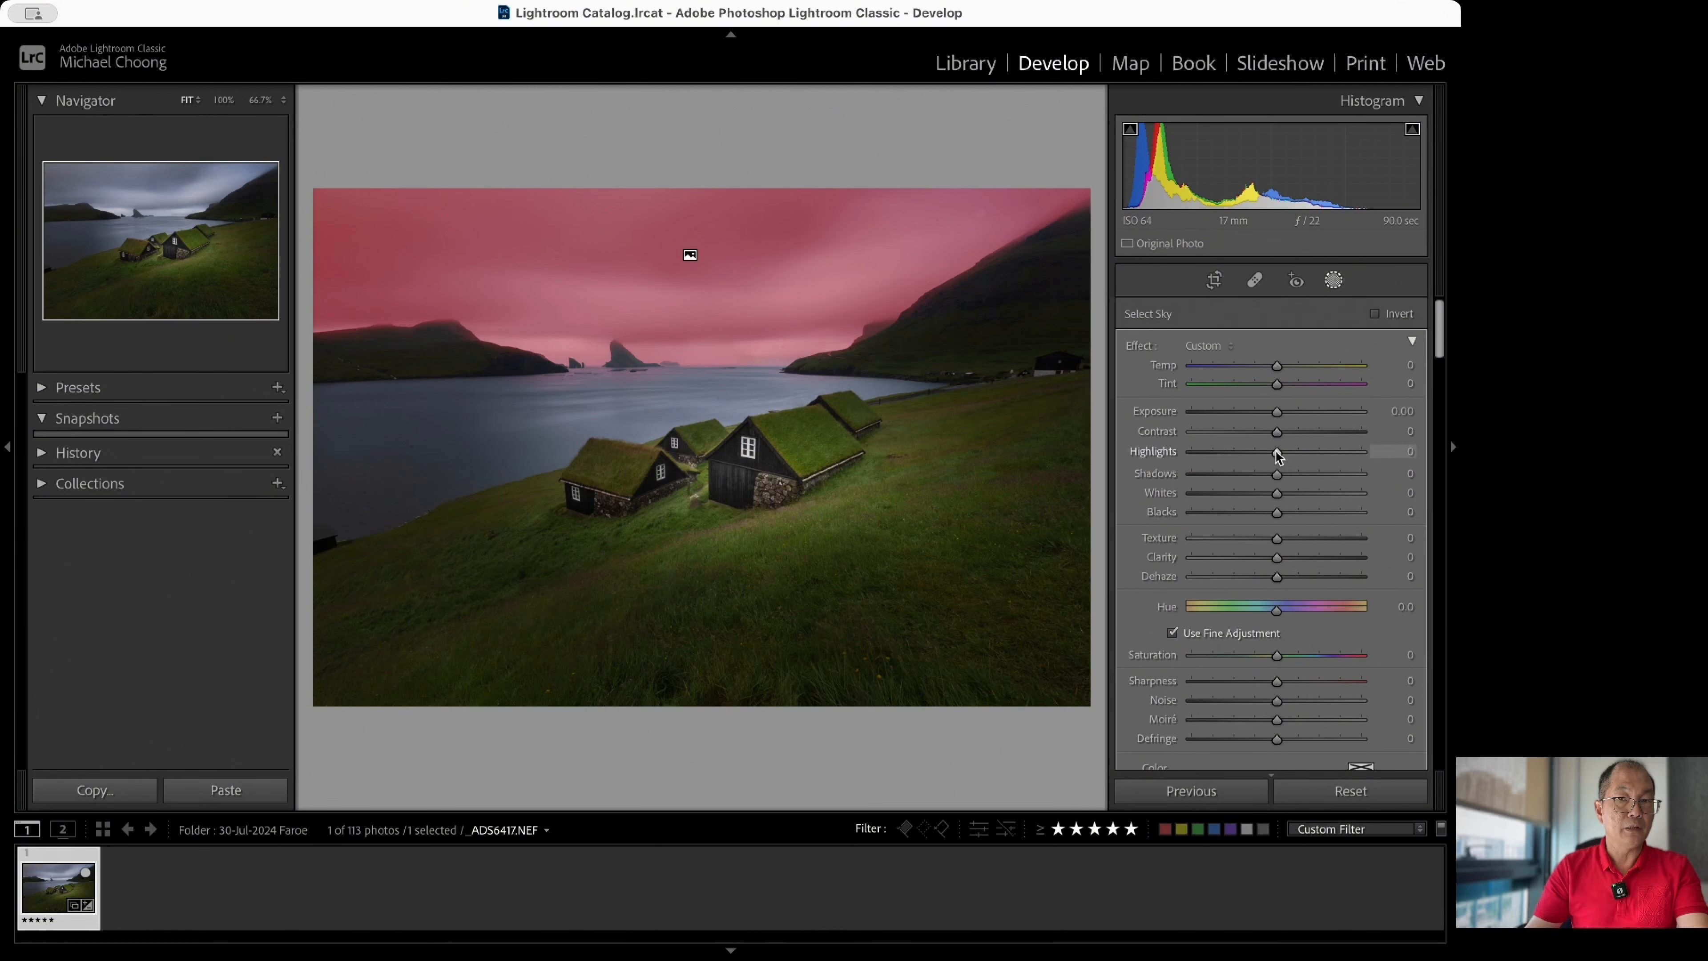
mouse_move(1277, 452)
left_mouse_down()
mouse_move(1210, 455)
mouse_move(1346, 454)
mouse_move(1228, 452)
mouse_move(1292, 455)
left_mouse_up()
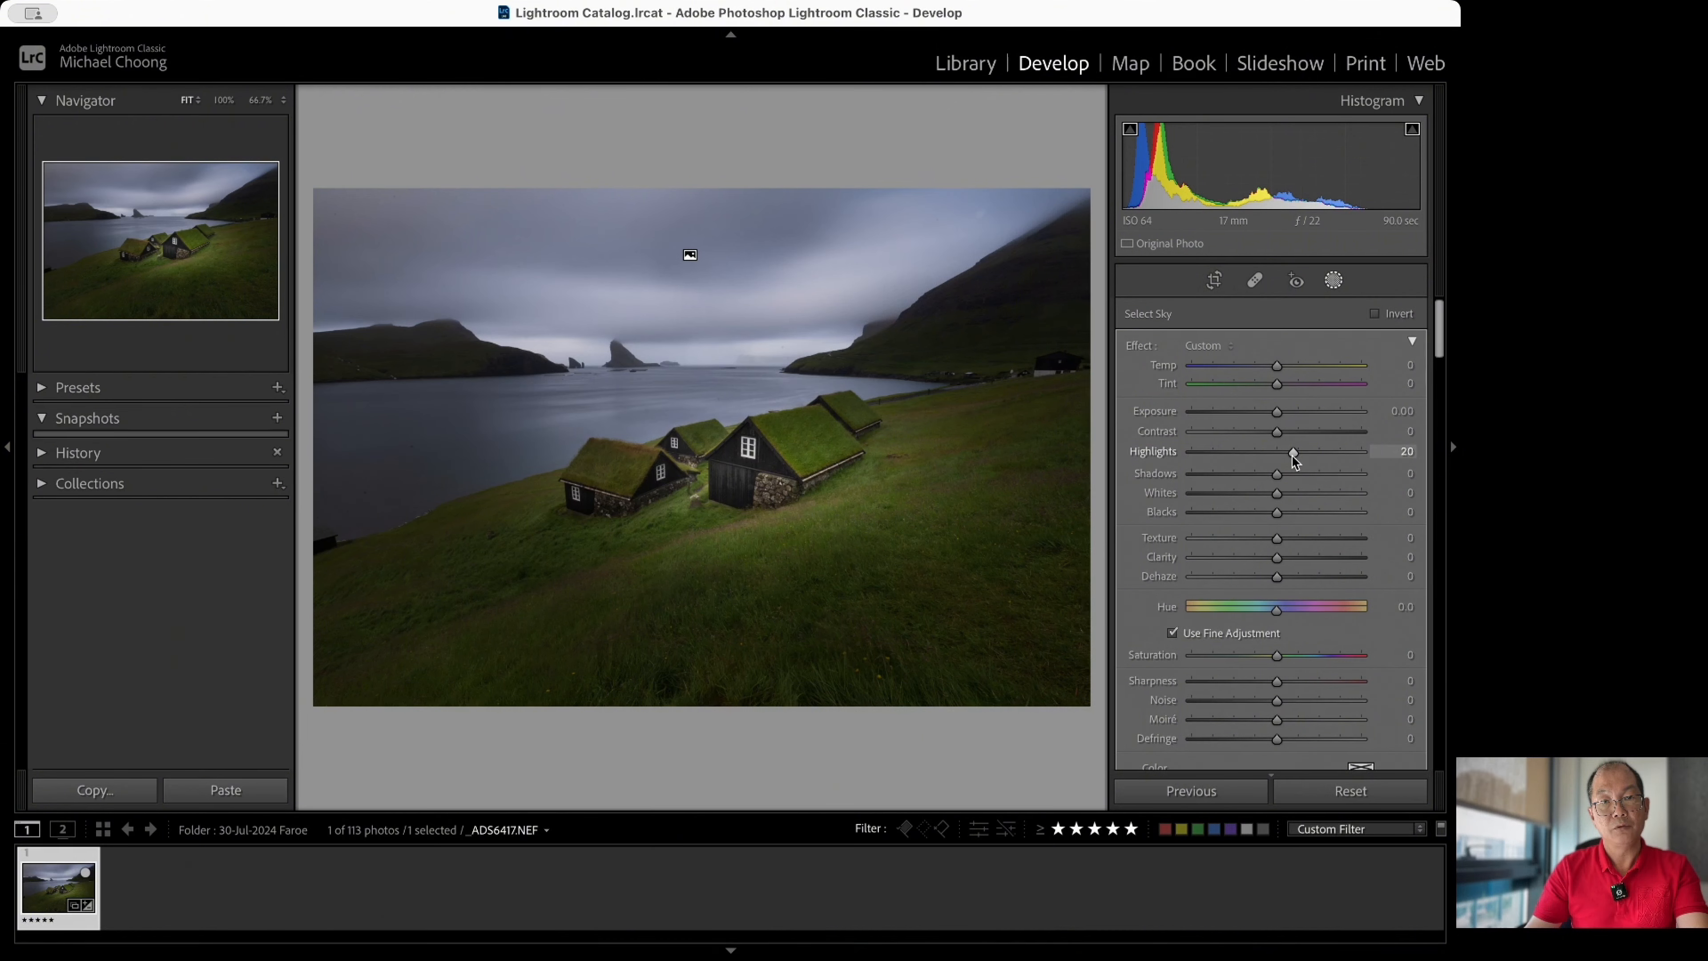
left_click_drag(1292, 456, 1288, 455)
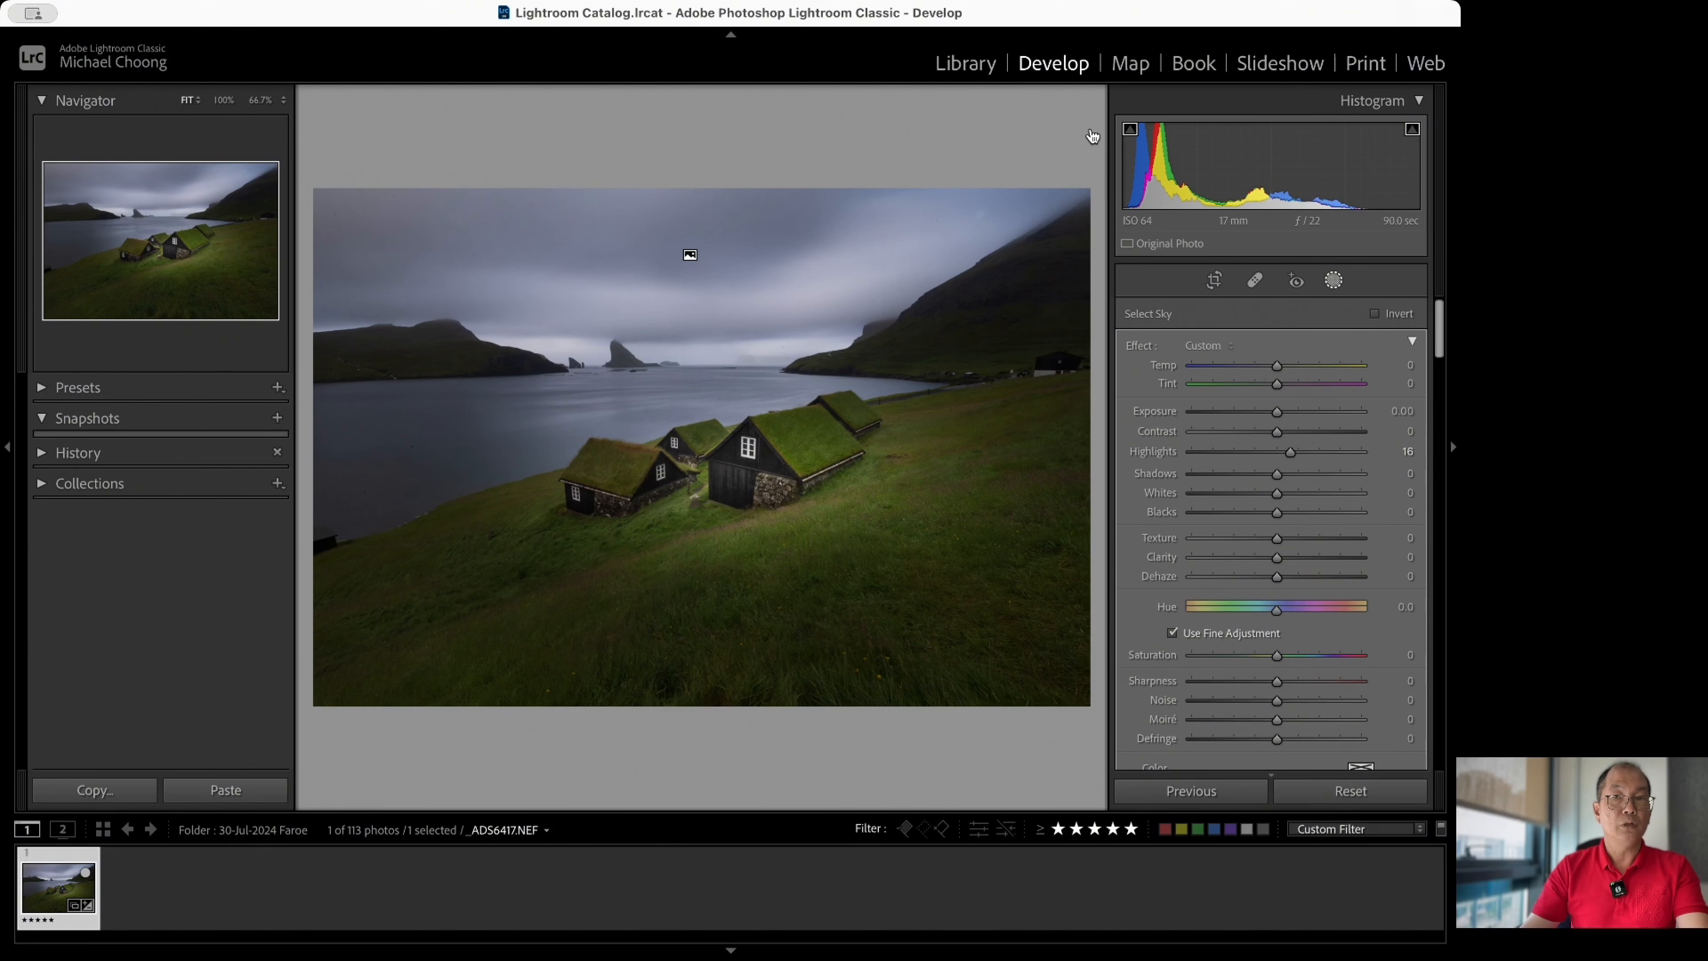
Compare the photo with the house and sky masks switched off and on.
left_click(1063, 93)
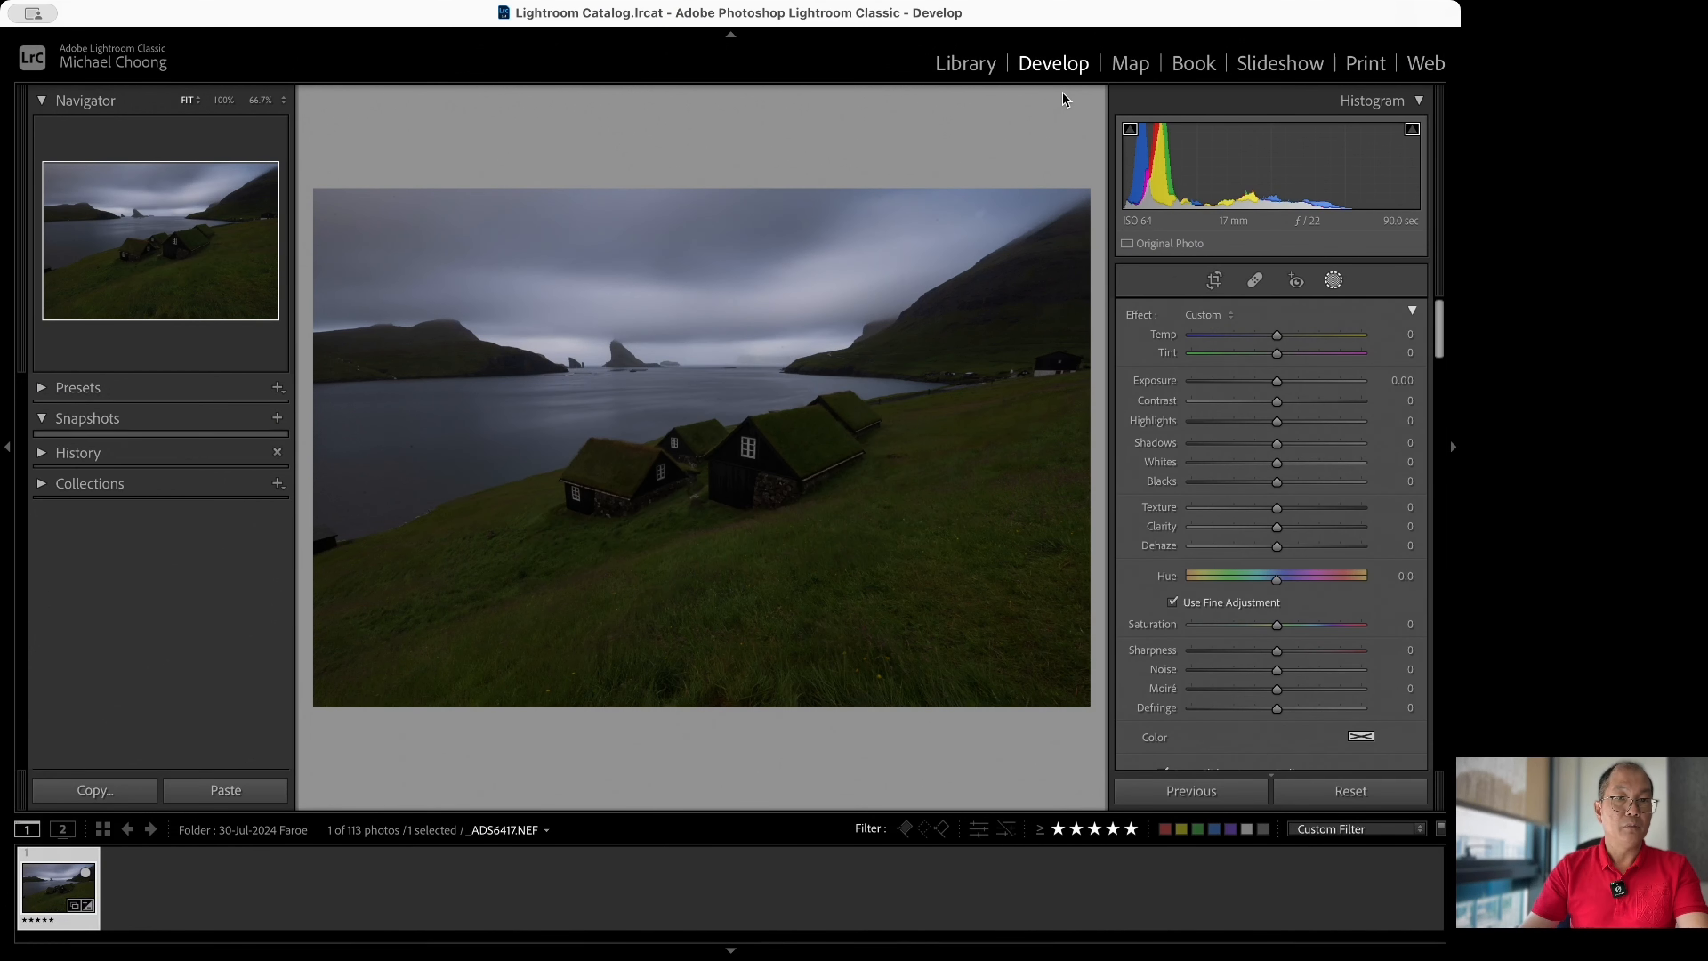
left_click(1063, 93)
left_click(1063, 93)
left_click(1063, 93)
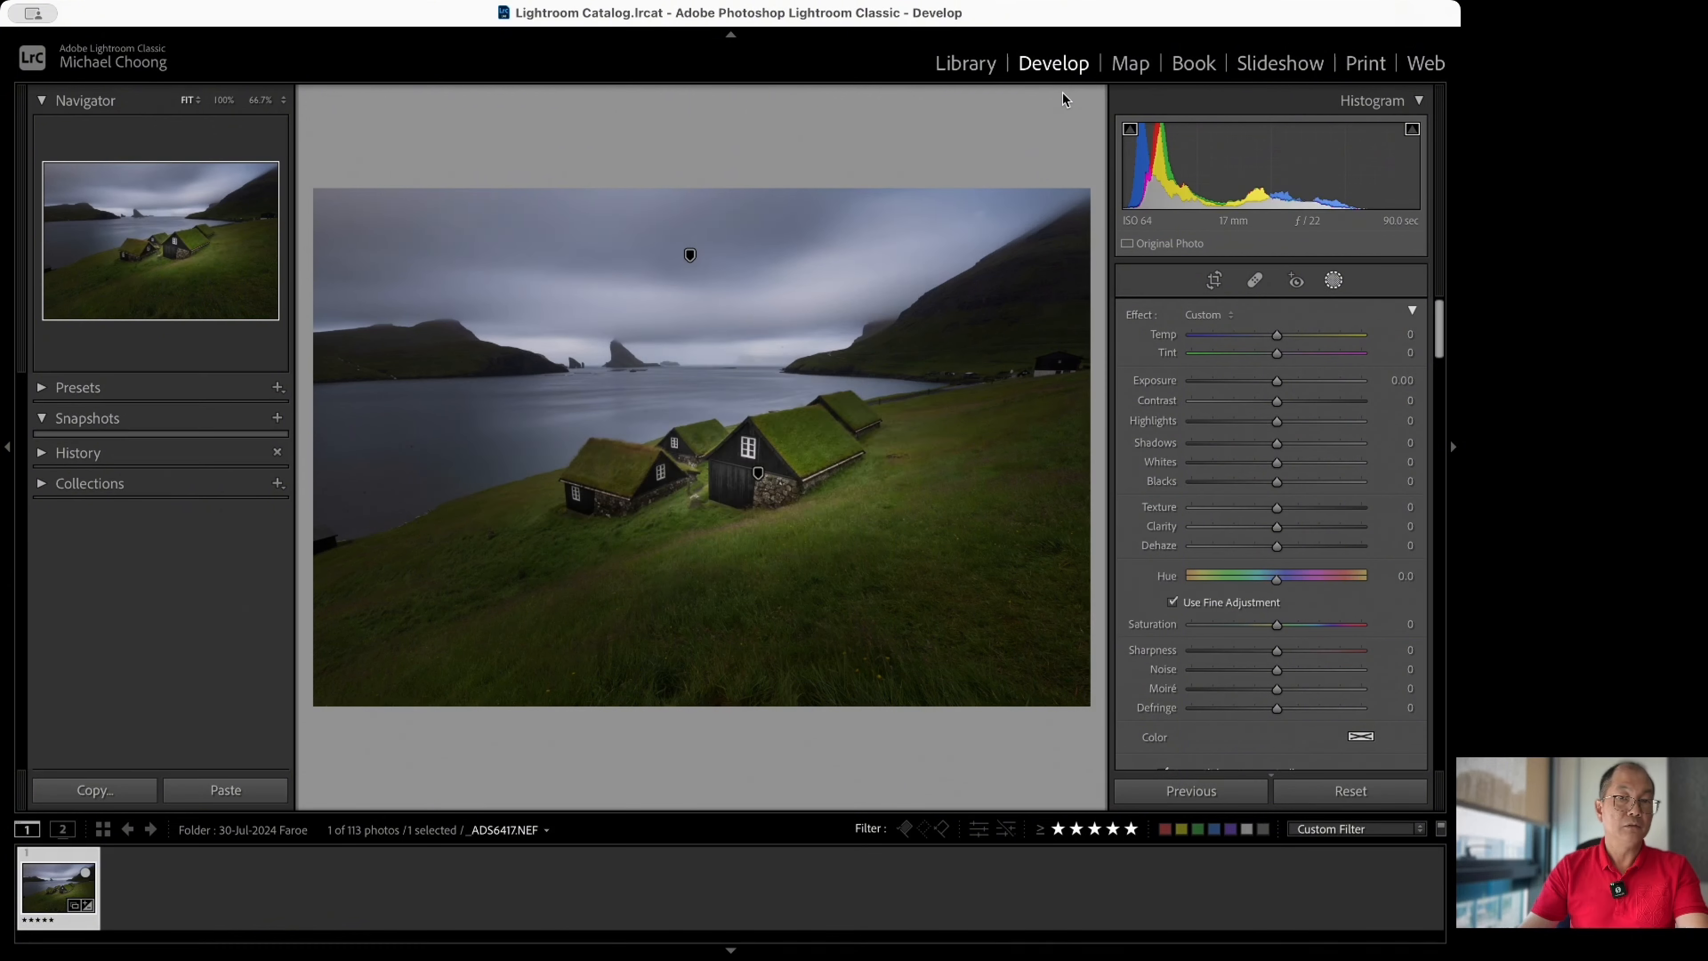
left_click(1063, 94)
left_click(1063, 94)
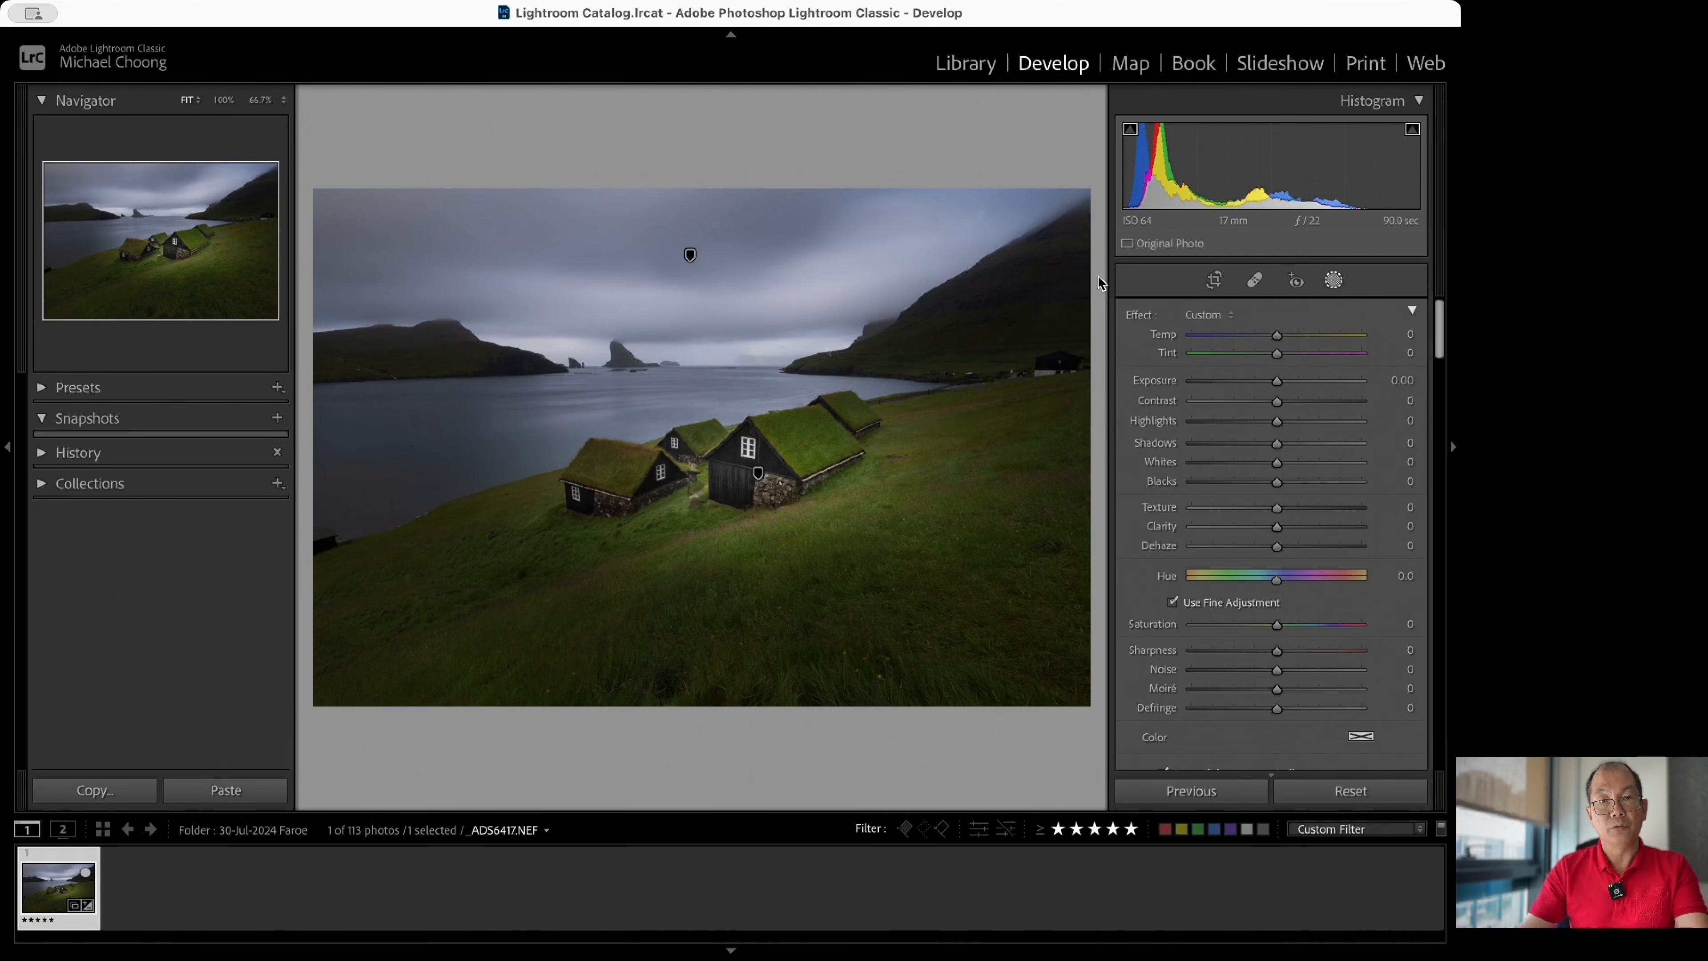
Add a wide radial gradient mask across the horizon and warm it with Temp 20 and Tint 9.
key("shift+m")
left_click_drag(484, 326, 669, 350)
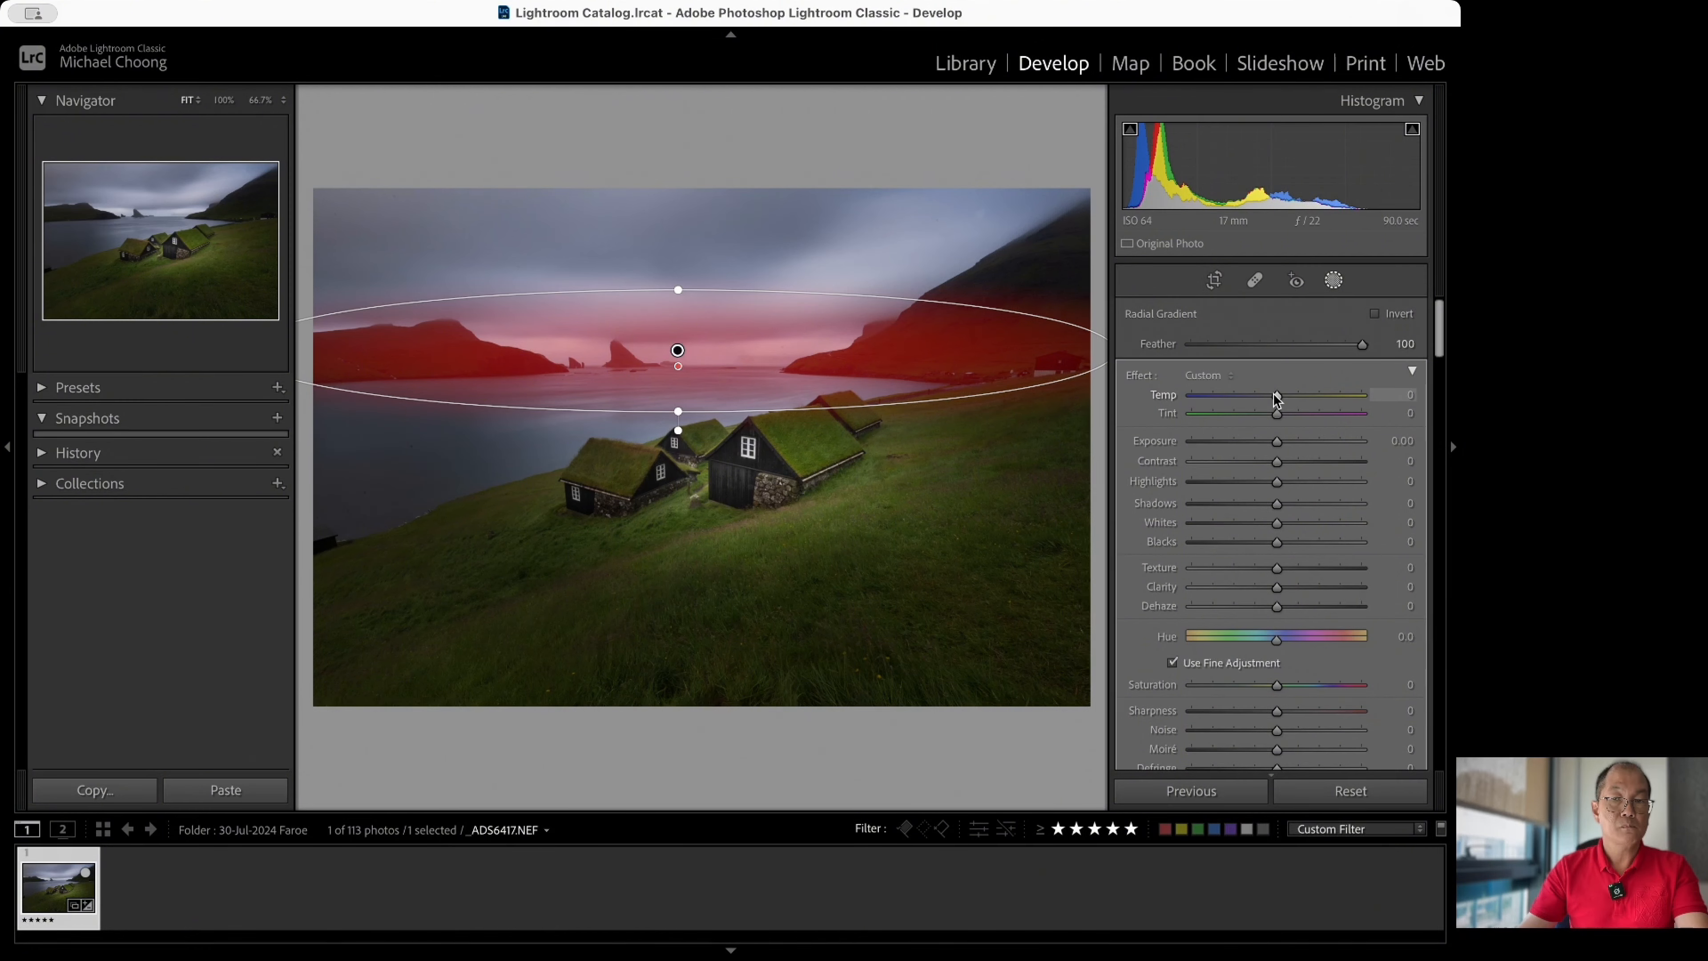
mouse_move(1278, 400)
left_mouse_down()
mouse_move(1354, 399)
mouse_move(1218, 402)
mouse_move(1293, 403)
left_mouse_up()
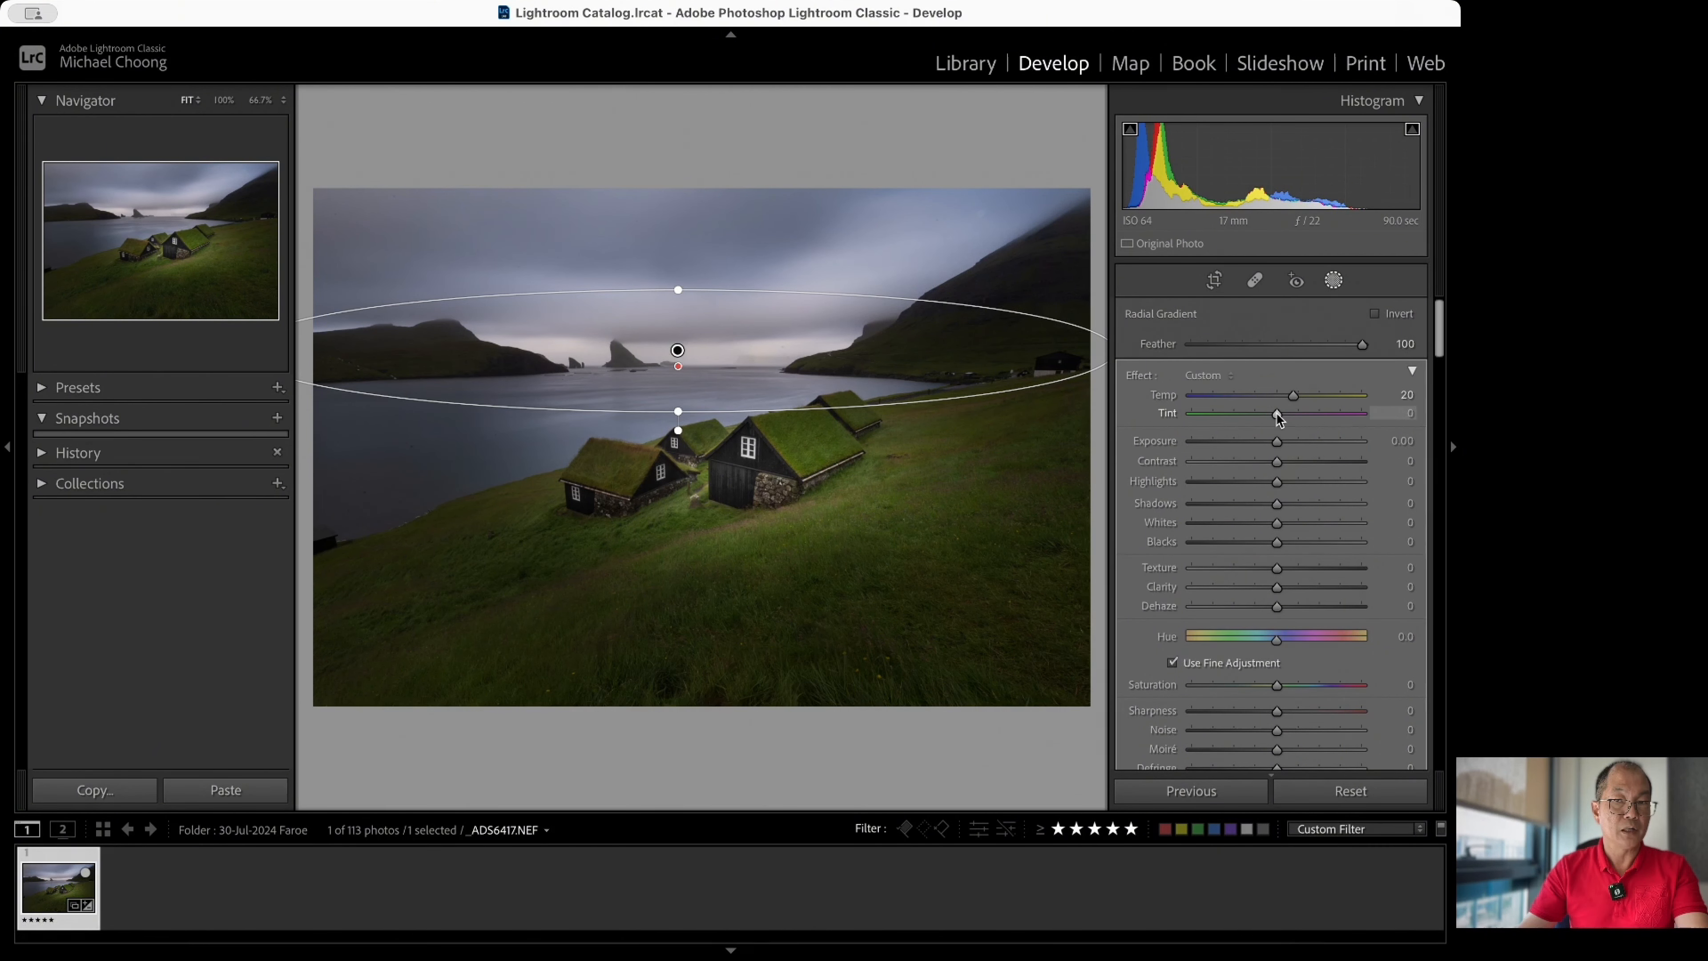
mouse_move(1277, 413)
left_mouse_down()
mouse_move(1313, 413)
mouse_move(1291, 412)
left_mouse_up()
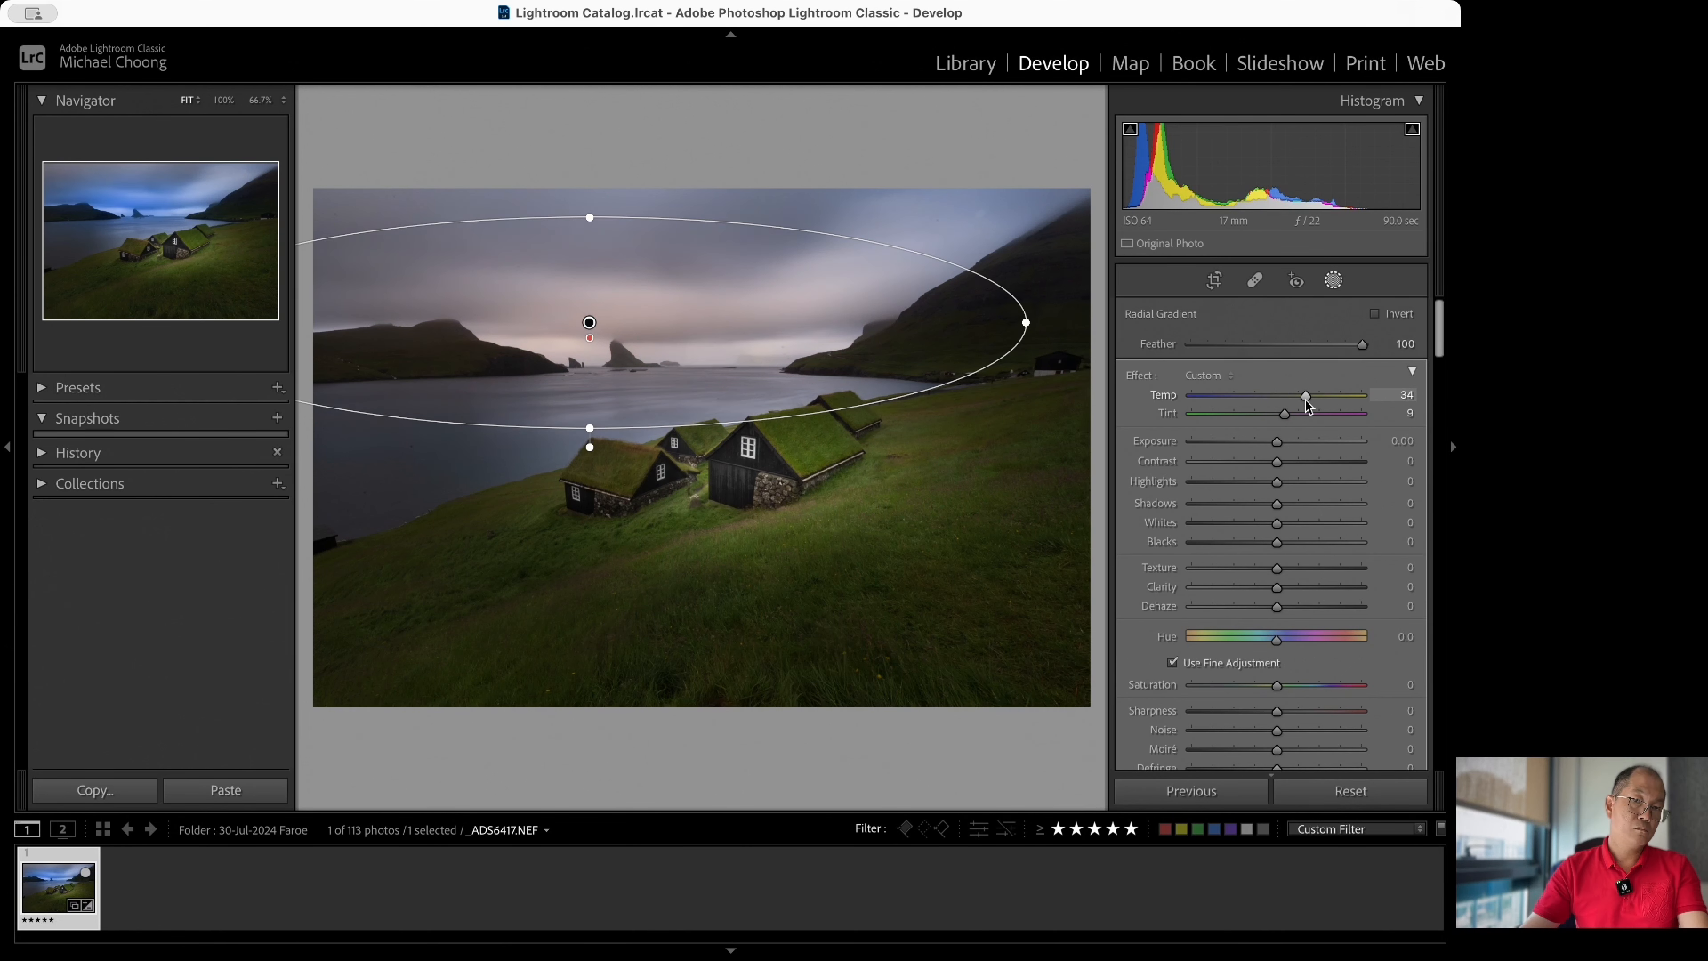
Nudge the enlarged horizon mask slightly upward and set its Temp to 33.
mouse_move(1305, 396)
left_mouse_down()
mouse_move(1394, 403)
mouse_move(1310, 400)
left_mouse_up()
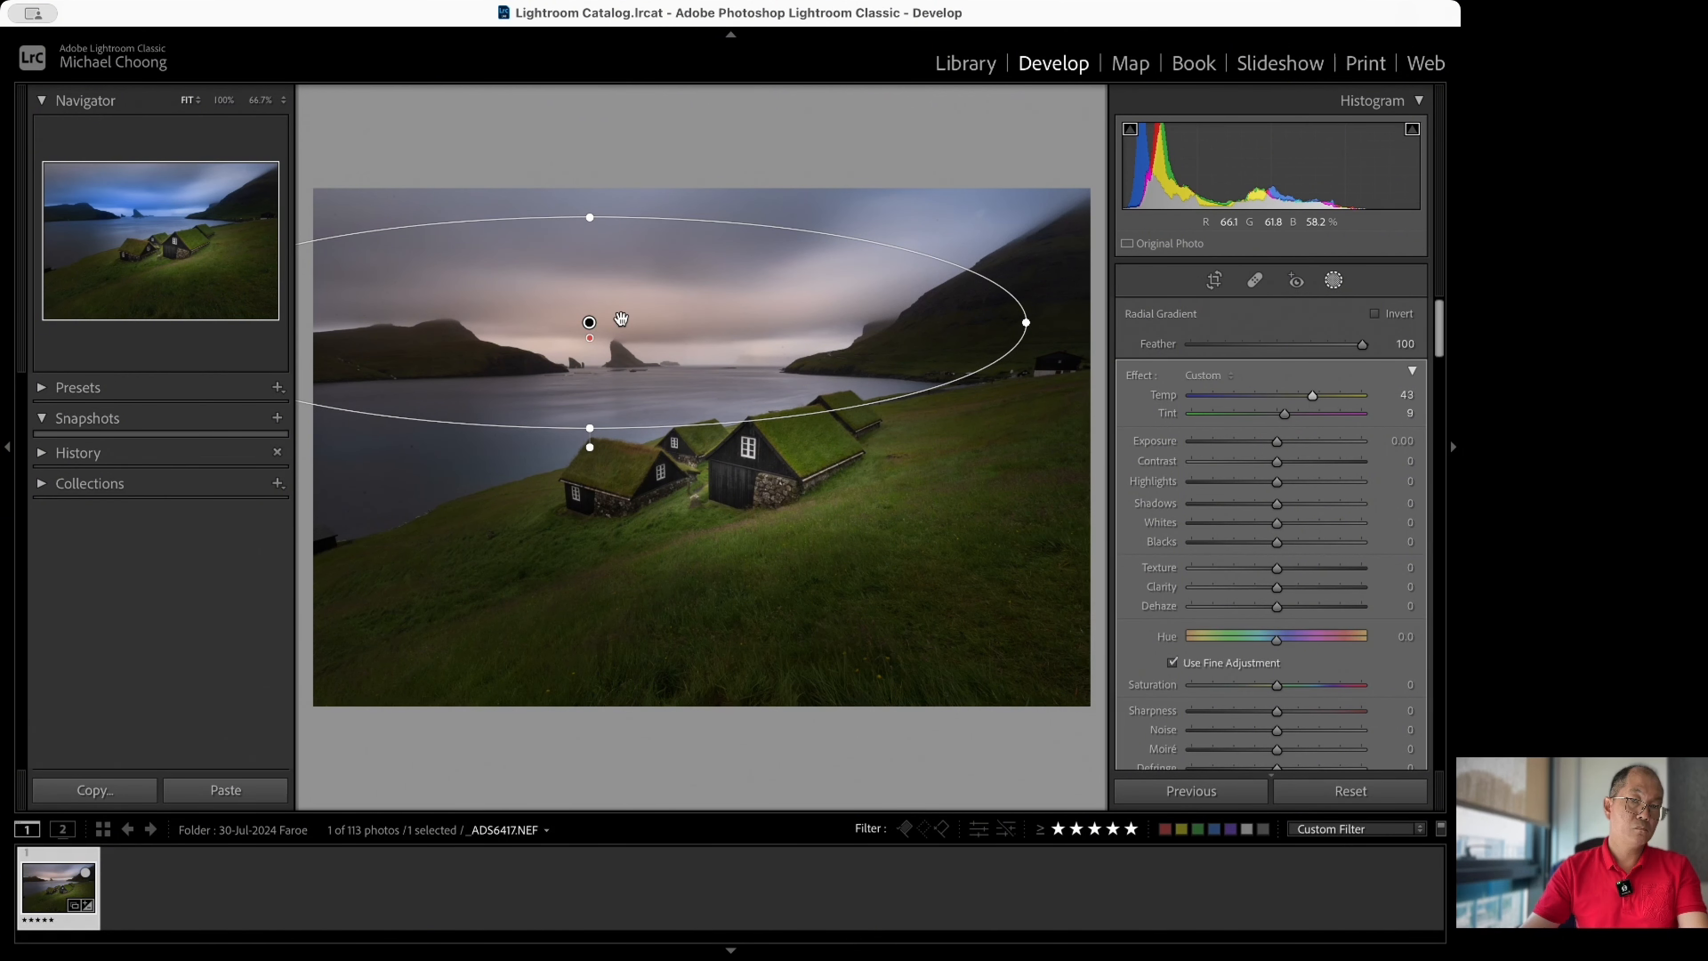
mouse_move(620, 318)
left_mouse_down()
mouse_move(589, 343)
mouse_move(590, 291)
mouse_move(587, 320)
left_mouse_up()
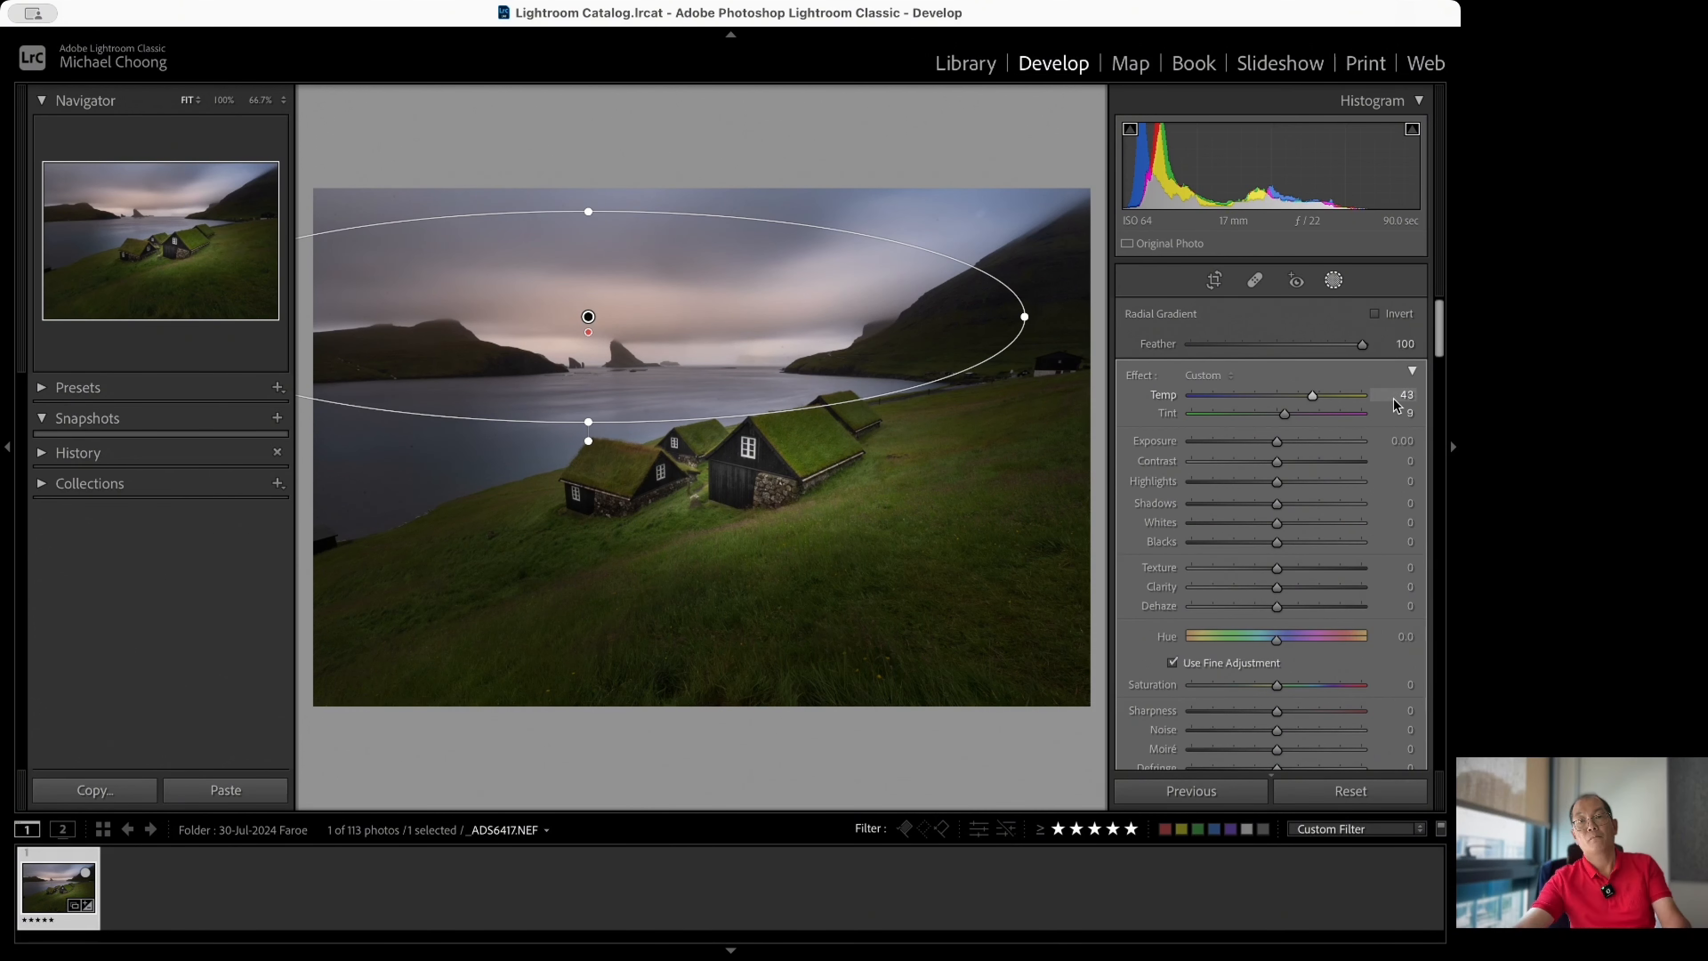
left_click_drag(1312, 400, 1303, 401)
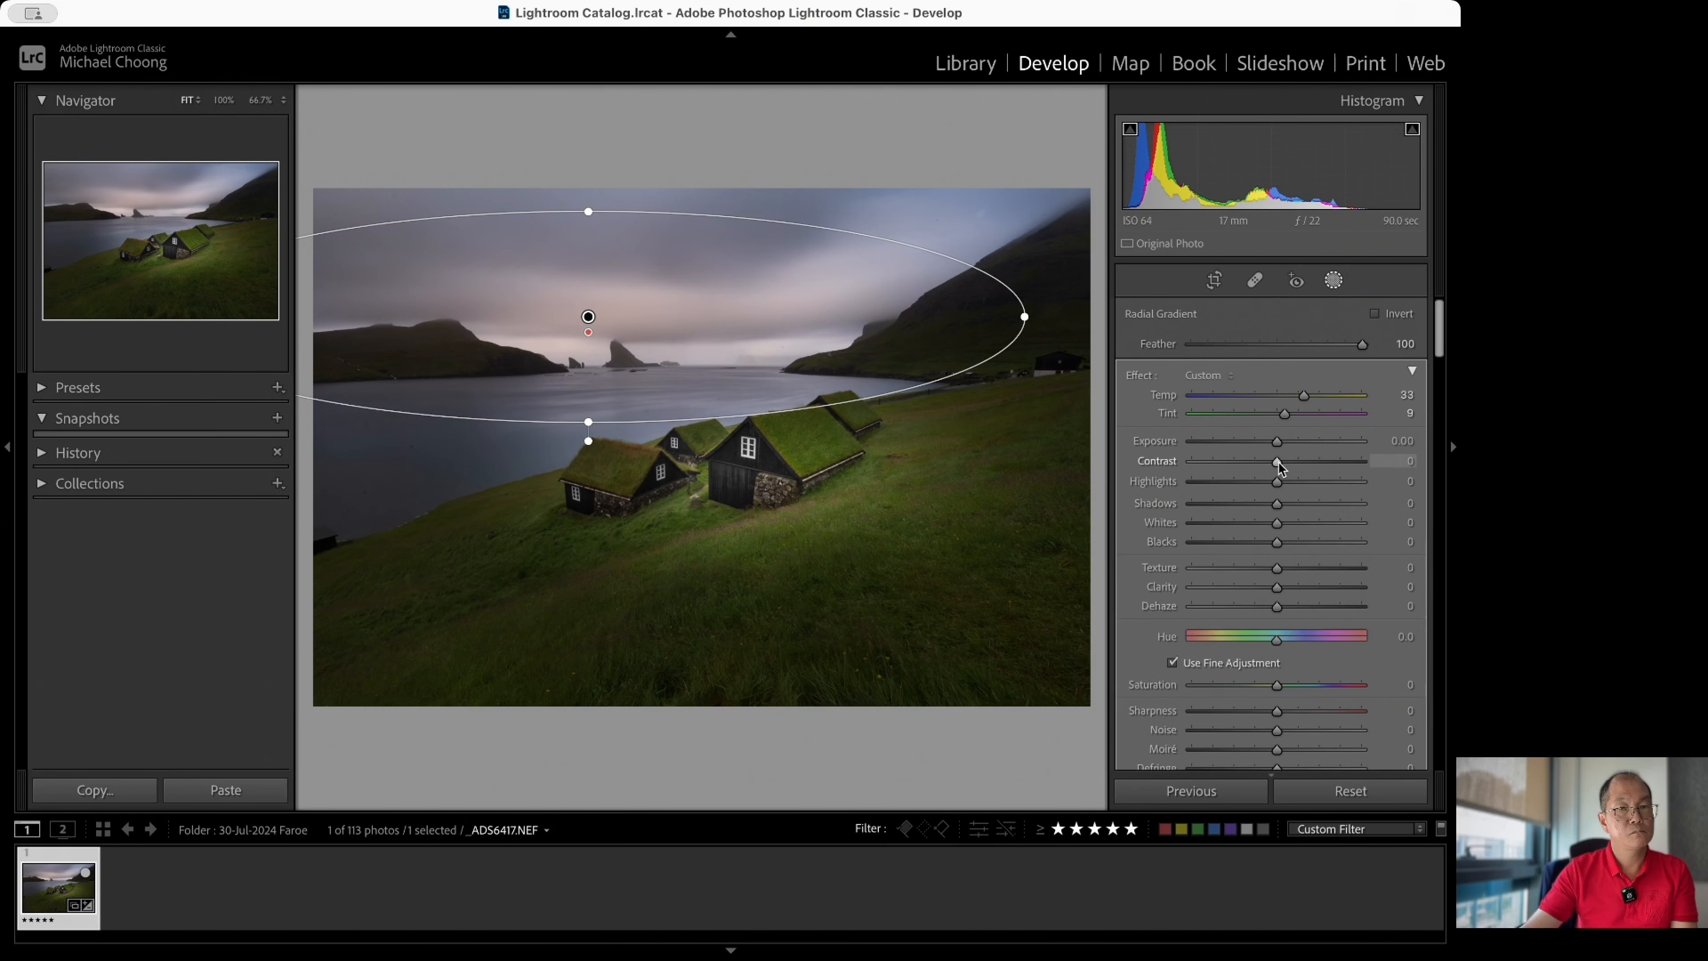
Set the horizon mask's Contrast to 20 and Tint to 22, and lower the ellipse slightly toward the sea stacks.
mouse_move(1279, 469)
left_mouse_down()
mouse_move(1424, 471)
mouse_move(1268, 465)
mouse_move(1293, 459)
left_mouse_up()
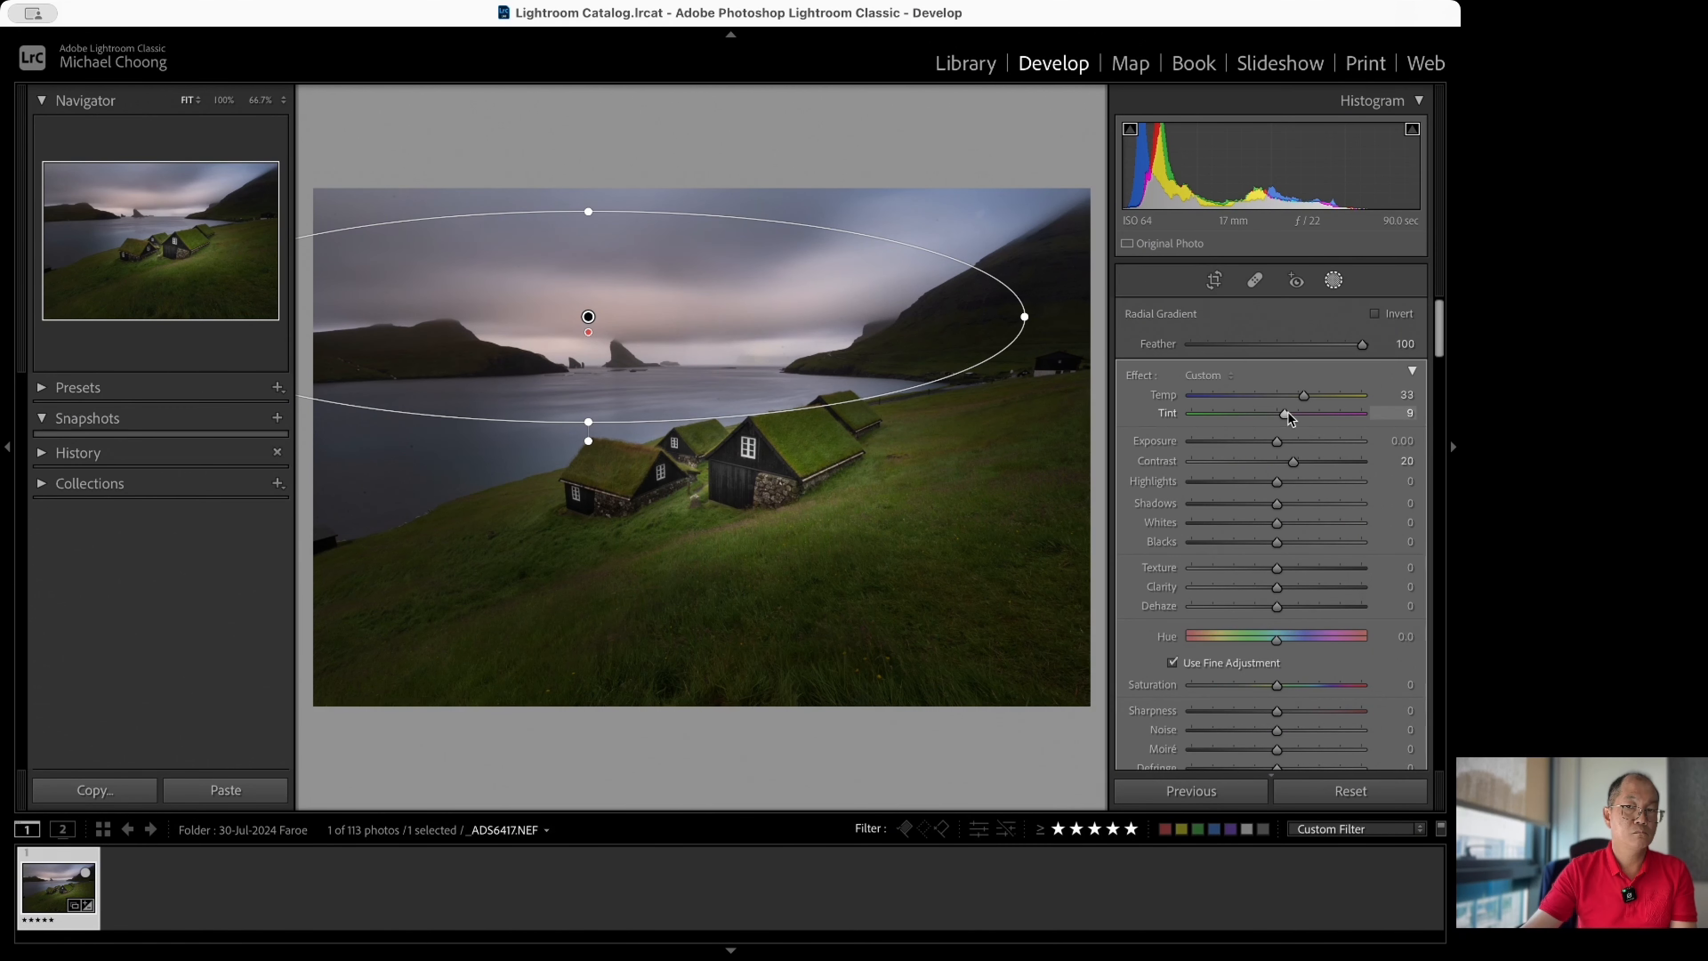
left_click_drag(1286, 413, 1317, 415)
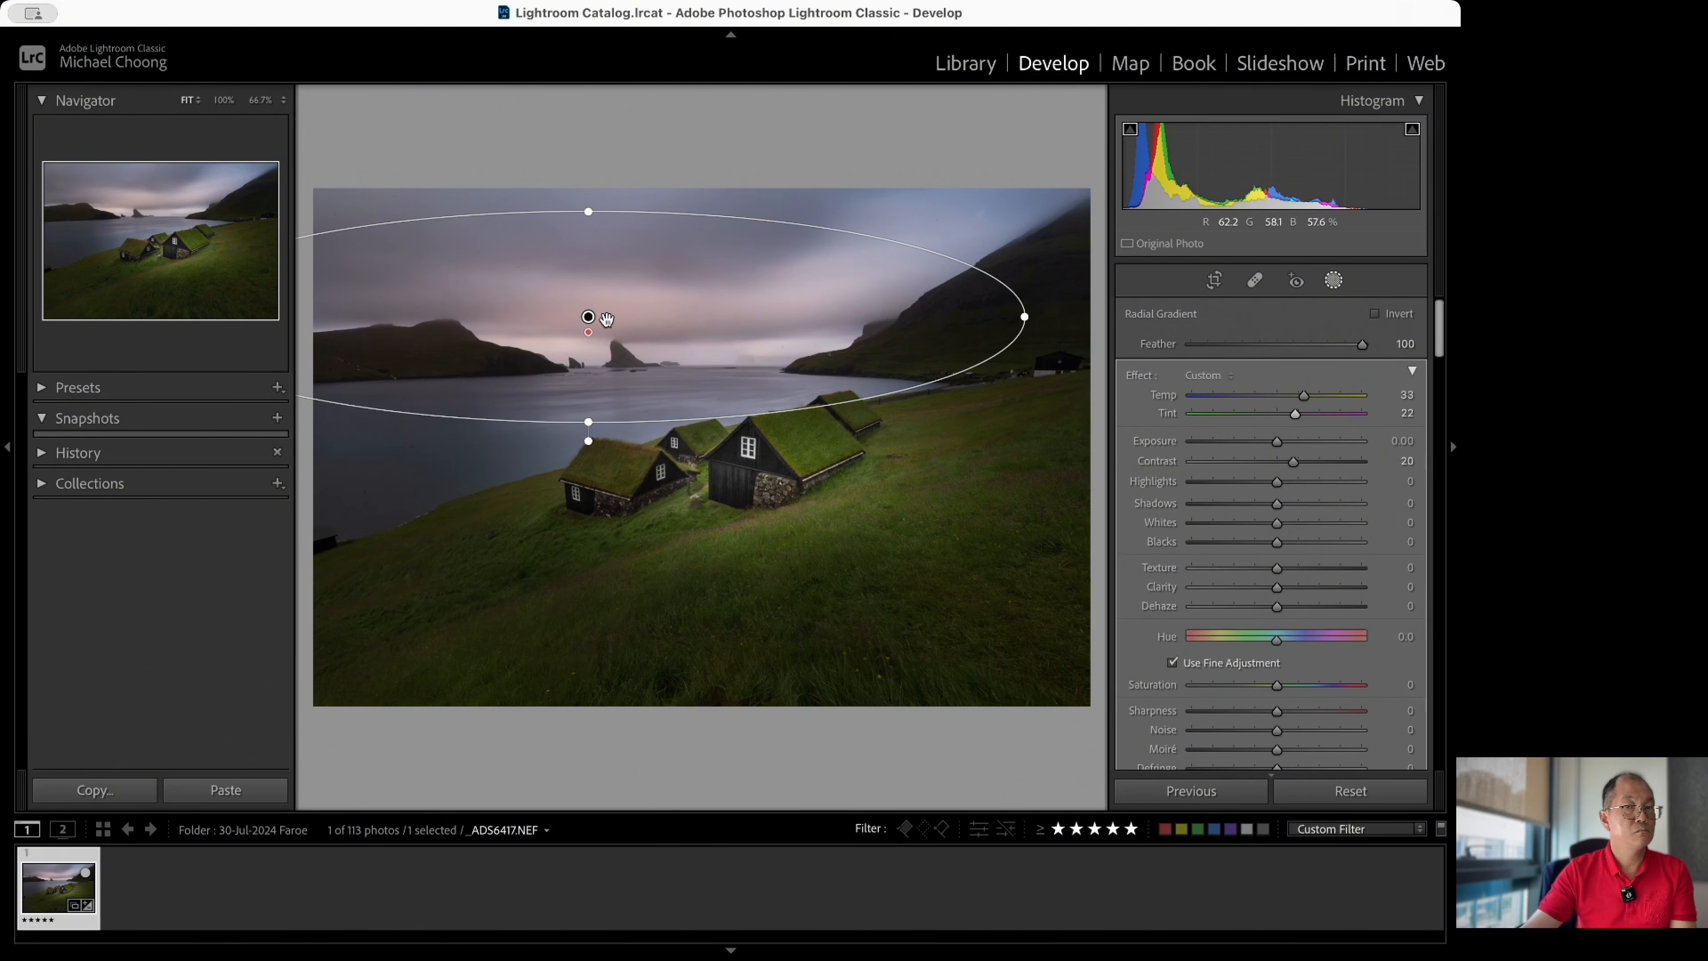
mouse_move(606, 319)
left_mouse_down()
mouse_move(640, 341)
mouse_move(589, 332)
left_mouse_up()
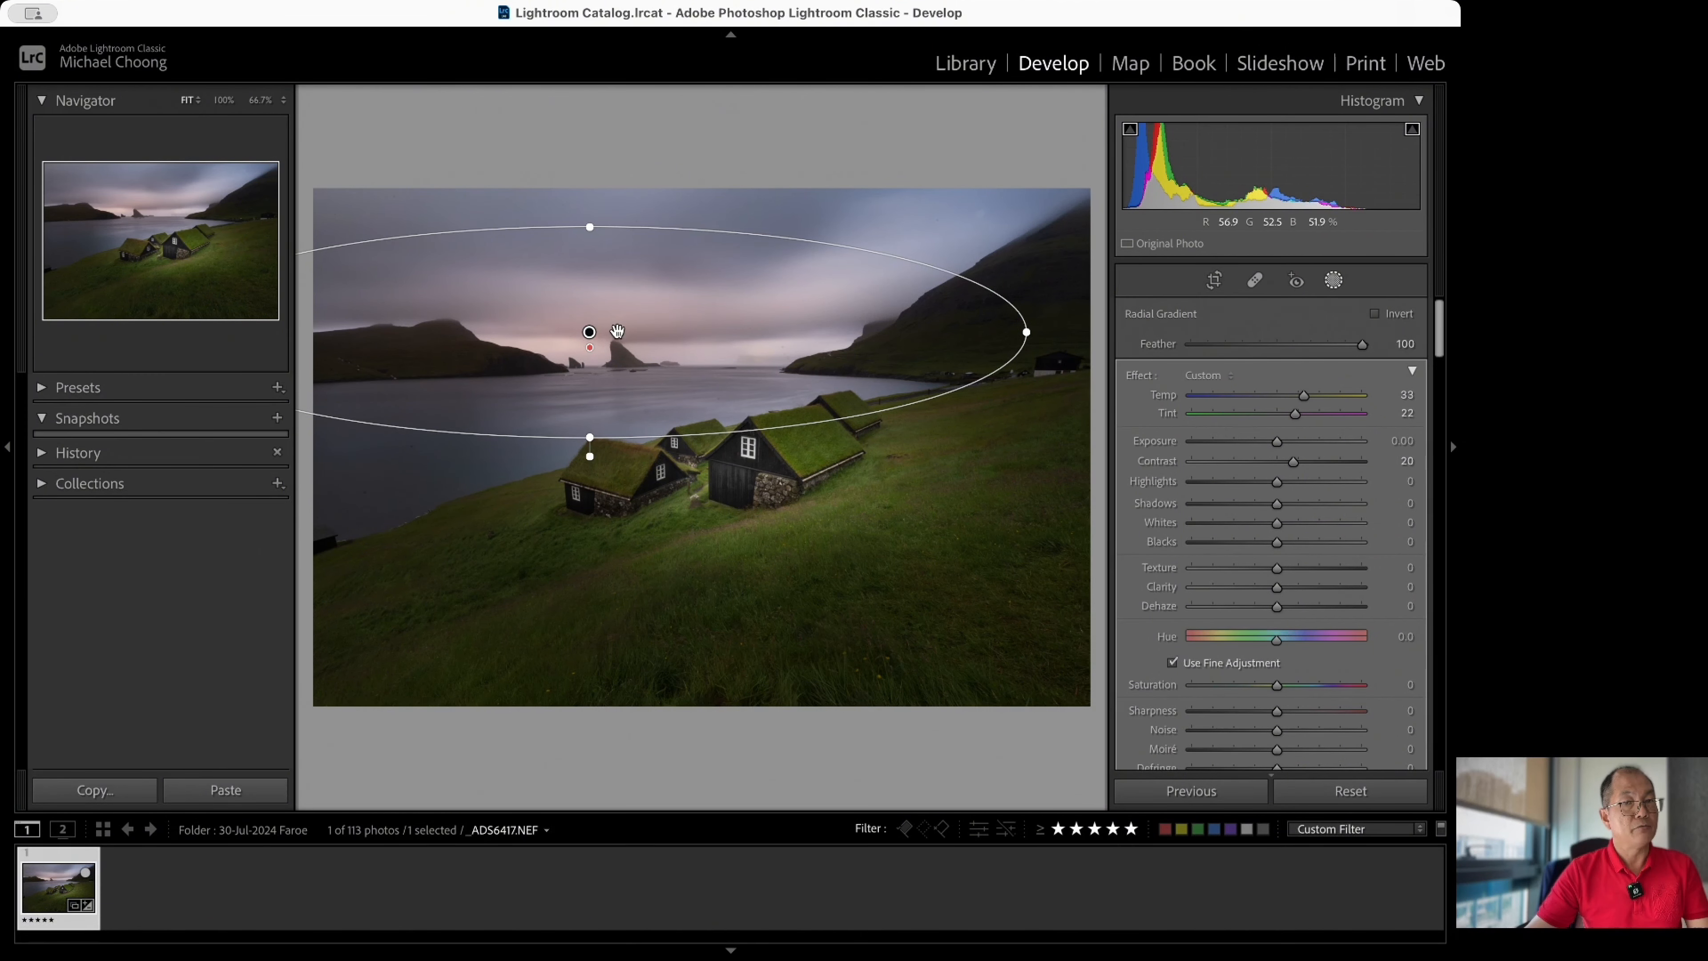
mouse_move(590, 332)
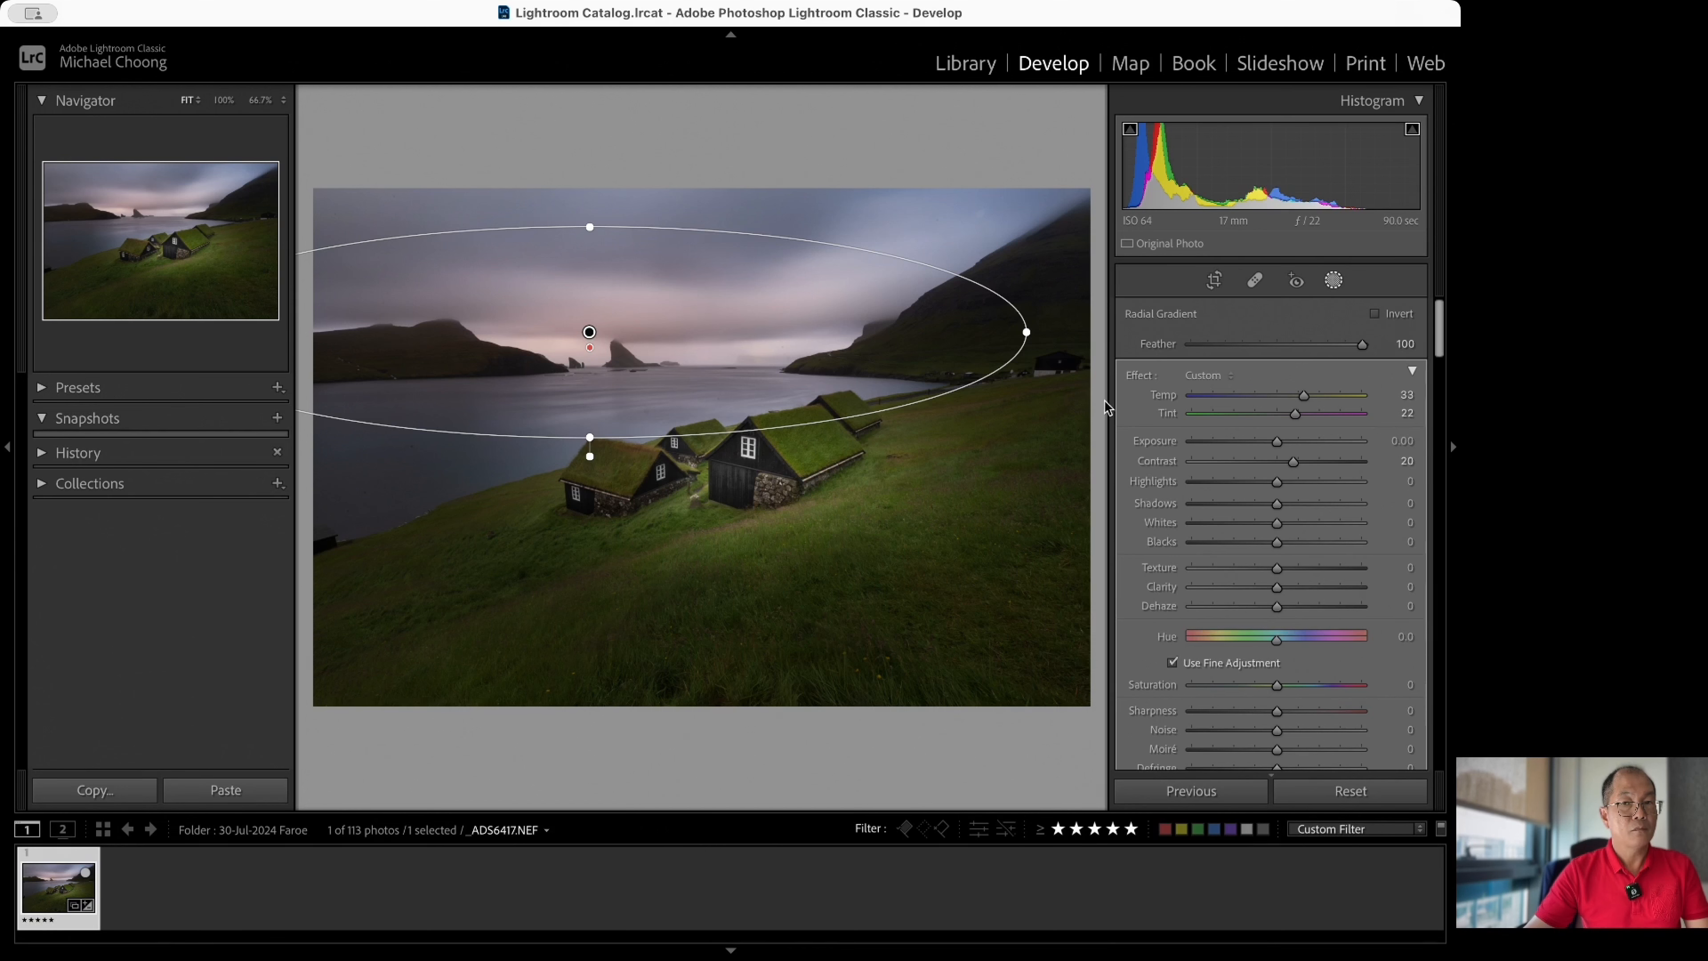
Subtract the right-hand mountain and the left headland from the horizon mask with a soft brush, using size 7 for the headland.
key("k")
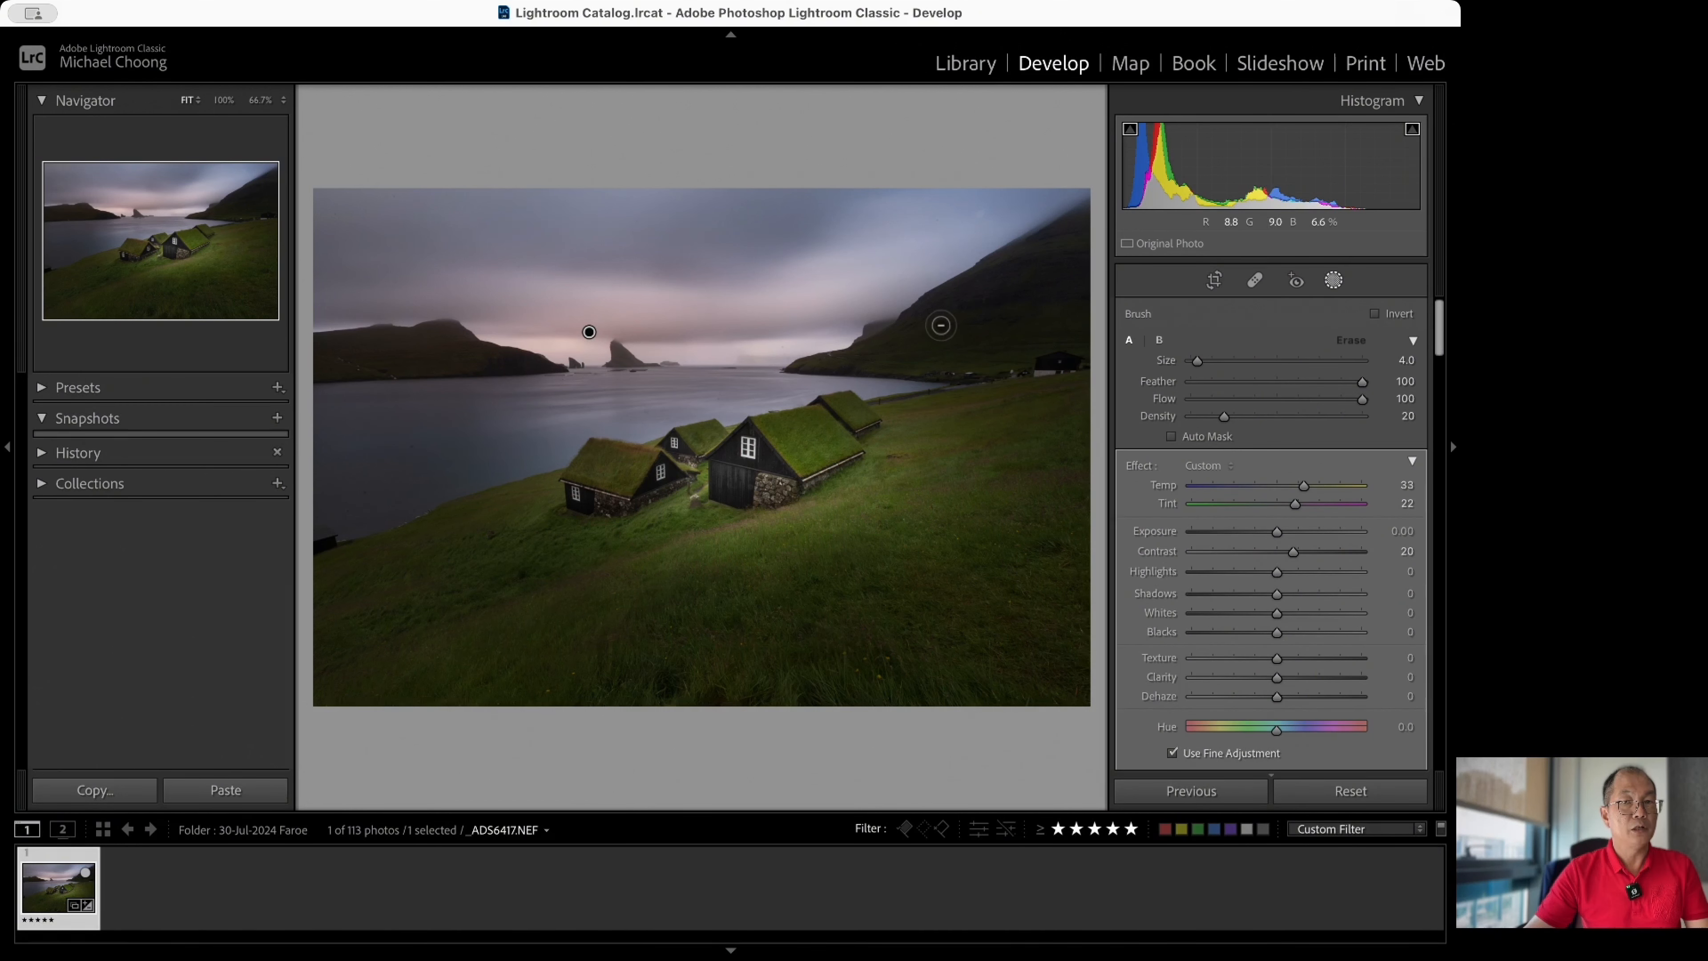
mouse_move(972, 331)
left_mouse_down()
mouse_move(846, 372)
mouse_move(979, 361)
mouse_move(1069, 236)
mouse_move(975, 300)
mouse_move(1060, 348)
mouse_move(721, 372)
left_mouse_up()
key("bracketleft")
key("bracketleft")
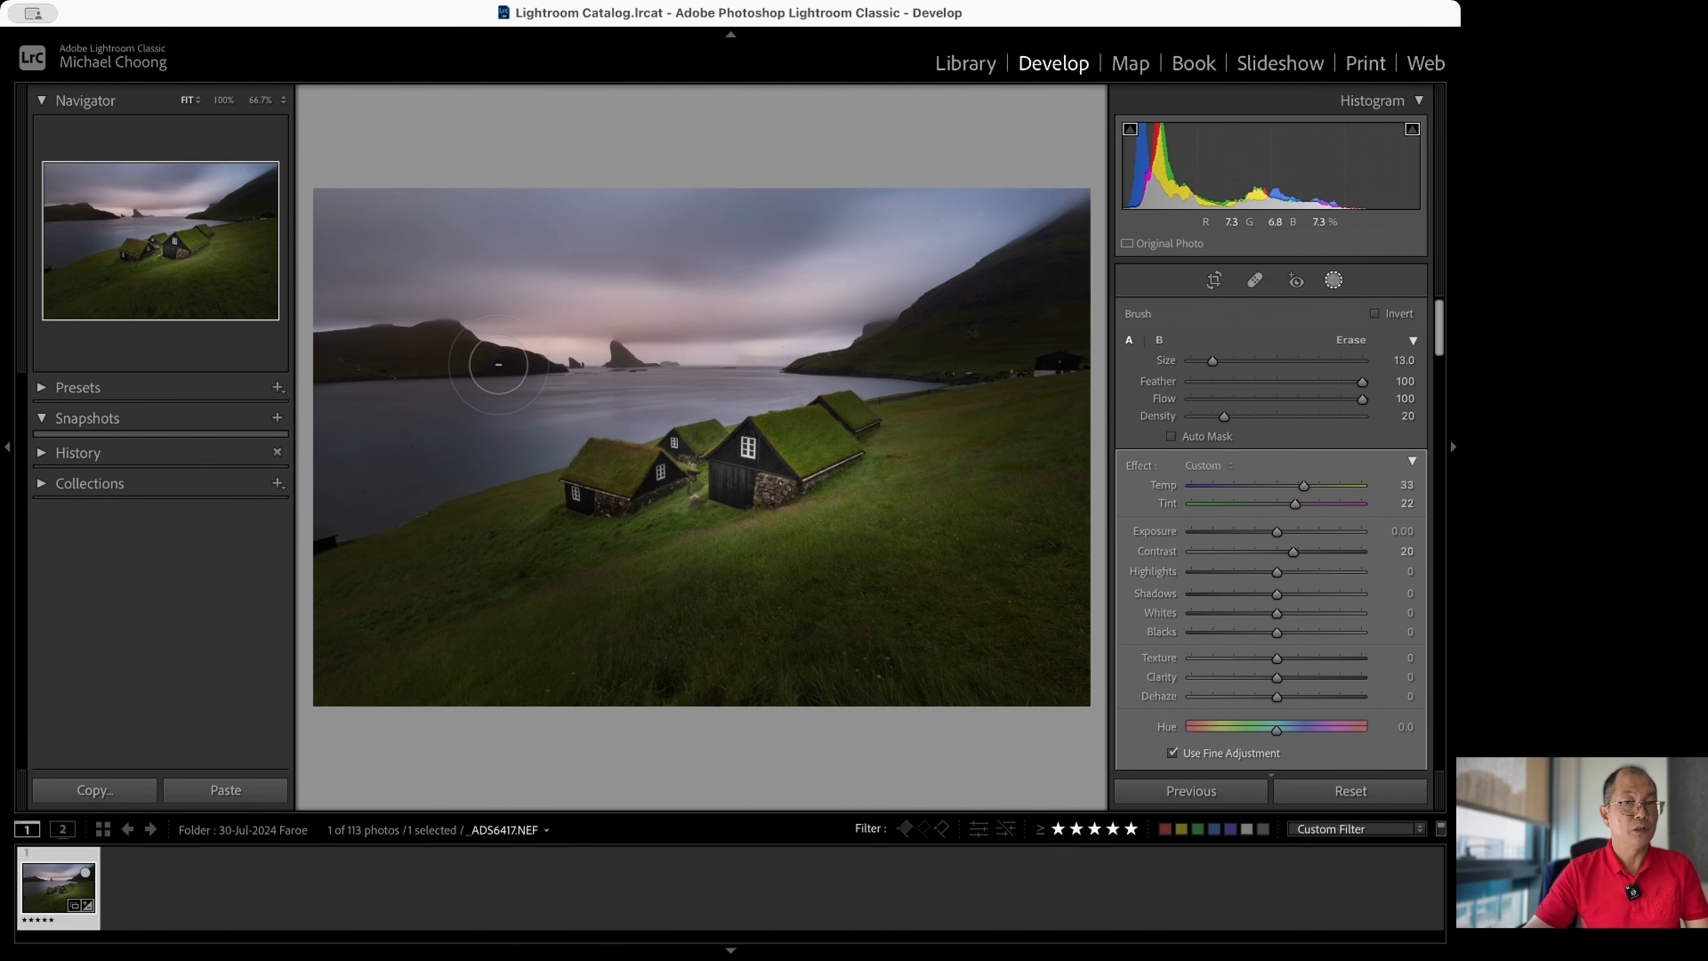
key("bracketleft")
key("bracketleft")
key("bracketleft")
key("bracketleft")
key("bracketleft")
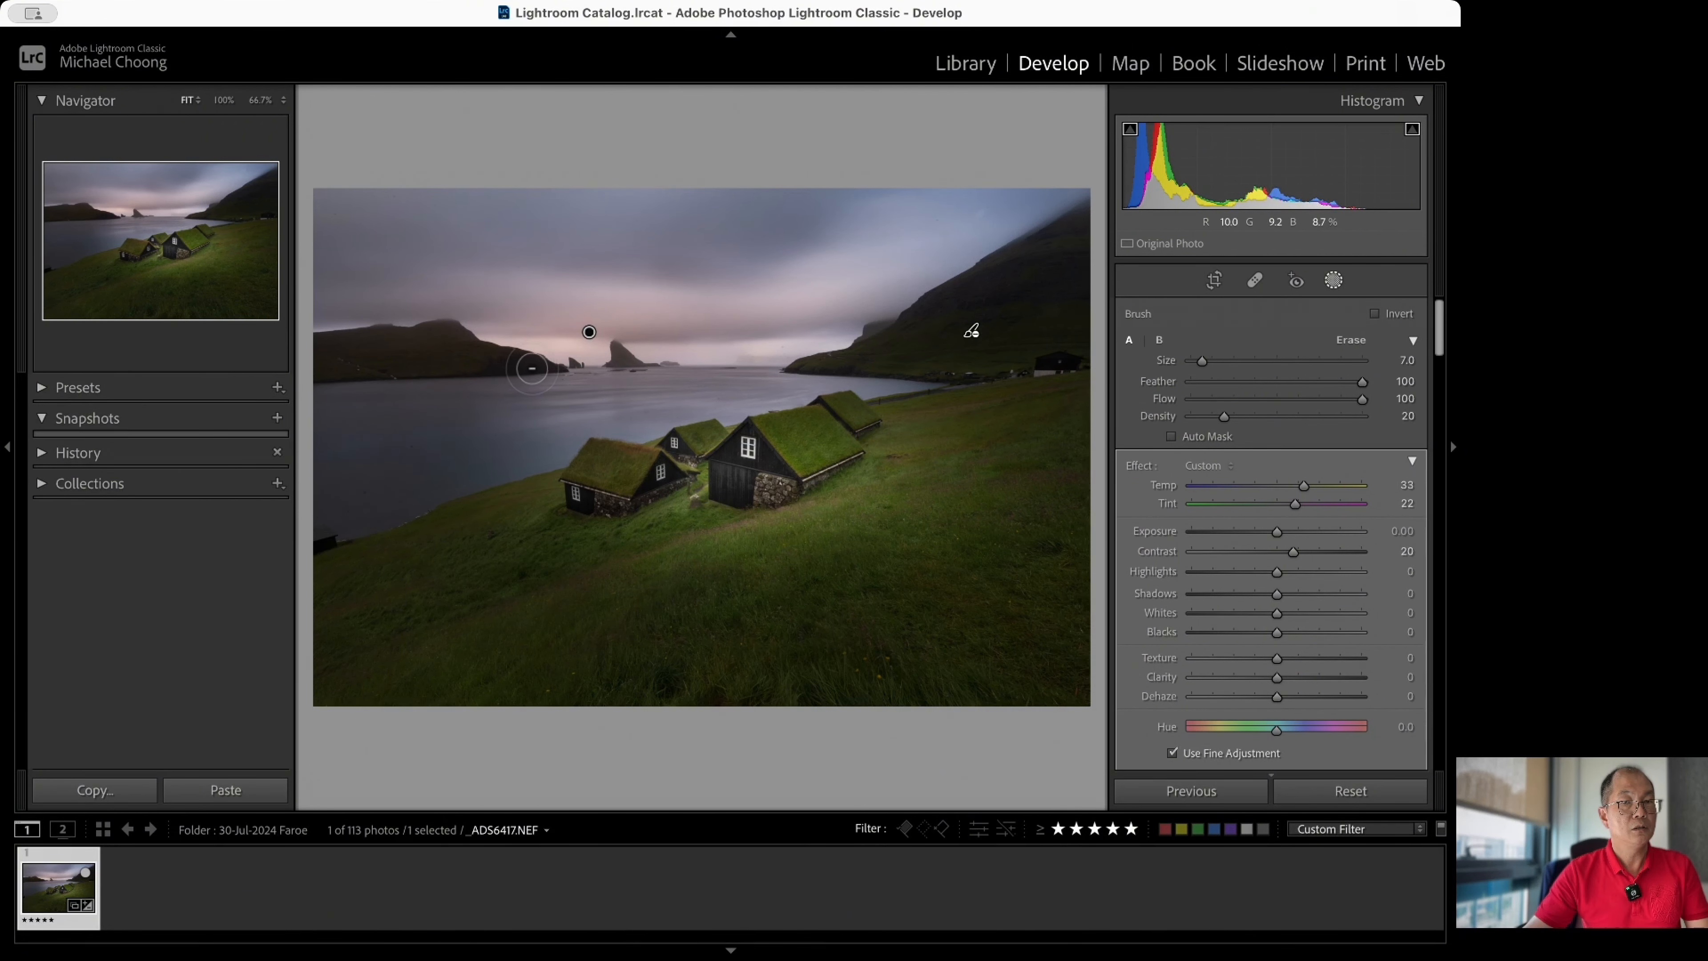
mouse_move(515, 364)
left_mouse_down()
mouse_move(307, 364)
mouse_move(455, 336)
mouse_move(295, 358)
mouse_move(466, 358)
mouse_move(287, 354)
left_mouse_up()
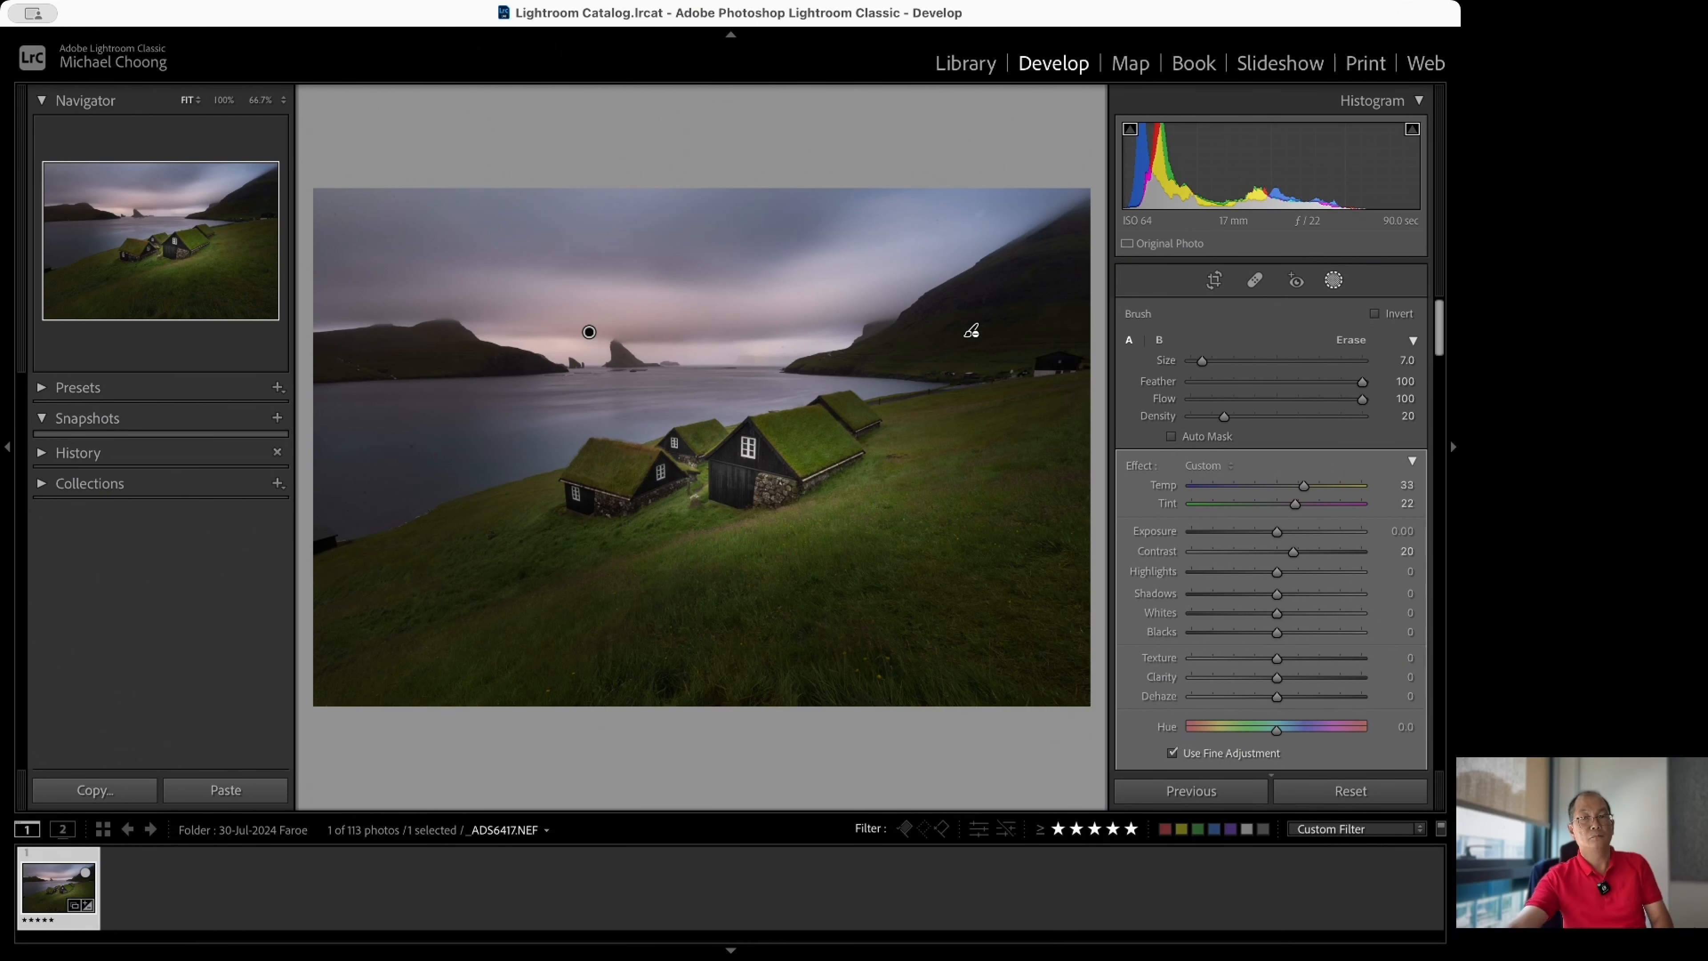
Compare the photo with the house, sky and horizon masks switched off and on.
key("Delete")
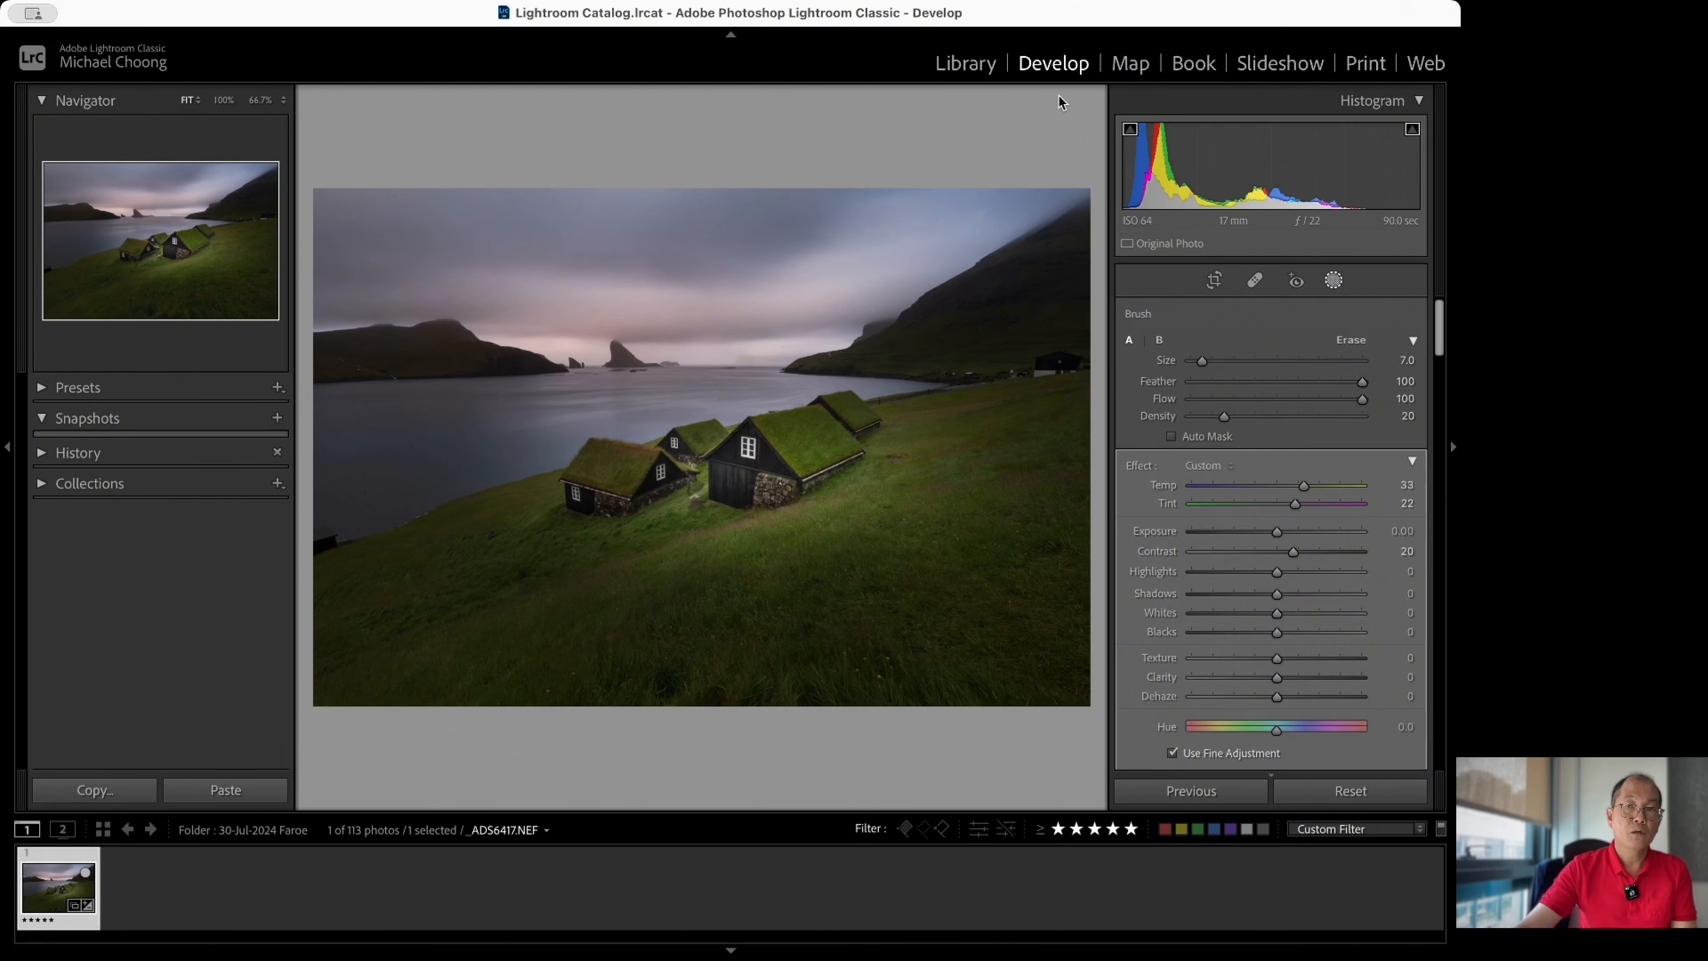
key("backslash")
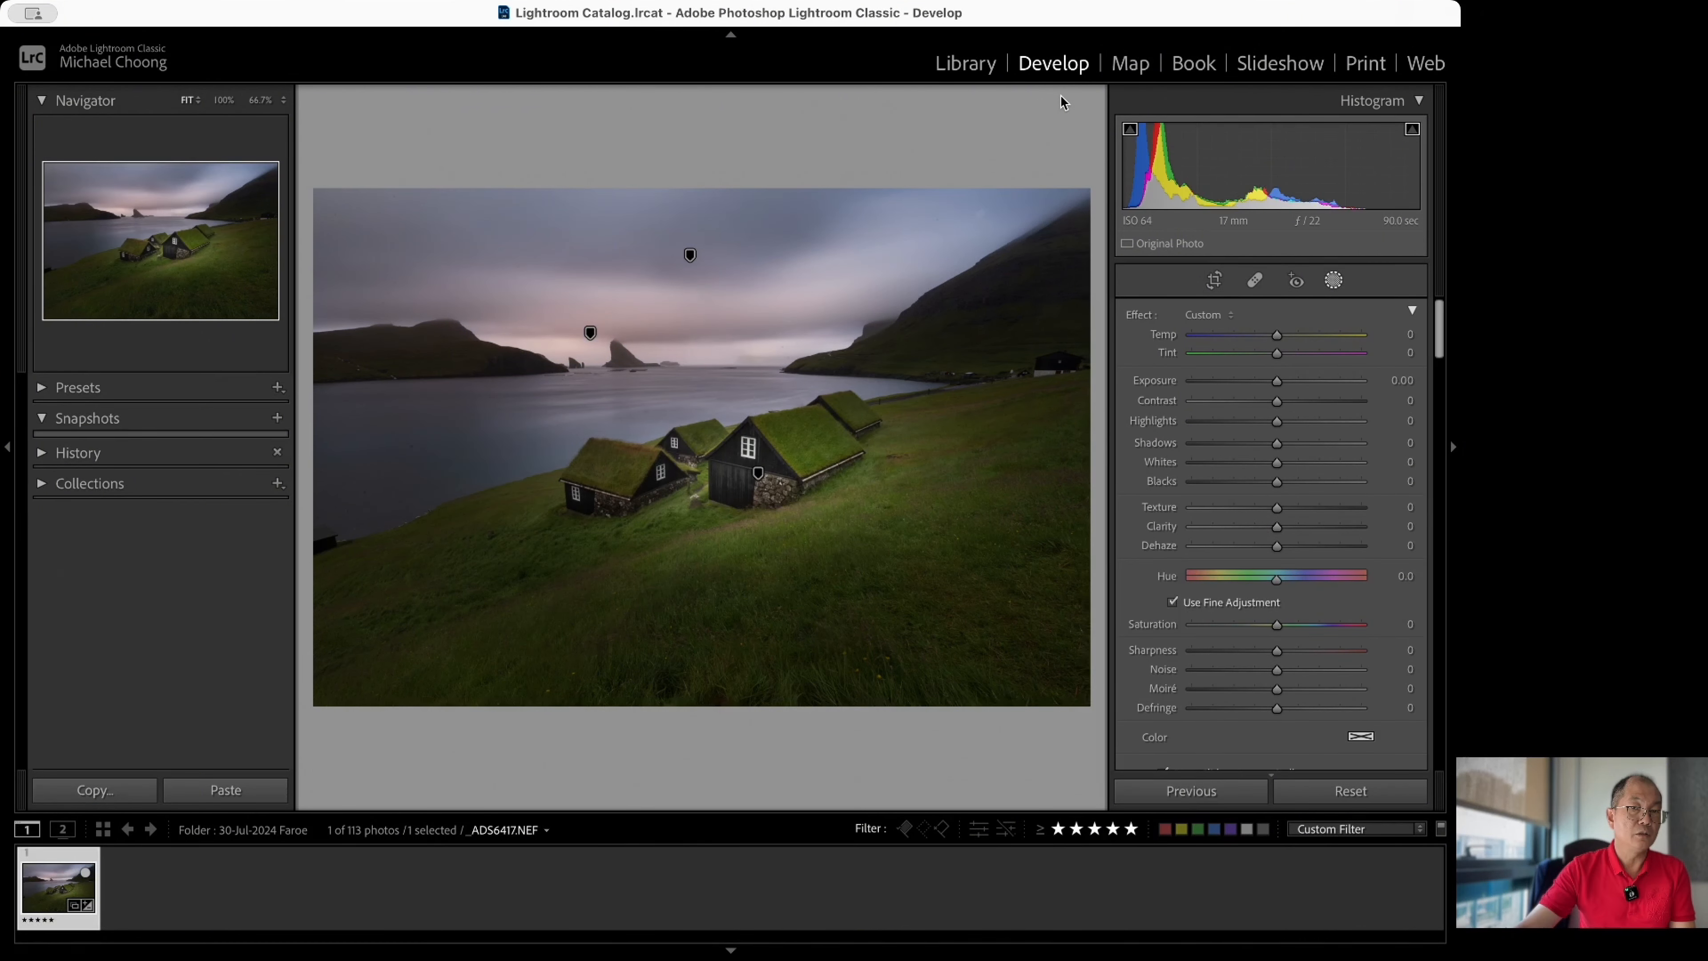
key("backslash")
key("backslash")
key("backslash")
key("backslash")
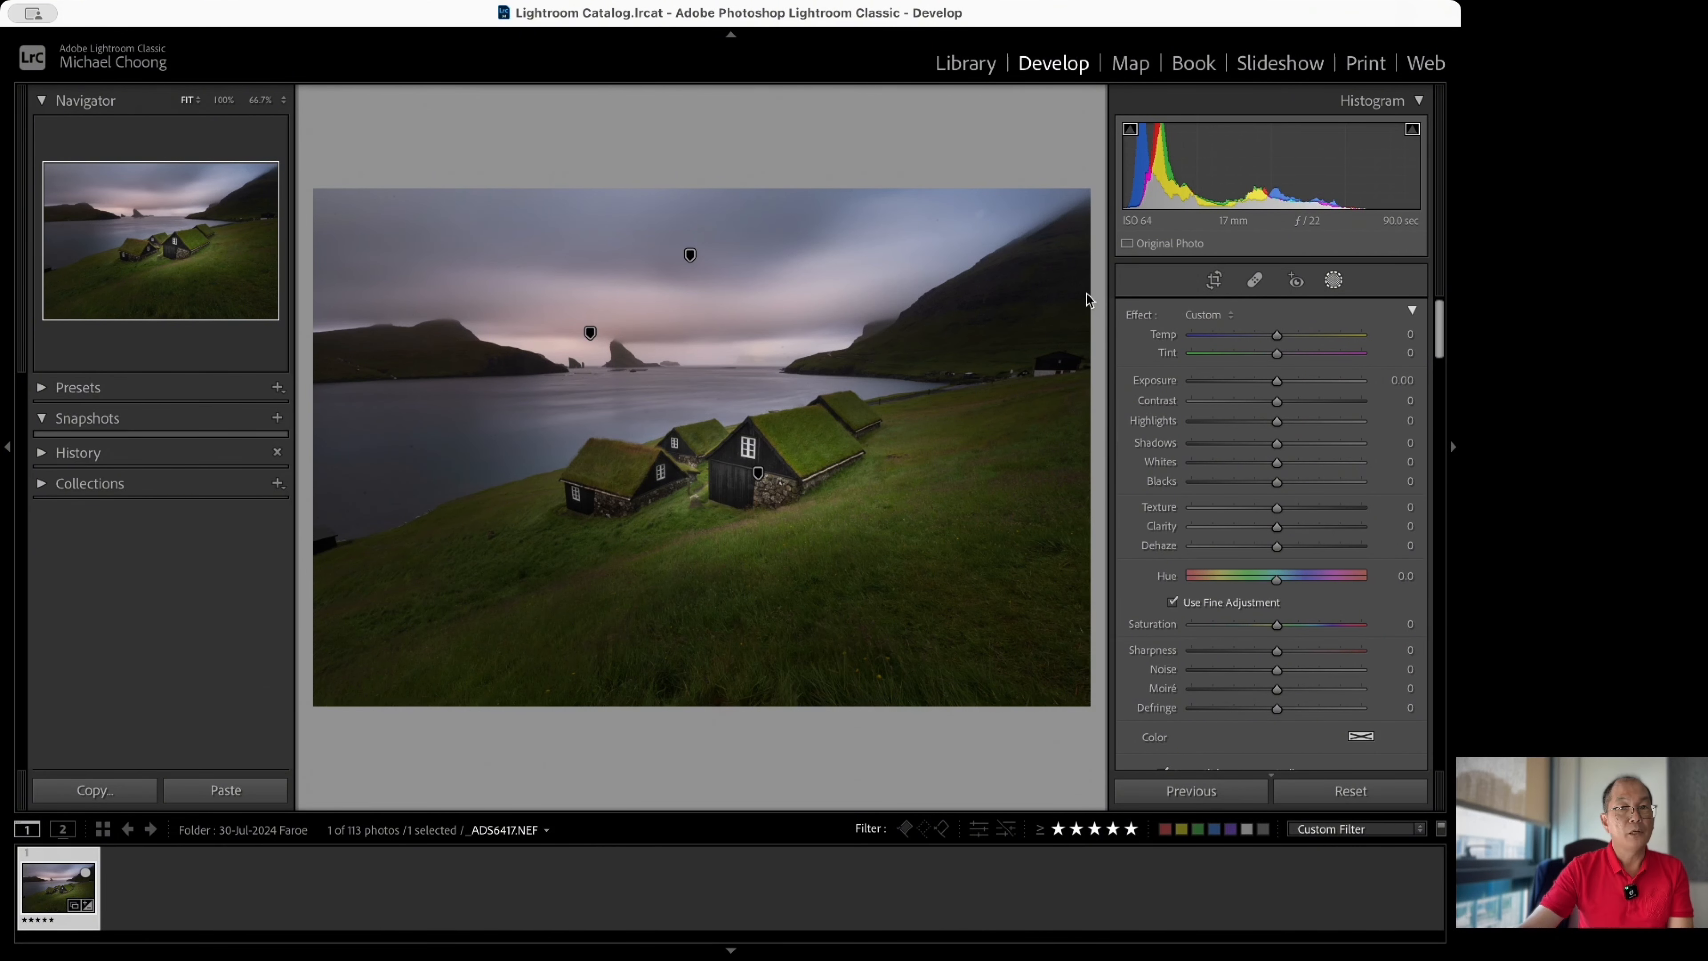
Add a large radial gradient mask over the right-hand mountain and set its Exposure to 1.06.
left_click(1101, 278)
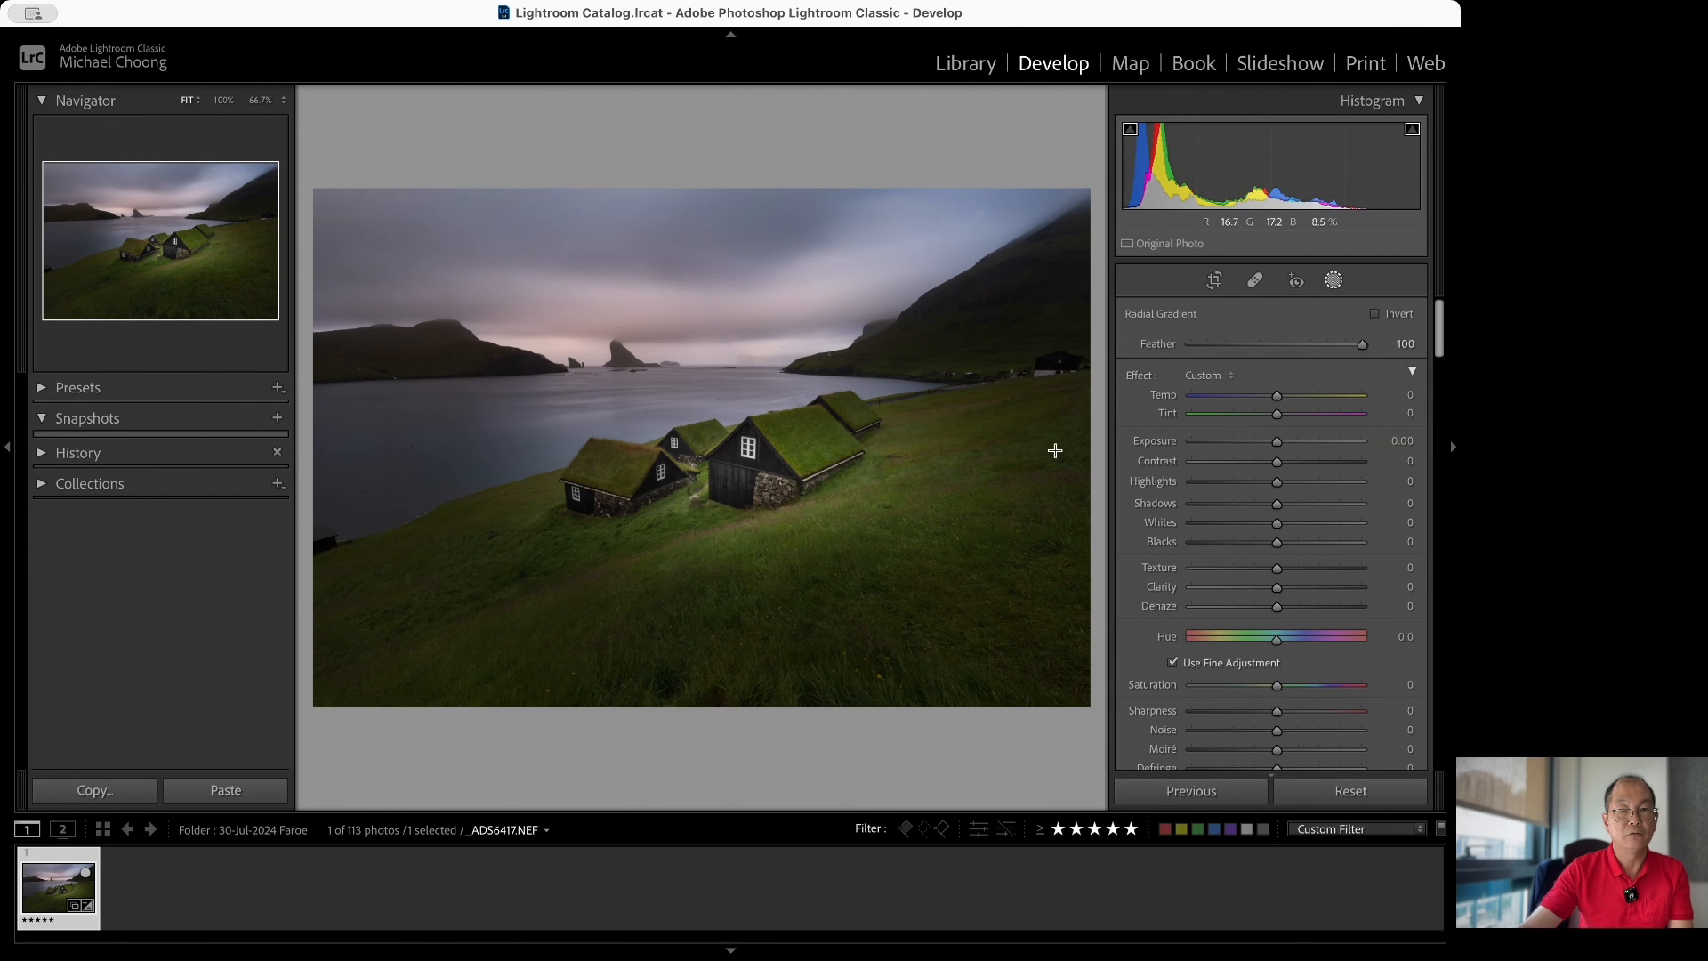
left_click_drag(1054, 450, 833, 277)
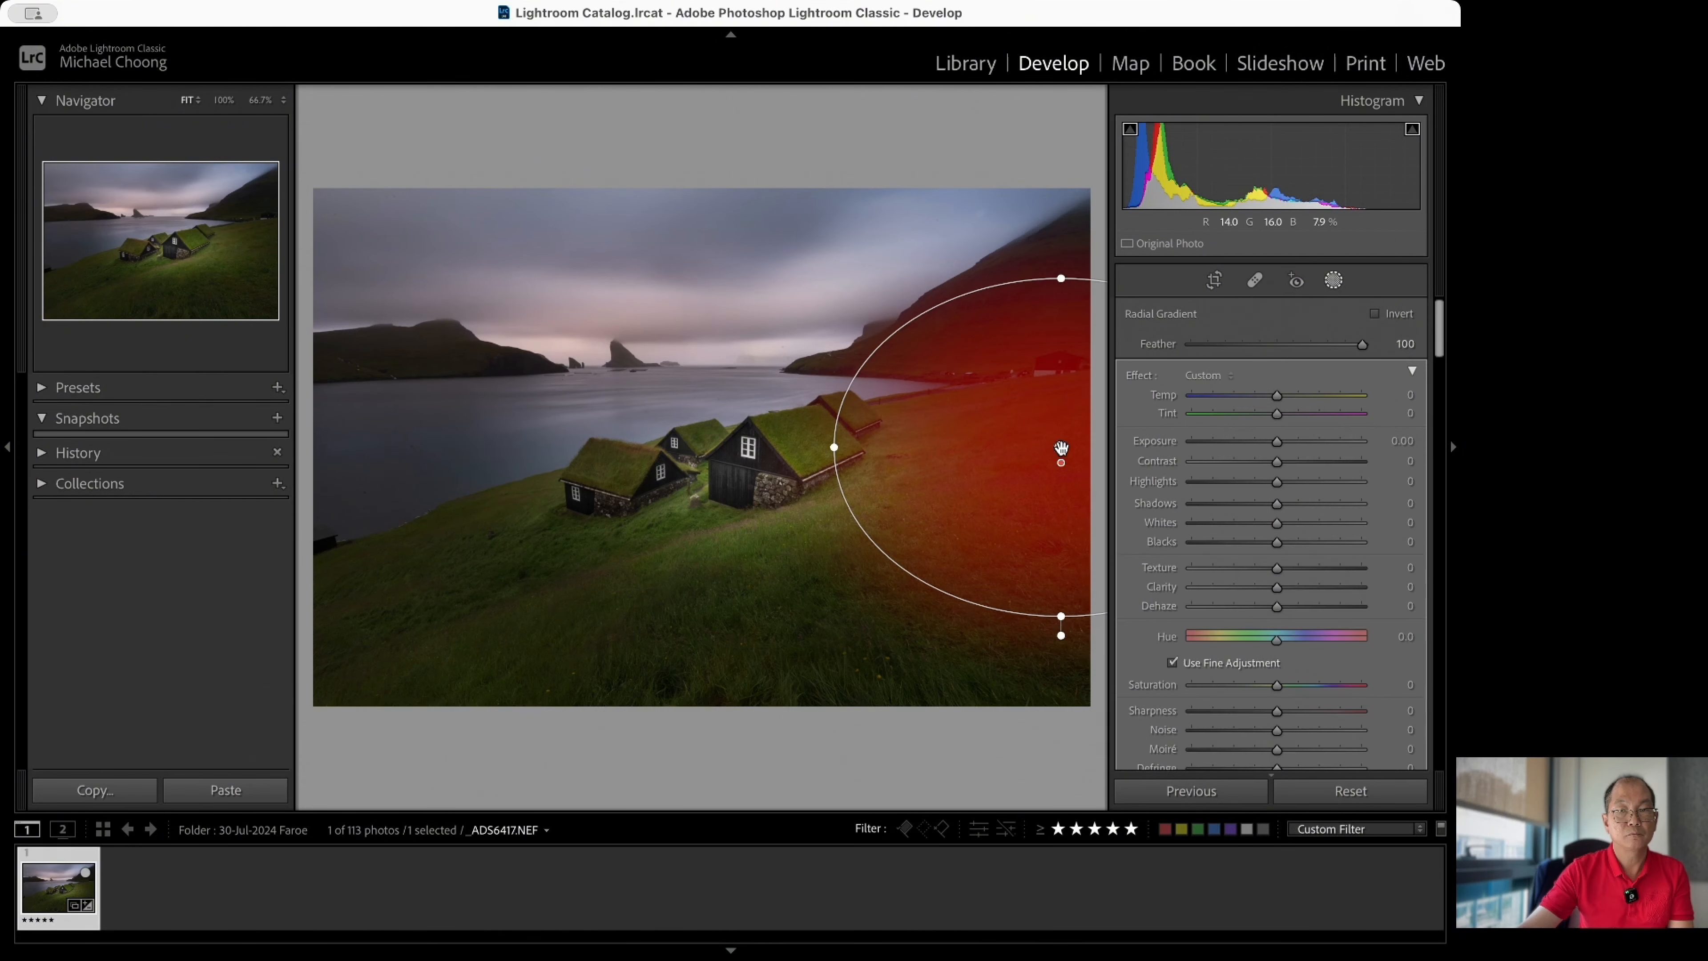
left_click_drag(1061, 448, 996, 312)
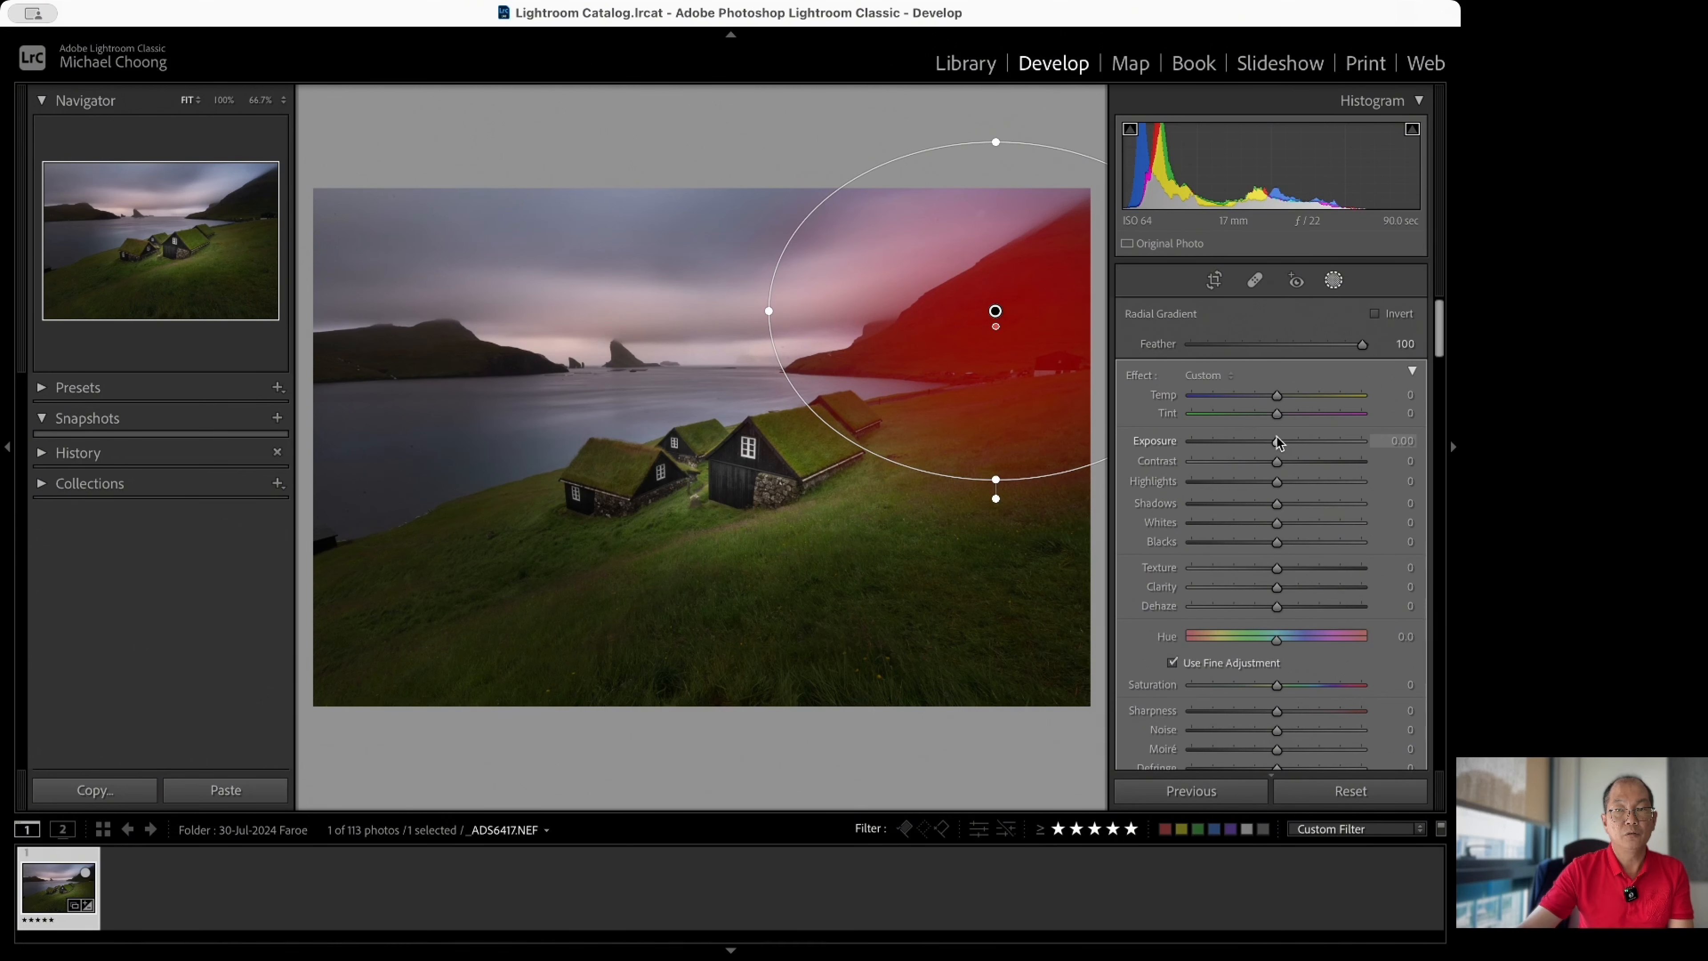
left_click_drag(1278, 441, 1298, 444)
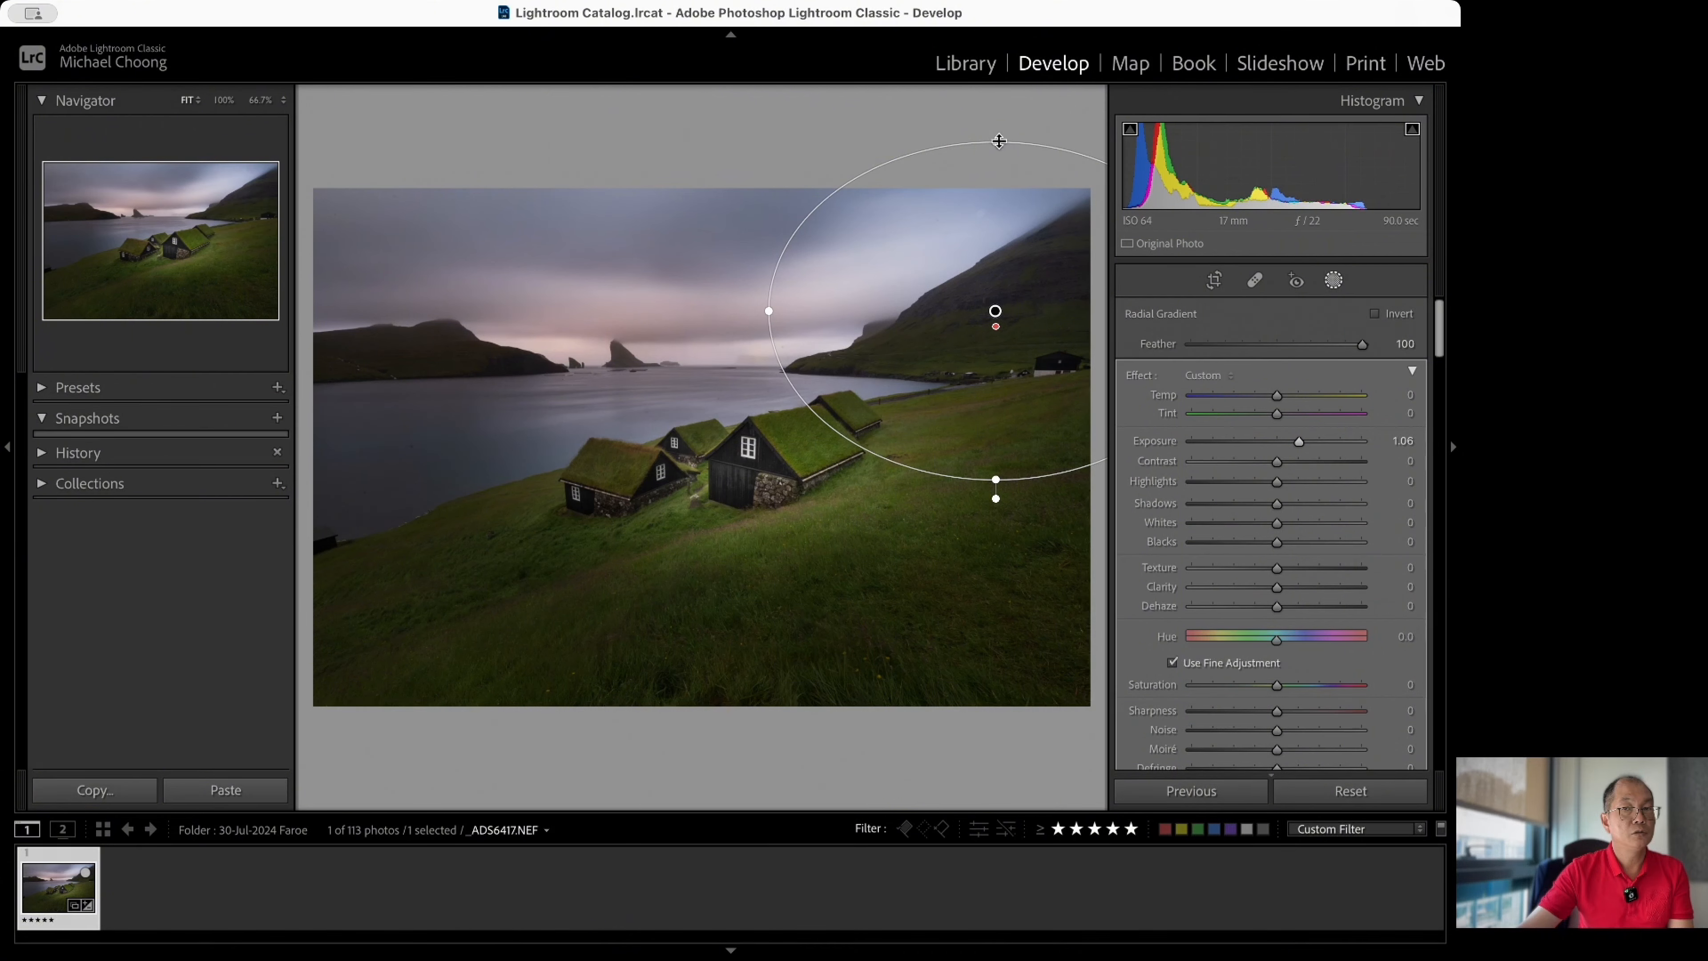
Make the mountain mask slightly taller, set its Exposure to 1.55 and shift it a little toward the sea.
mouse_move(999, 140)
left_mouse_down()
mouse_move(995, 190)
mouse_move(995, 134)
left_mouse_up()
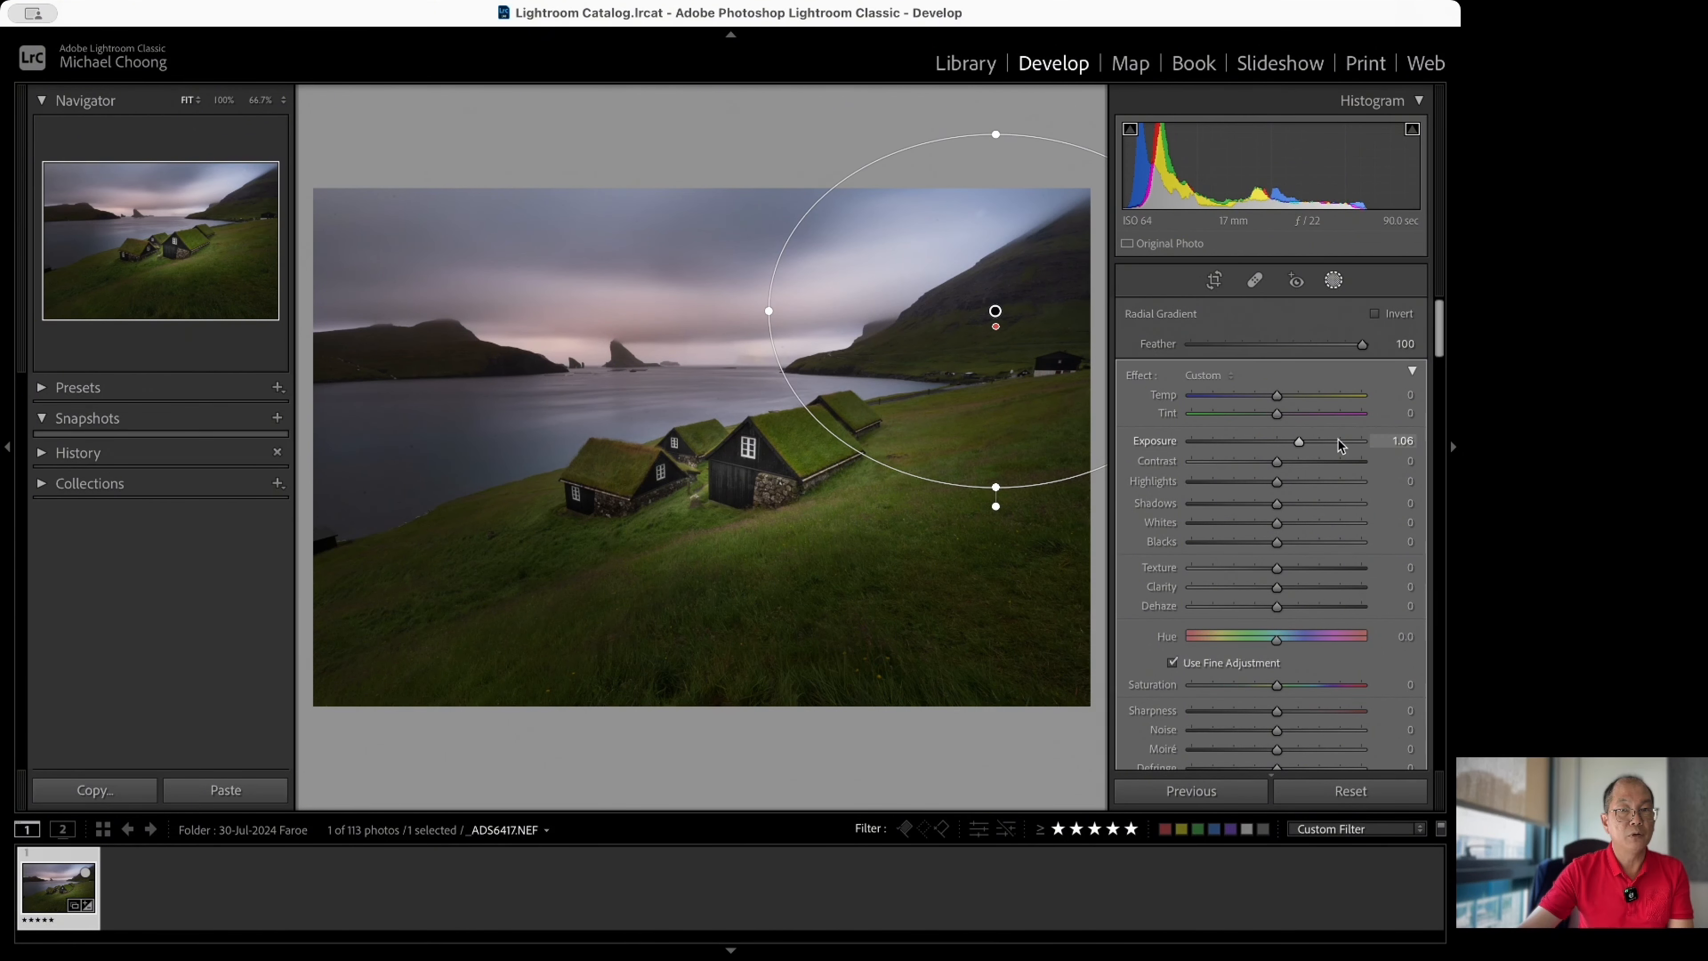
mouse_move(1335, 444)
left_mouse_down()
mouse_move(1354, 442)
mouse_move(1274, 444)
mouse_move(1309, 444)
left_mouse_up()
mouse_move(998, 309)
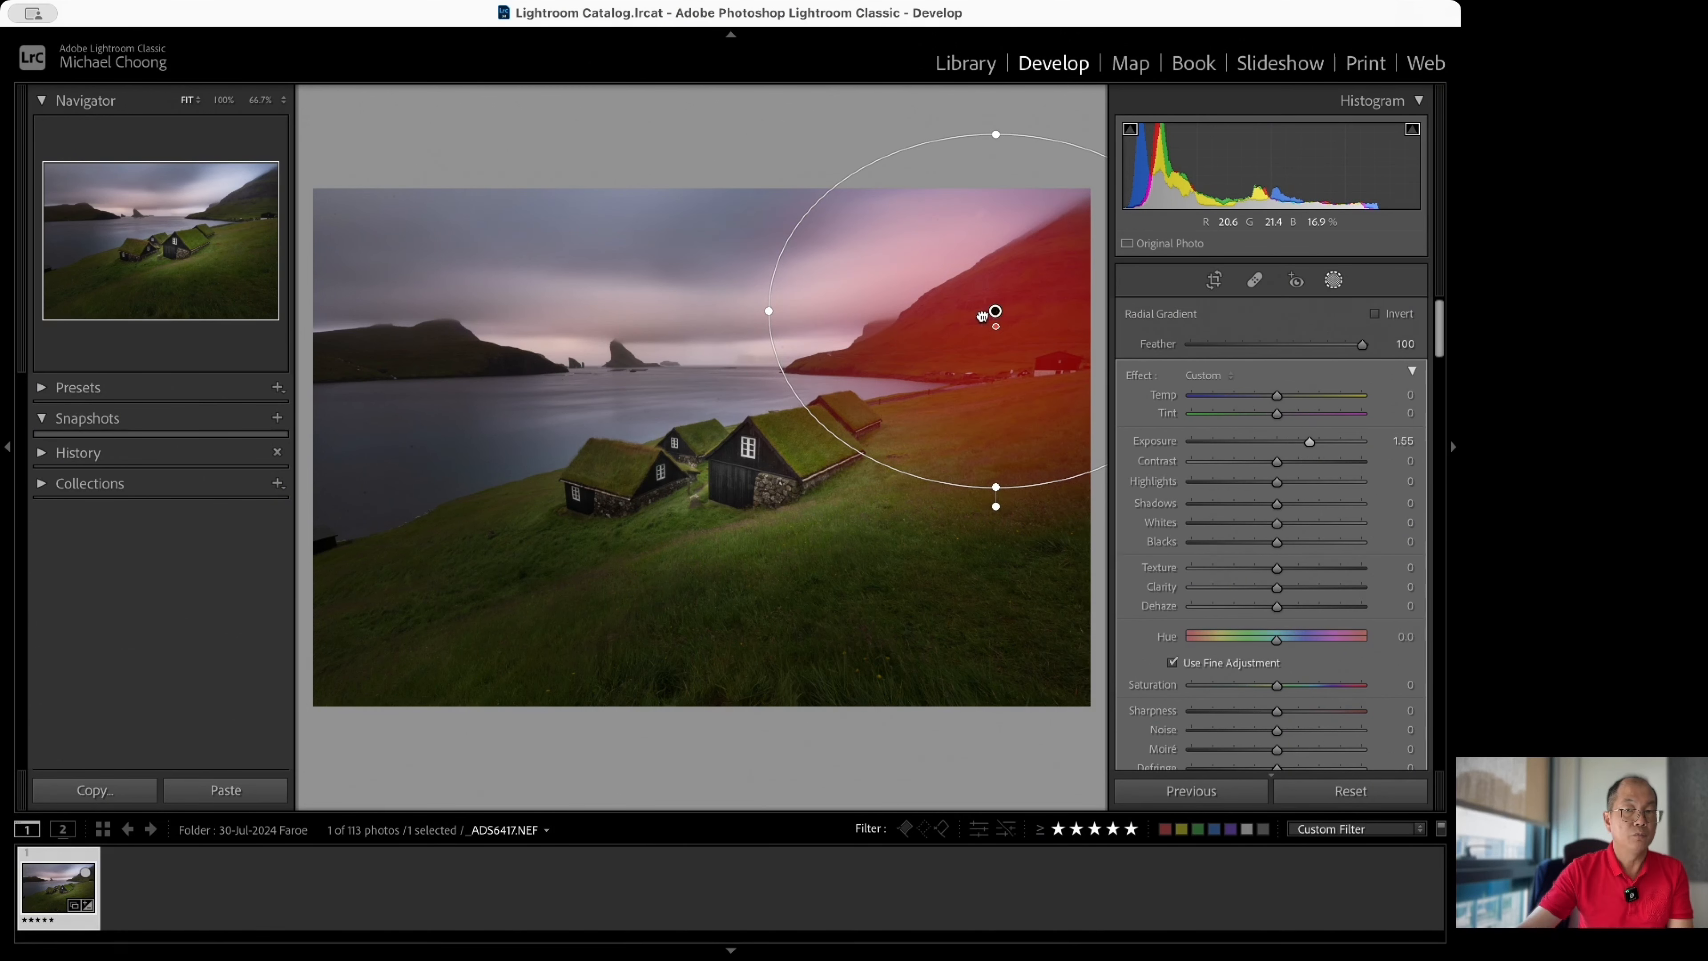
left_click_drag(982, 316, 962, 321)
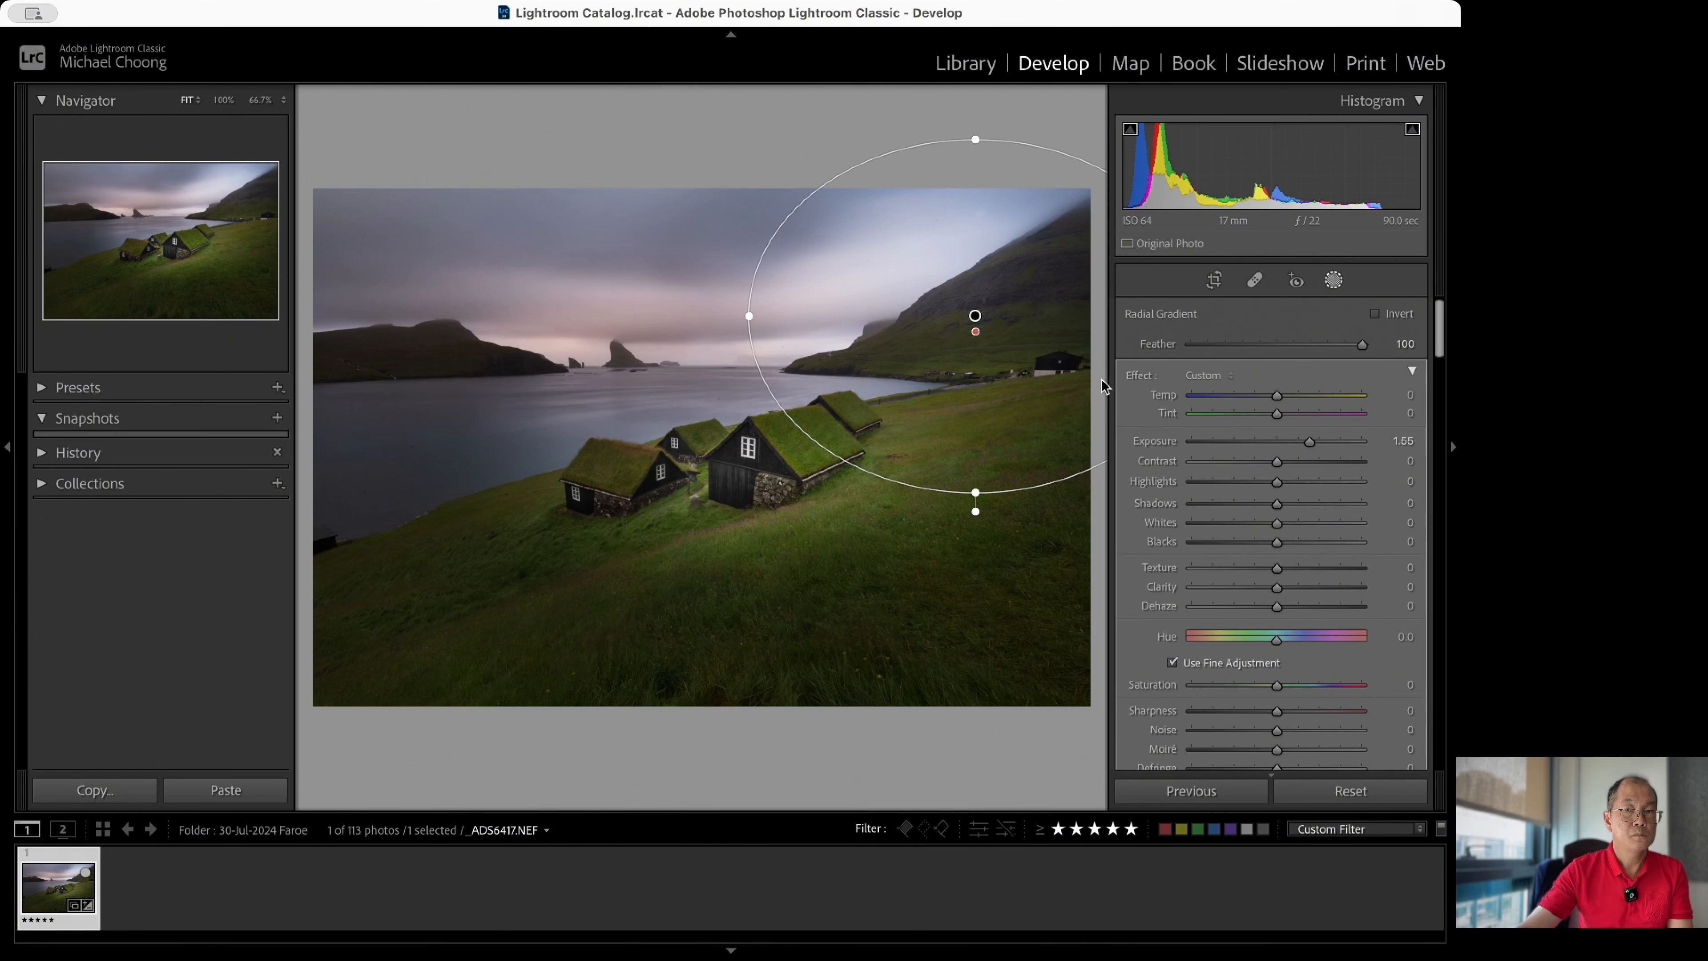
Subtract the sky from the mountain mask, and flatten and recenter its ellipse over the mountain's lower slope.
left_click(1110, 306)
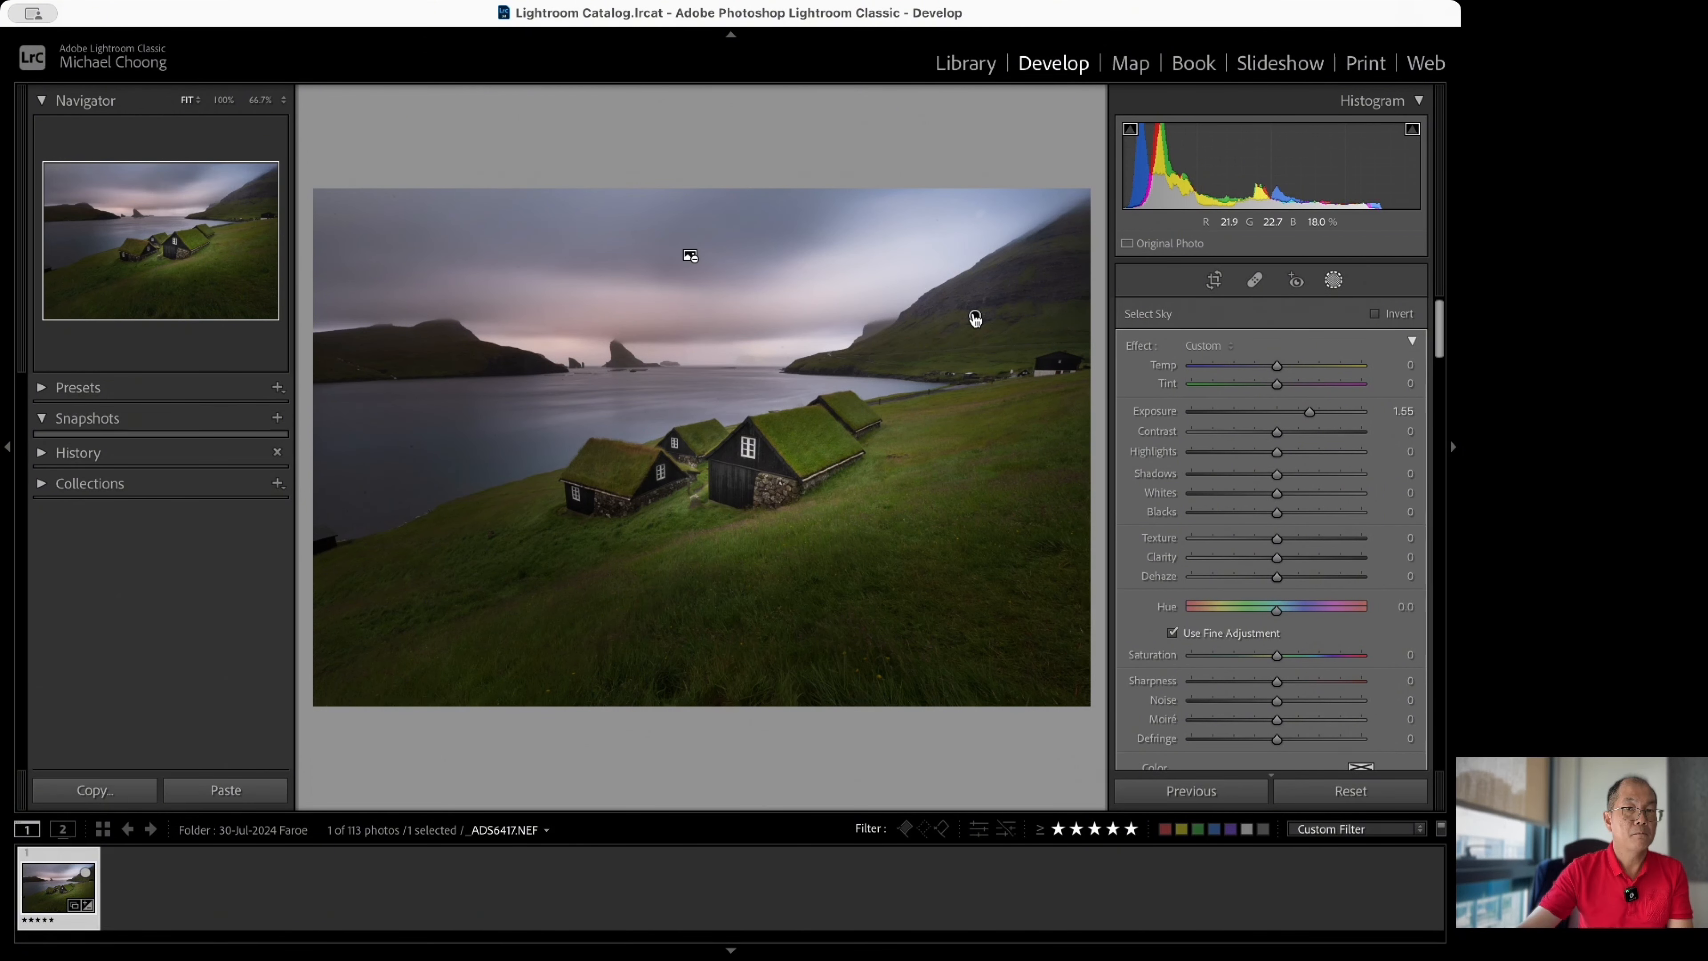
left_click(975, 316)
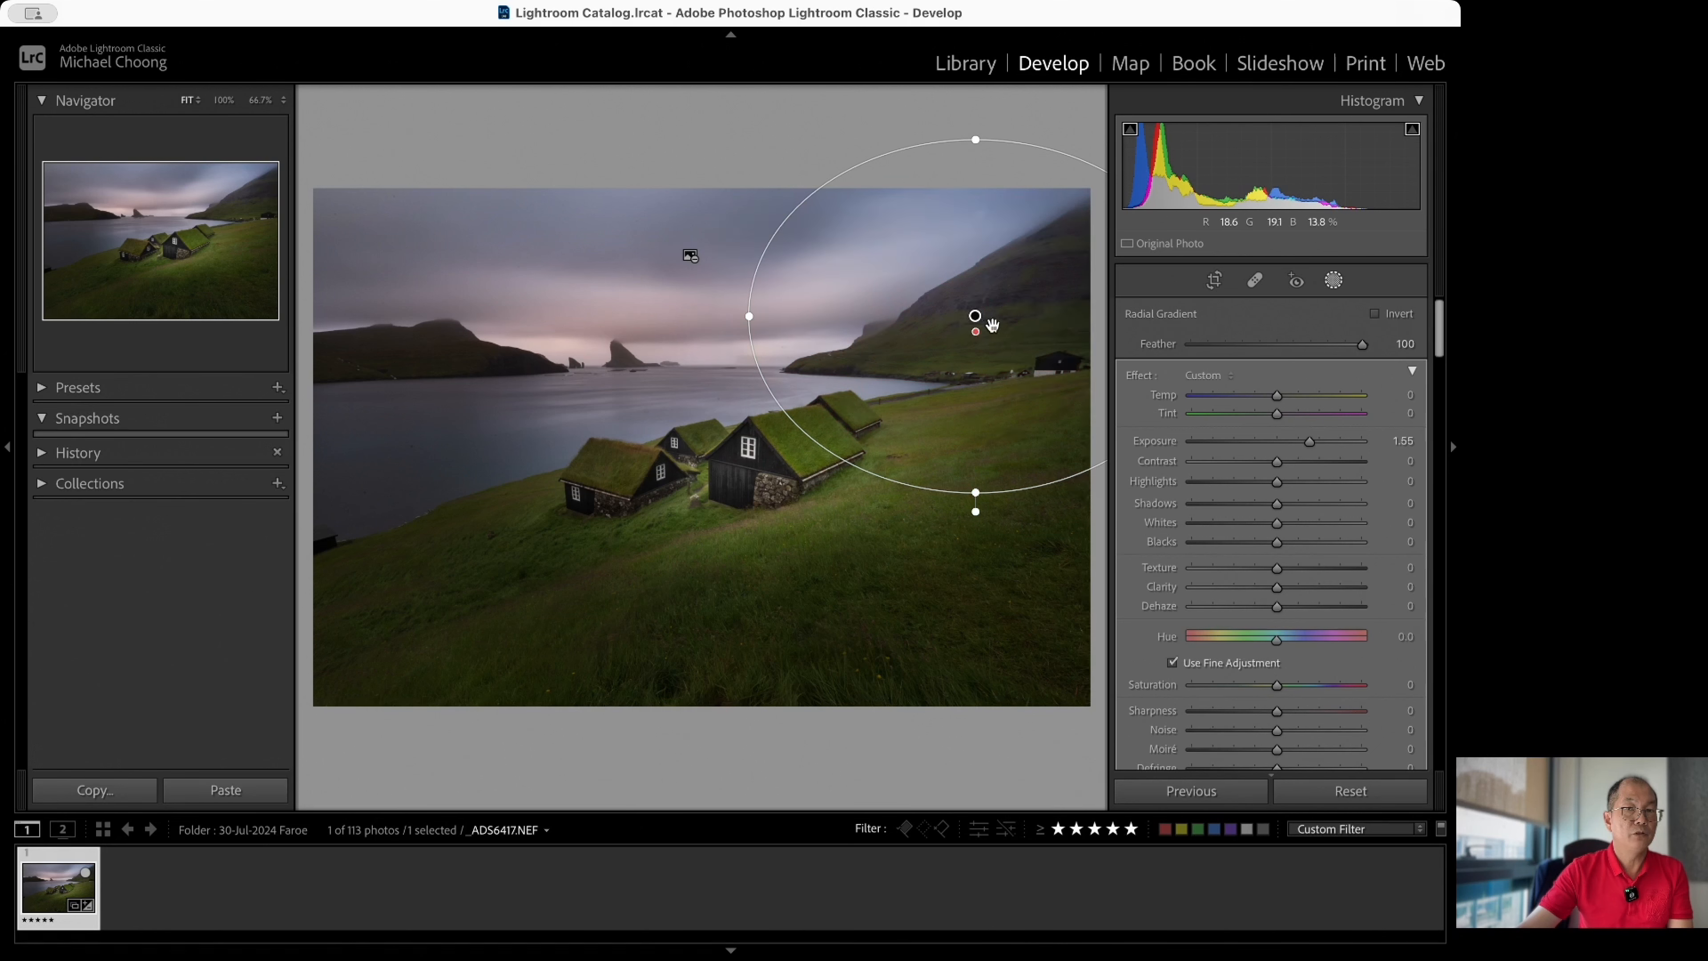
left_click_drag(975, 315, 1039, 320)
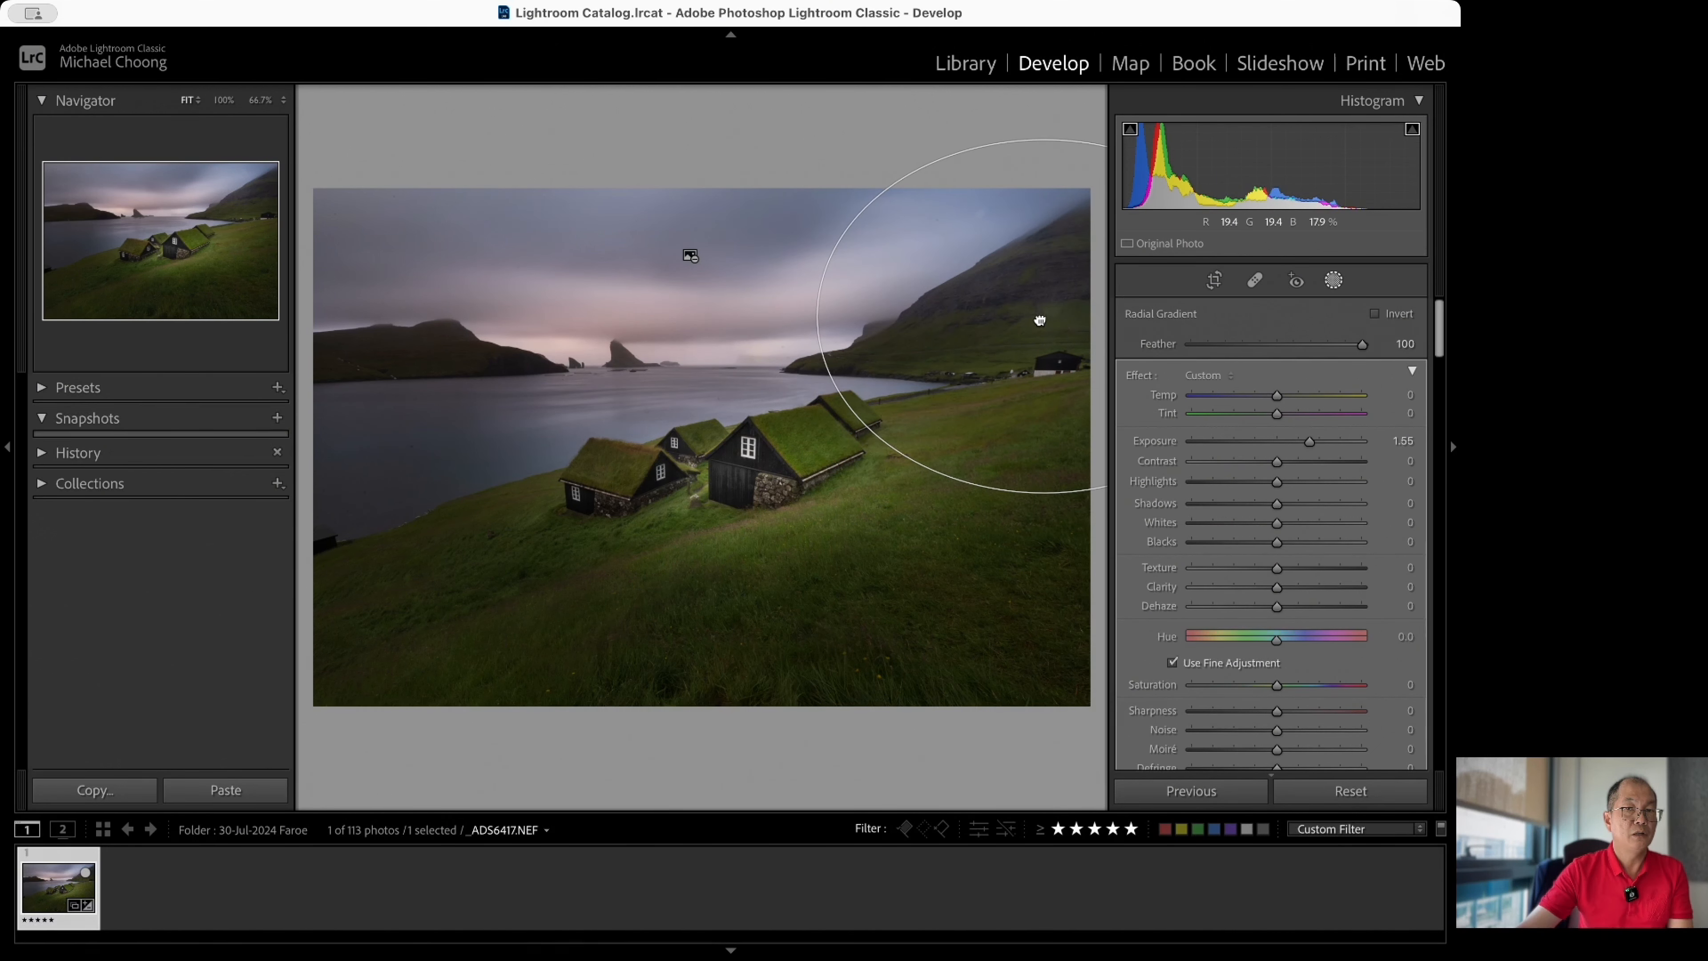
mouse_move(1045, 492)
left_mouse_down()
mouse_move(1048, 439)
mouse_move(1045, 464)
left_mouse_up()
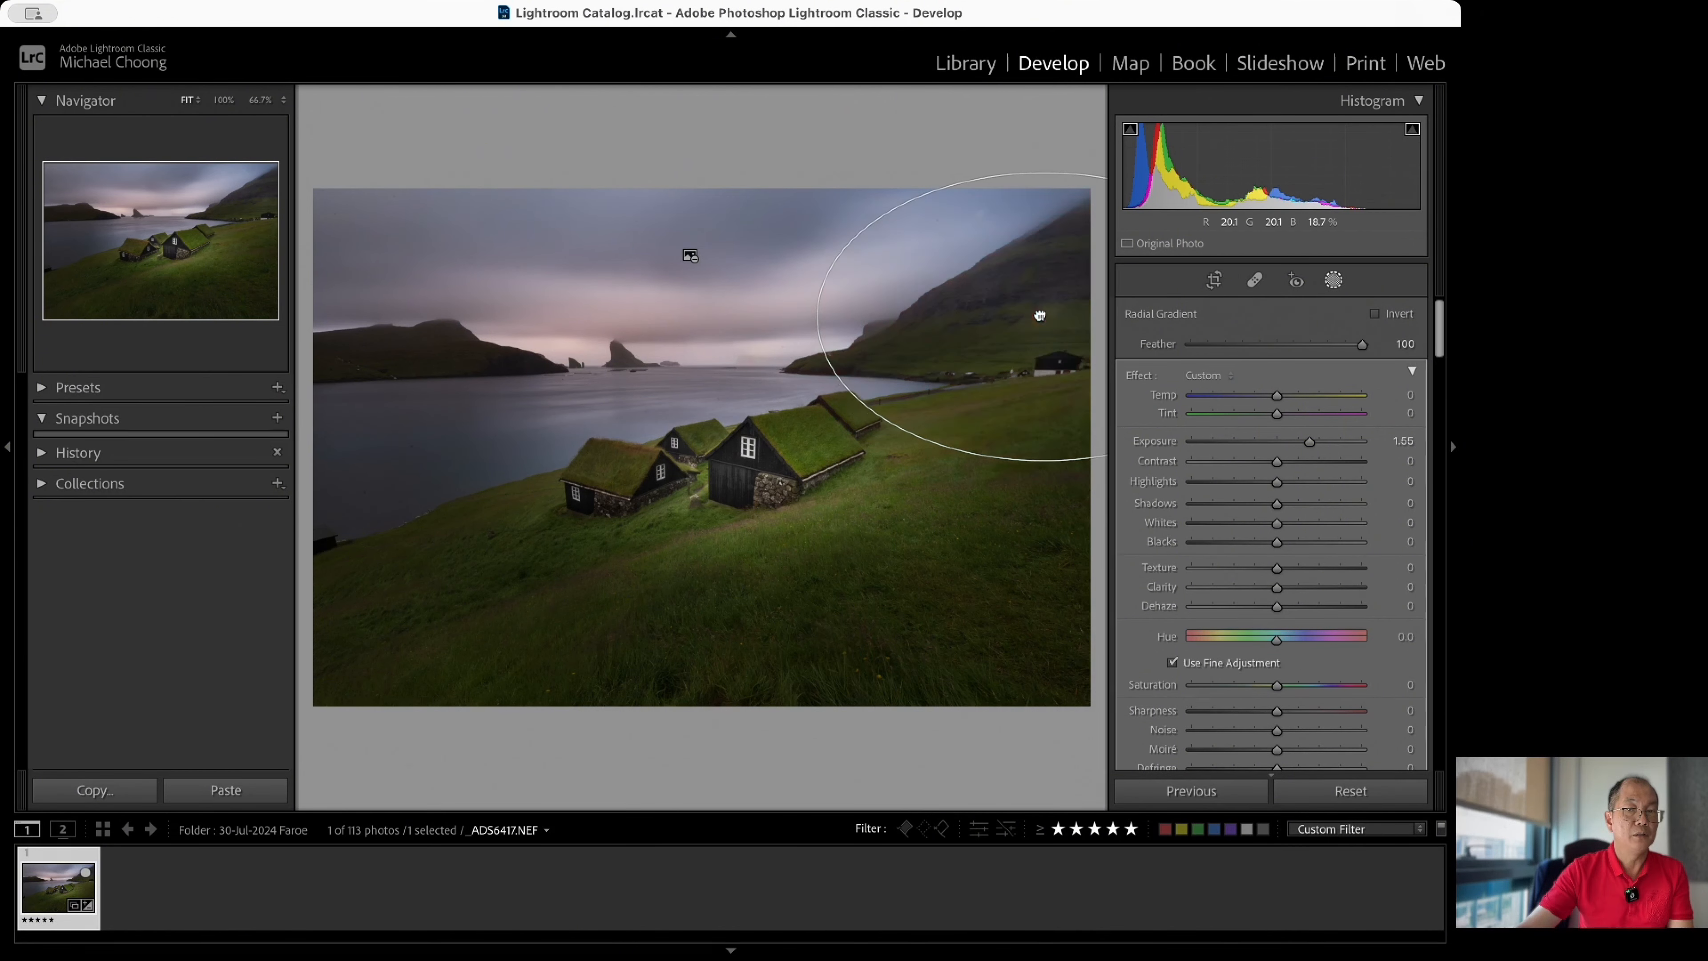
left_click_drag(1044, 316, 926, 330)
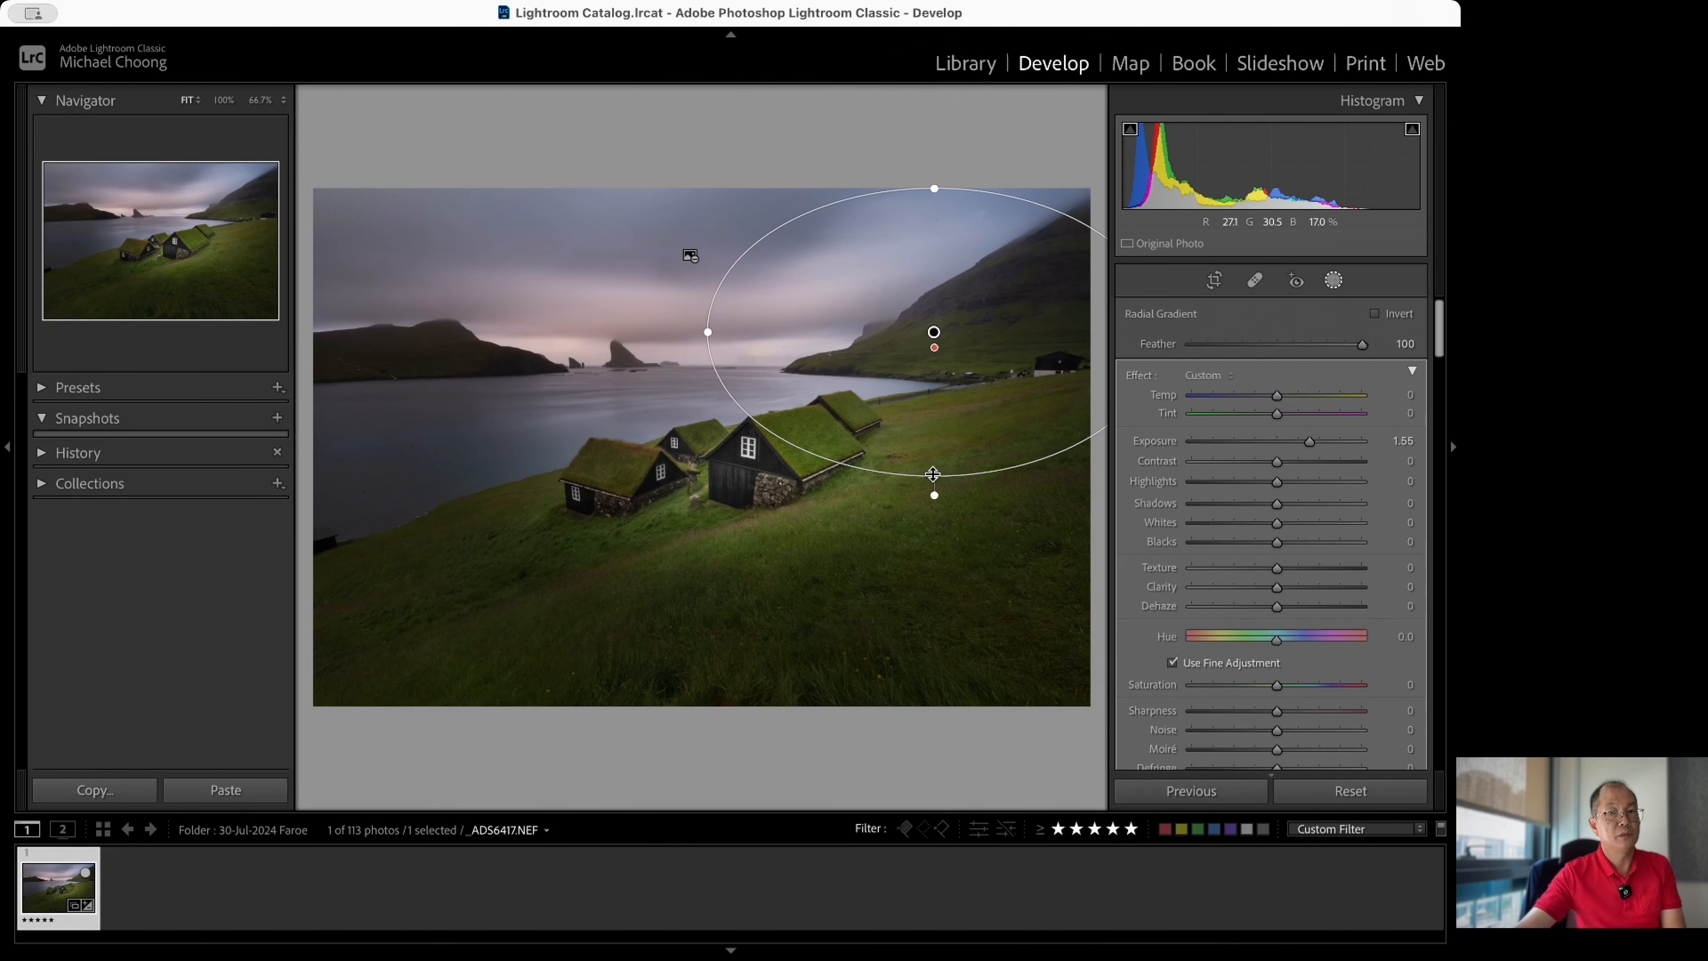
left_click_drag(935, 476, 943, 425)
left_click_drag(934, 333, 919, 333)
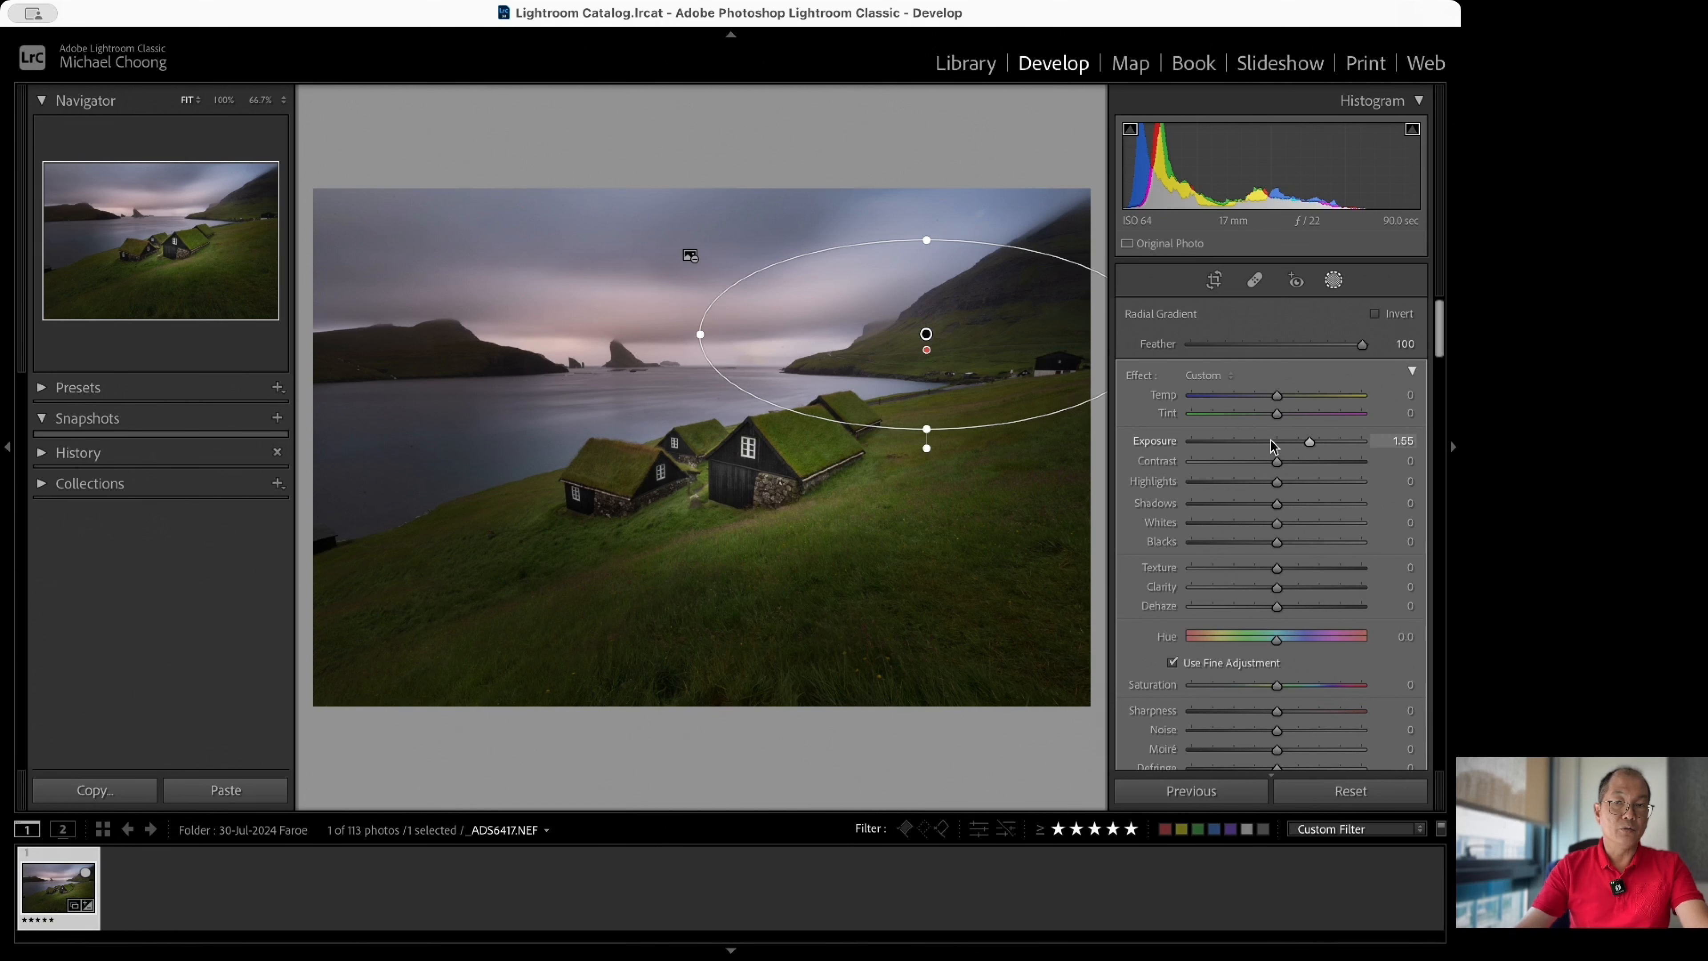
Set the mountain mask's Exposure to 2.00, and try Dehaze at -20 before resetting it to 0.
mouse_move(1309, 438)
left_mouse_down()
mouse_move(1284, 442)
mouse_move(1338, 441)
mouse_move(1319, 445)
left_mouse_up()
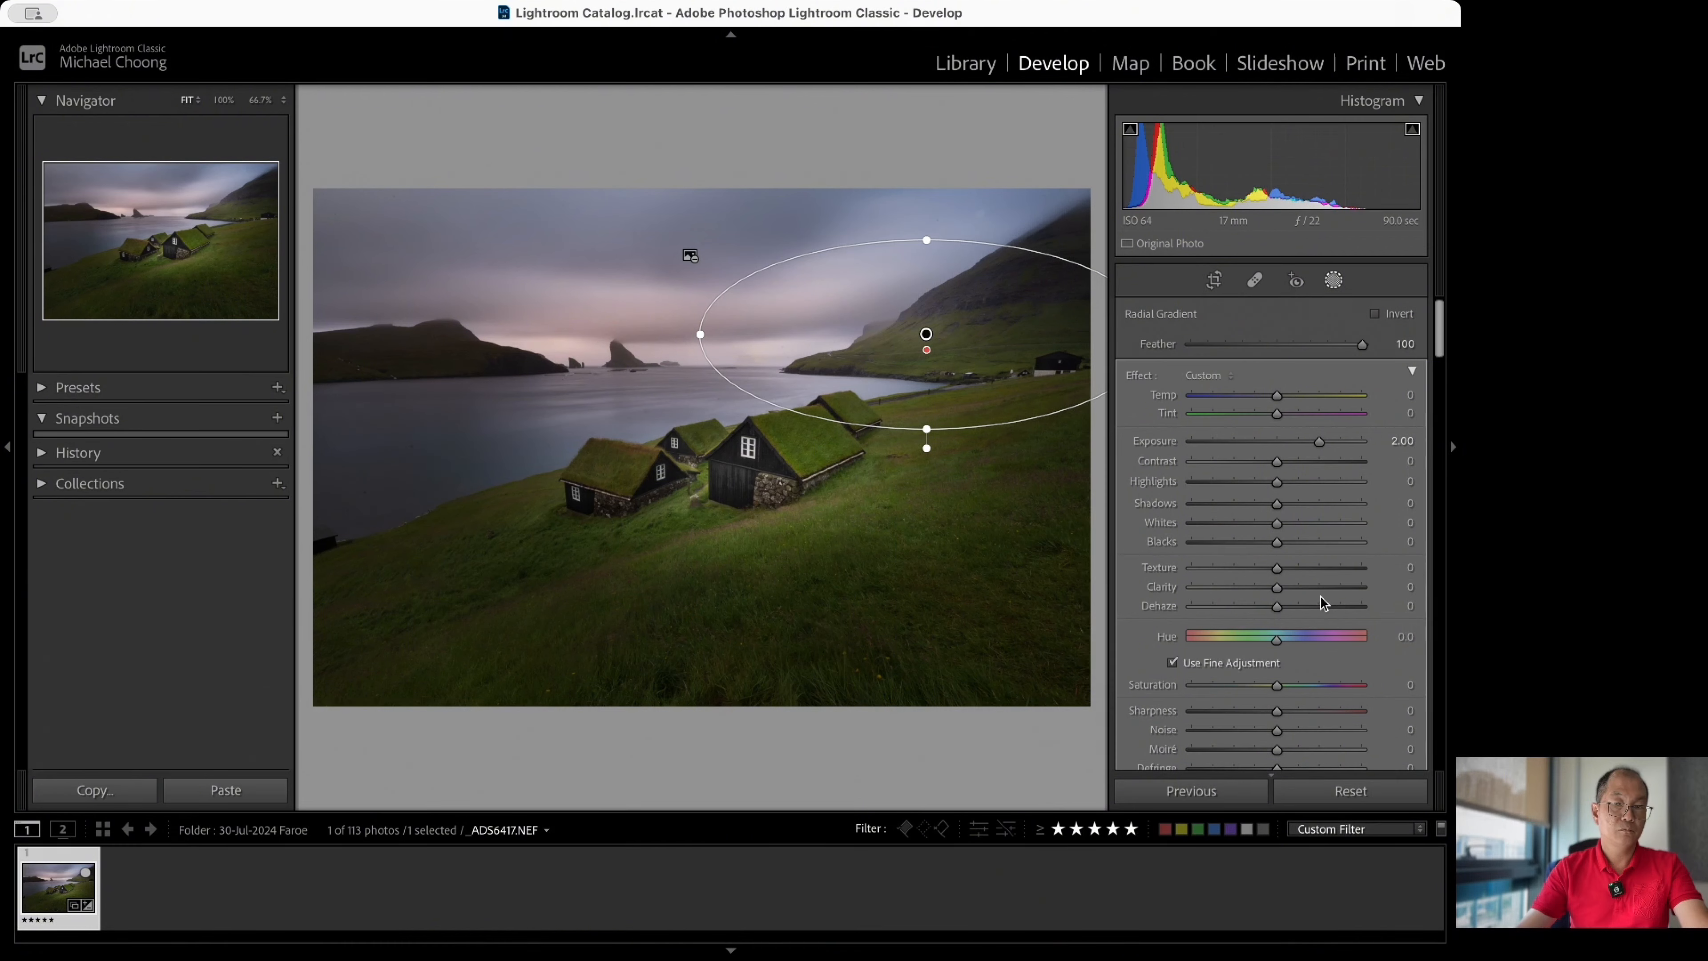
mouse_move(1277, 608)
left_mouse_down()
mouse_move(1213, 608)
mouse_move(1270, 608)
left_mouse_up()
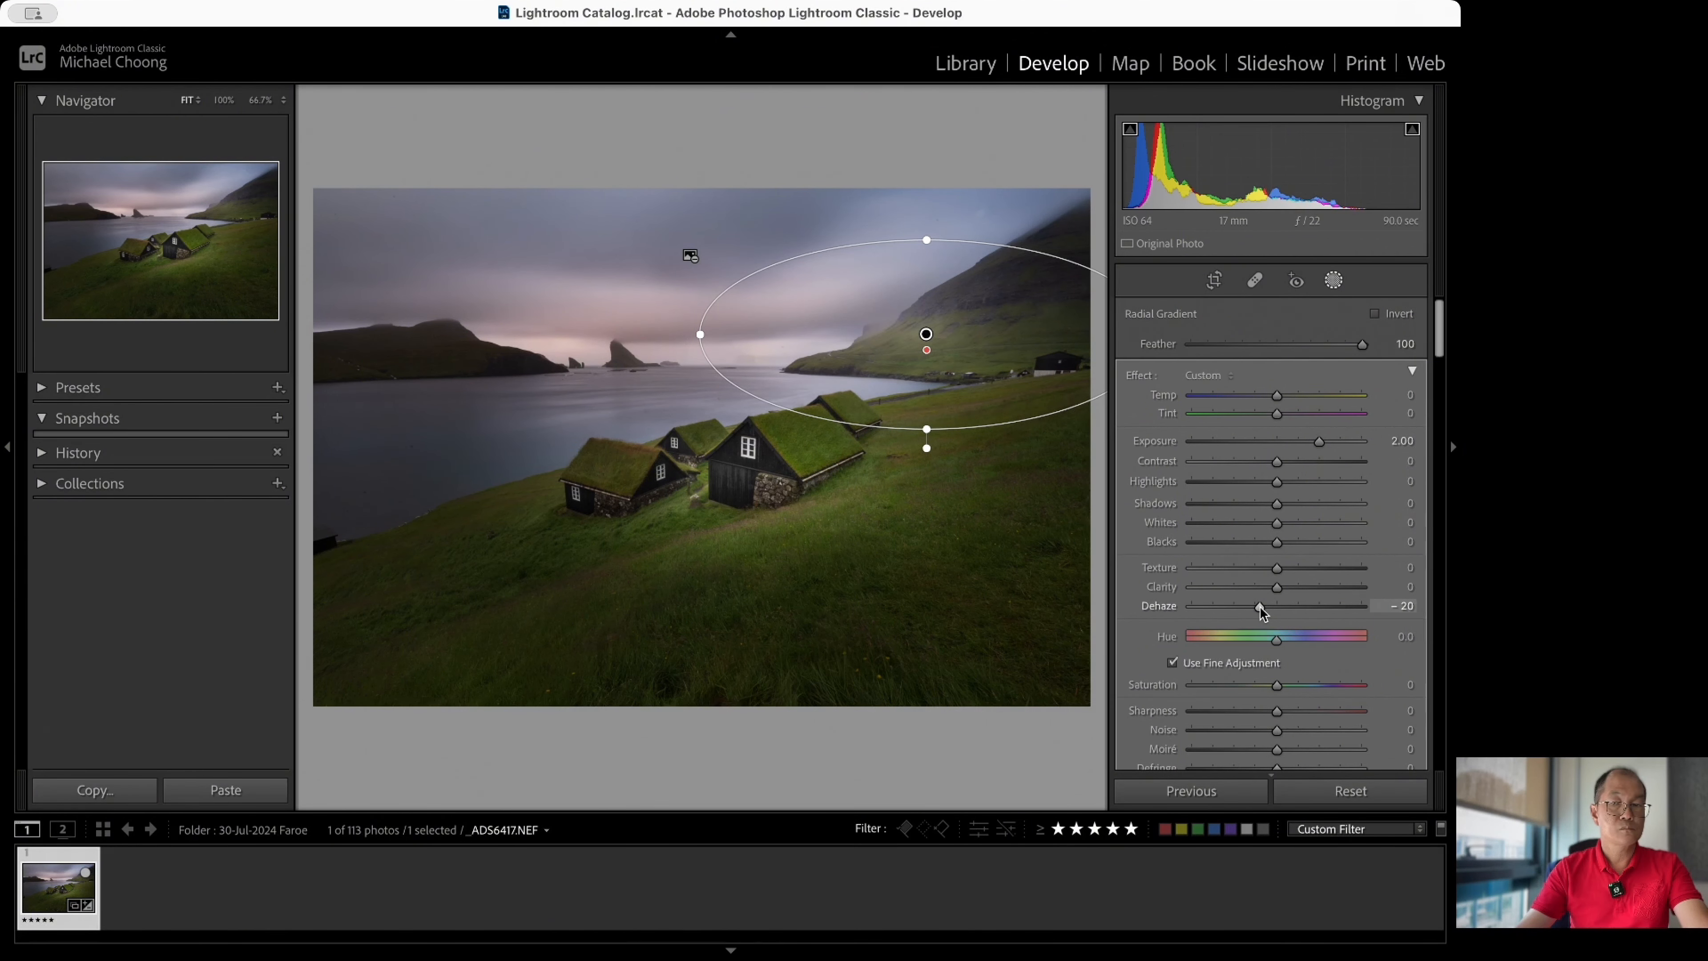
double_click(1265, 607)
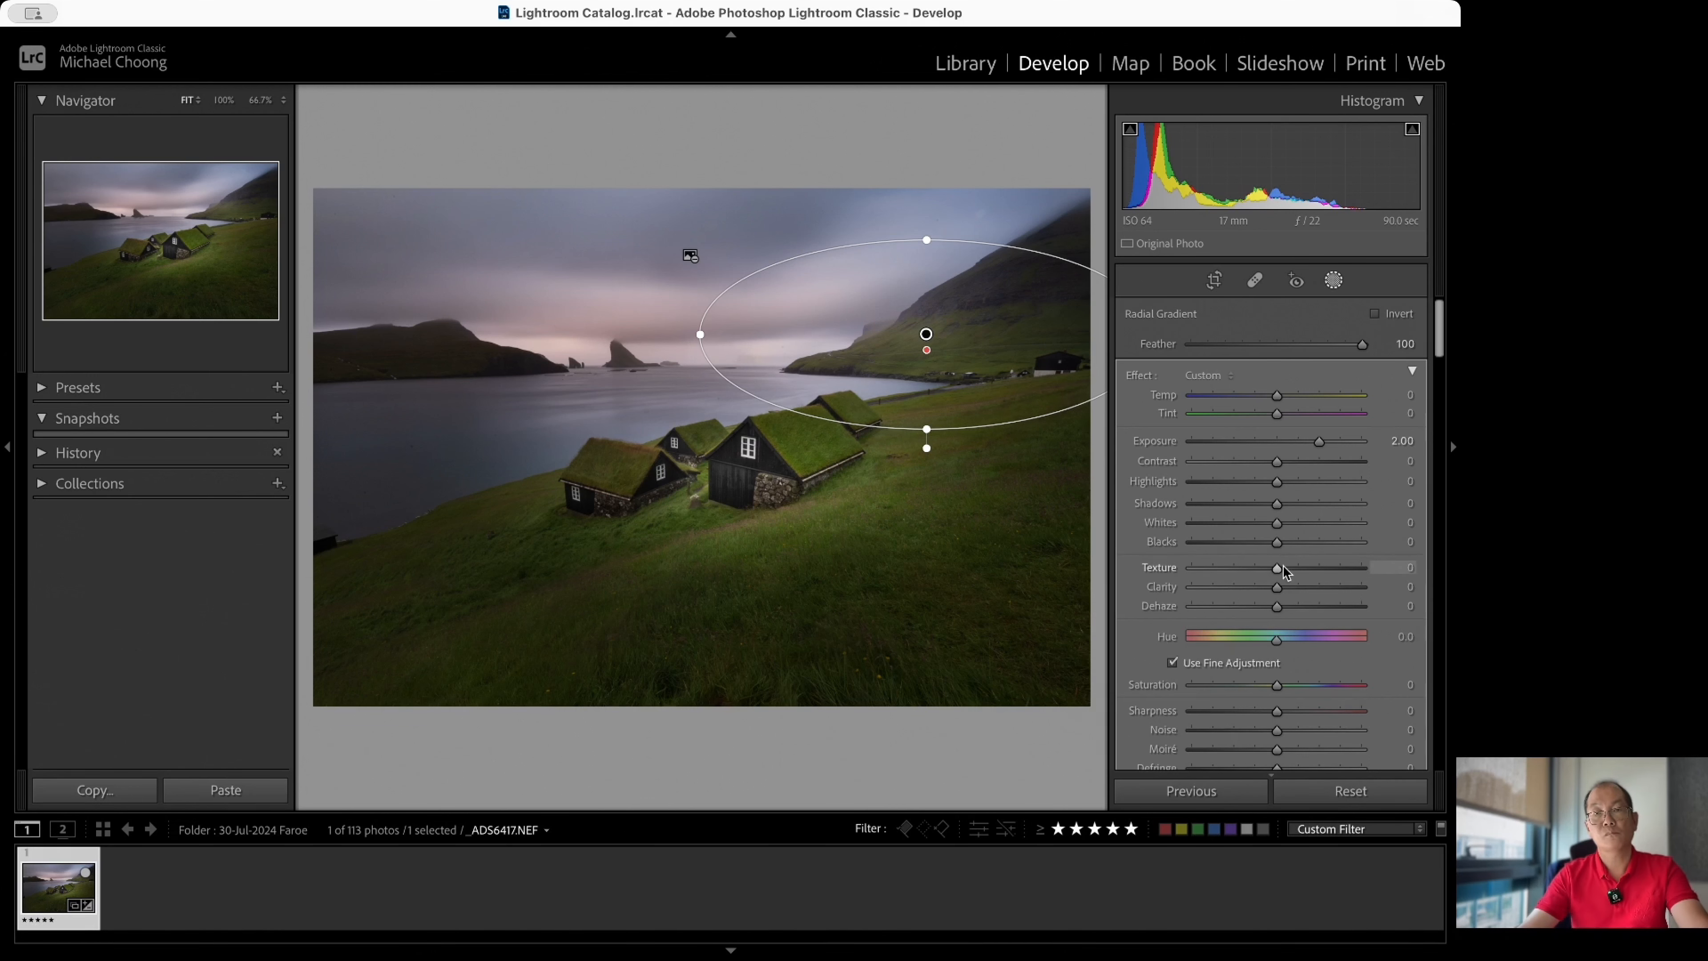
Set the mountain mask's Temp to 5 and nudge its ellipse slightly lower on the slope.
left_click_drag(1278, 397, 1328, 402)
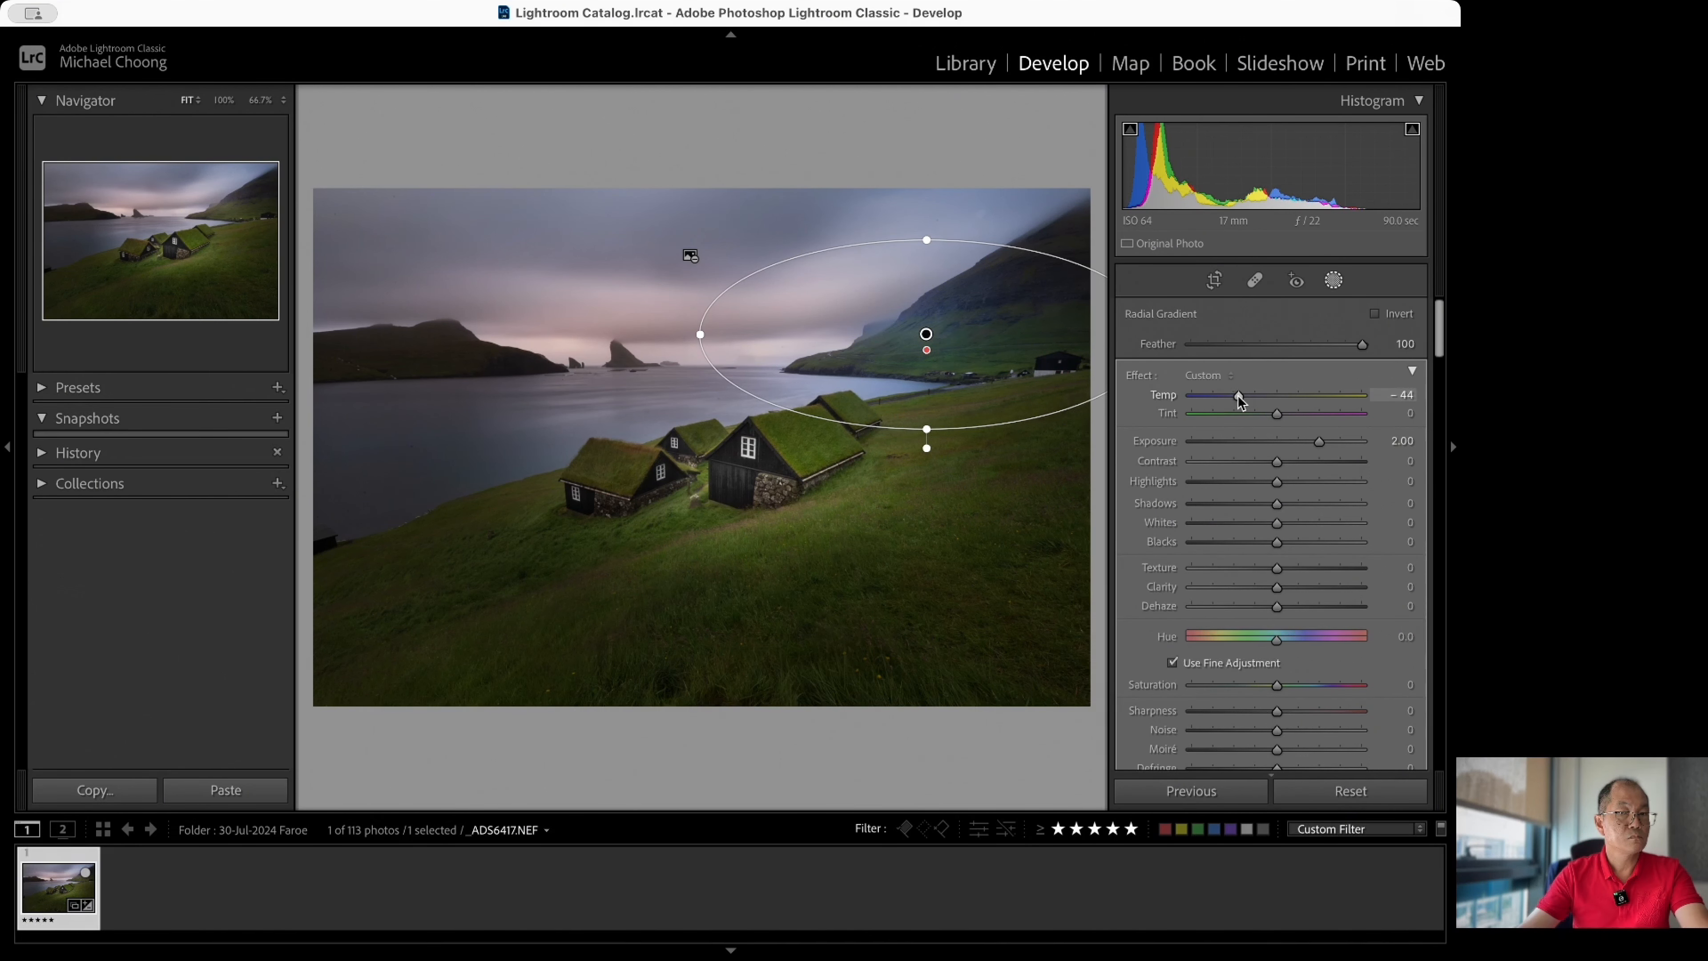
mouse_move(1271, 401)
left_mouse_down()
mouse_move(1289, 397)
mouse_move(1276, 402)
left_mouse_up()
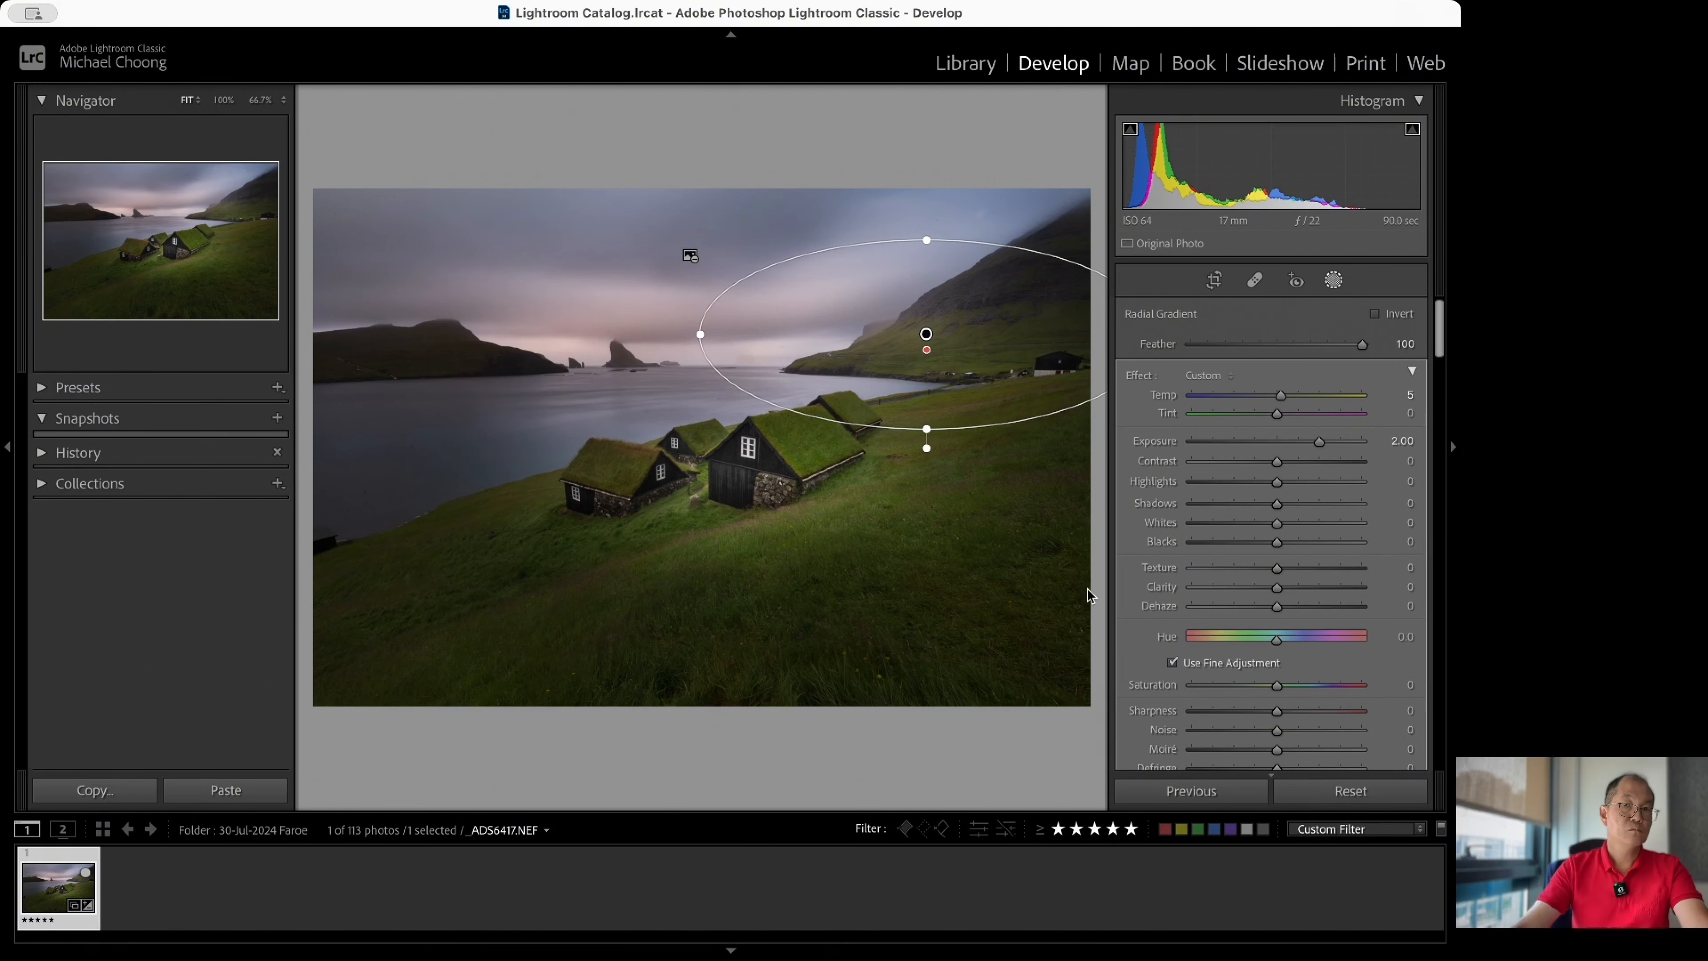
mouse_move(934, 333)
left_mouse_down()
mouse_move(993, 341)
mouse_move(928, 343)
left_mouse_up()
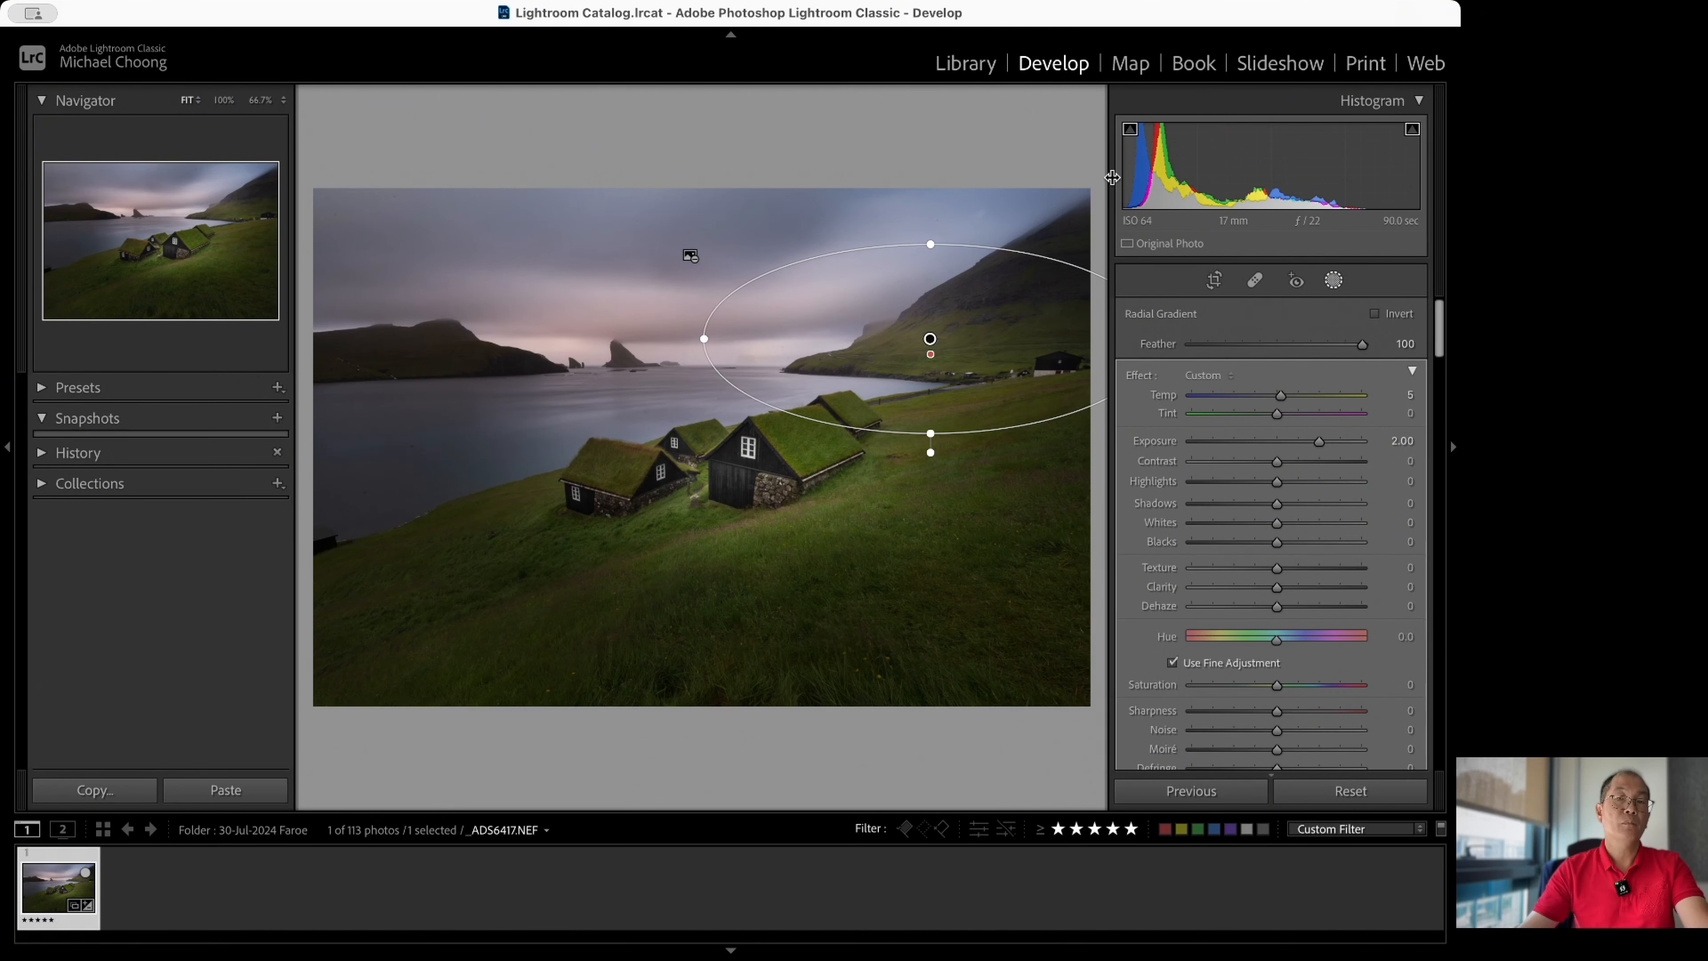
Compare the photo with all four masks switched off and on, and close masking.
key("Delete")
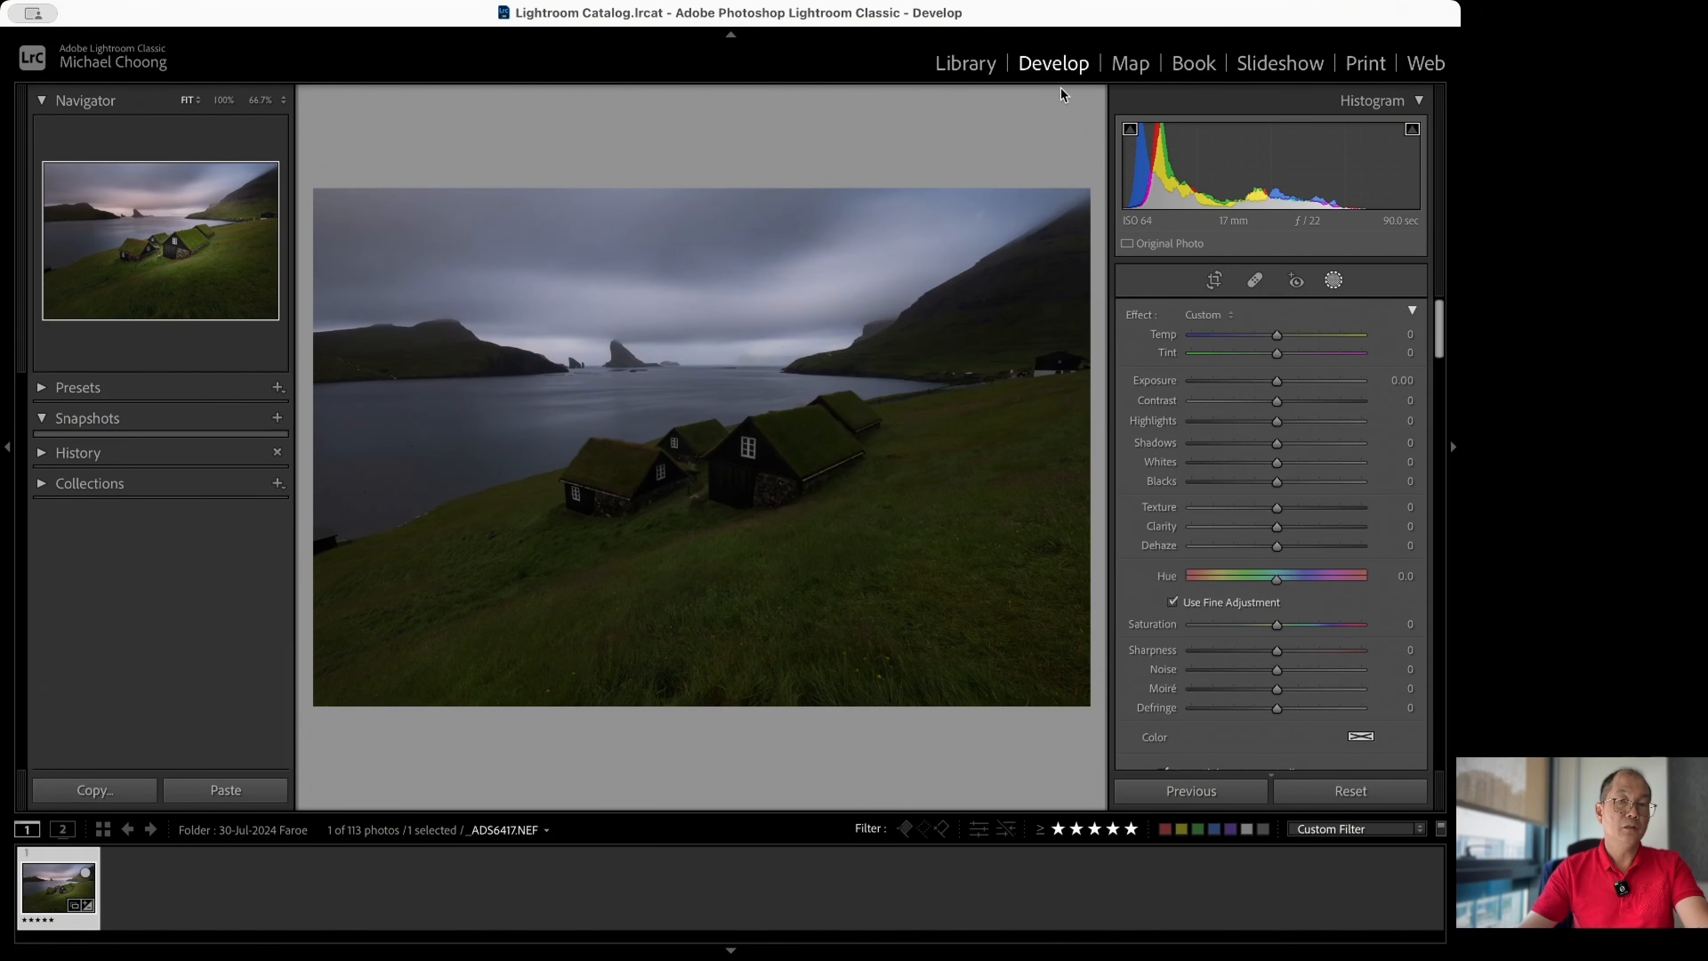
key("super+z")
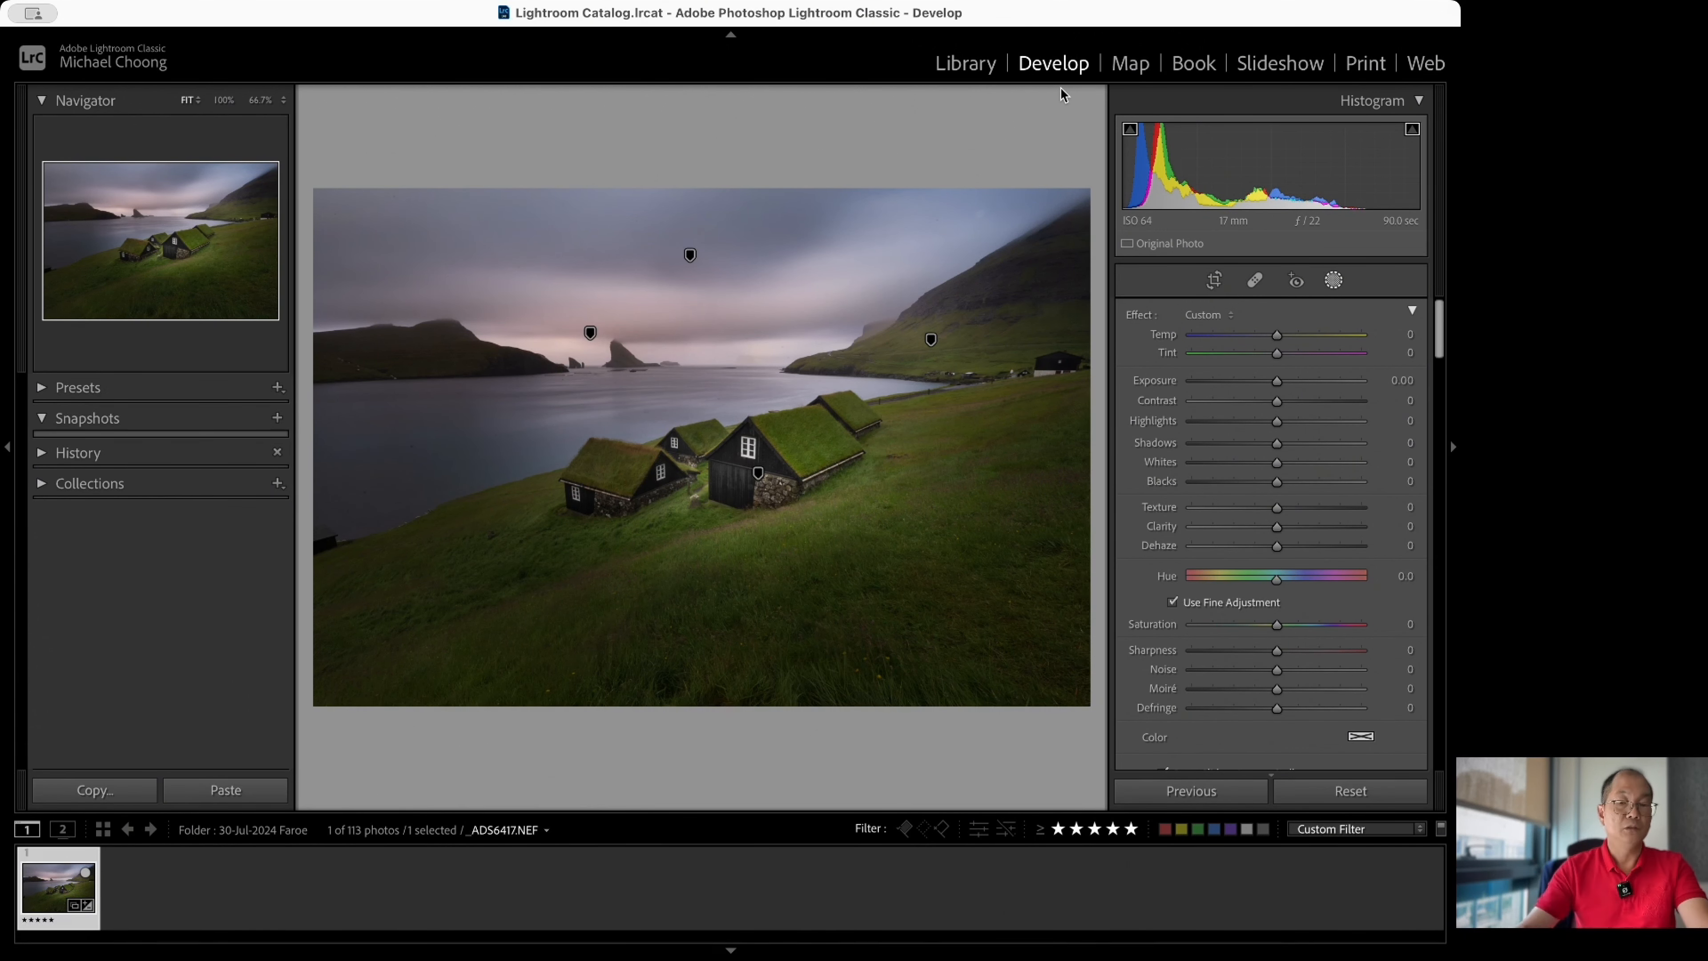
key("shift+w")
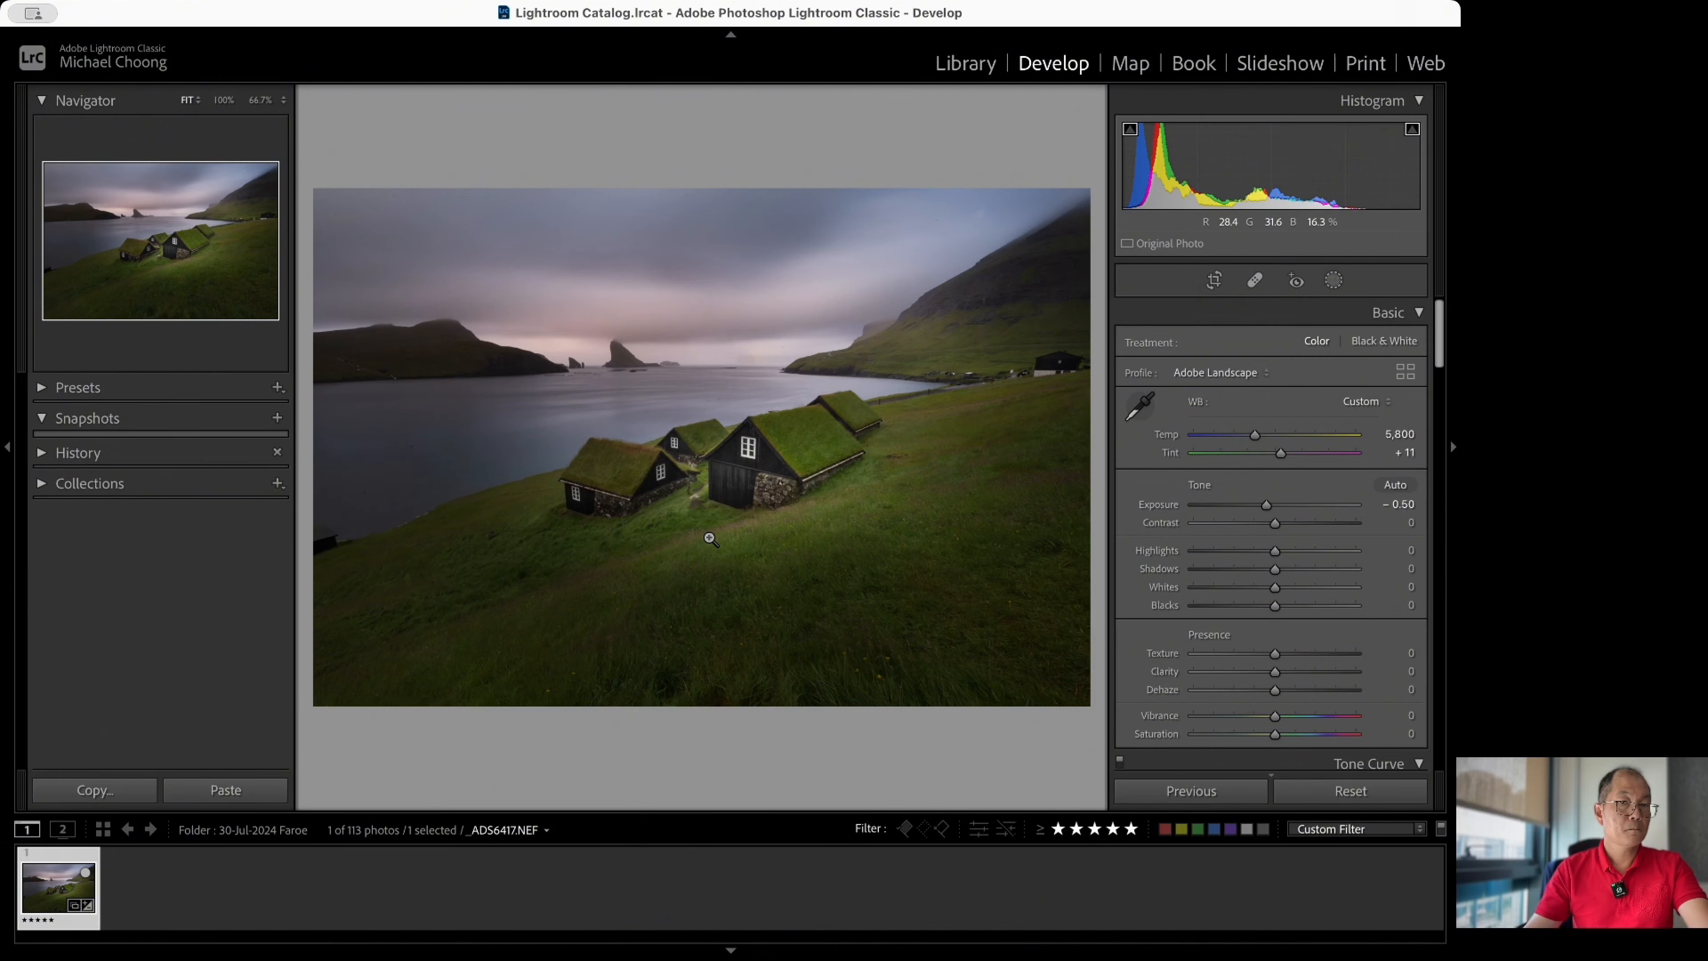
Brighten the photo with the point tone curve, raising input 164 to output 193 and holding the shadows at input 73, output 79.
scroll(1269, 607, "down", 8)
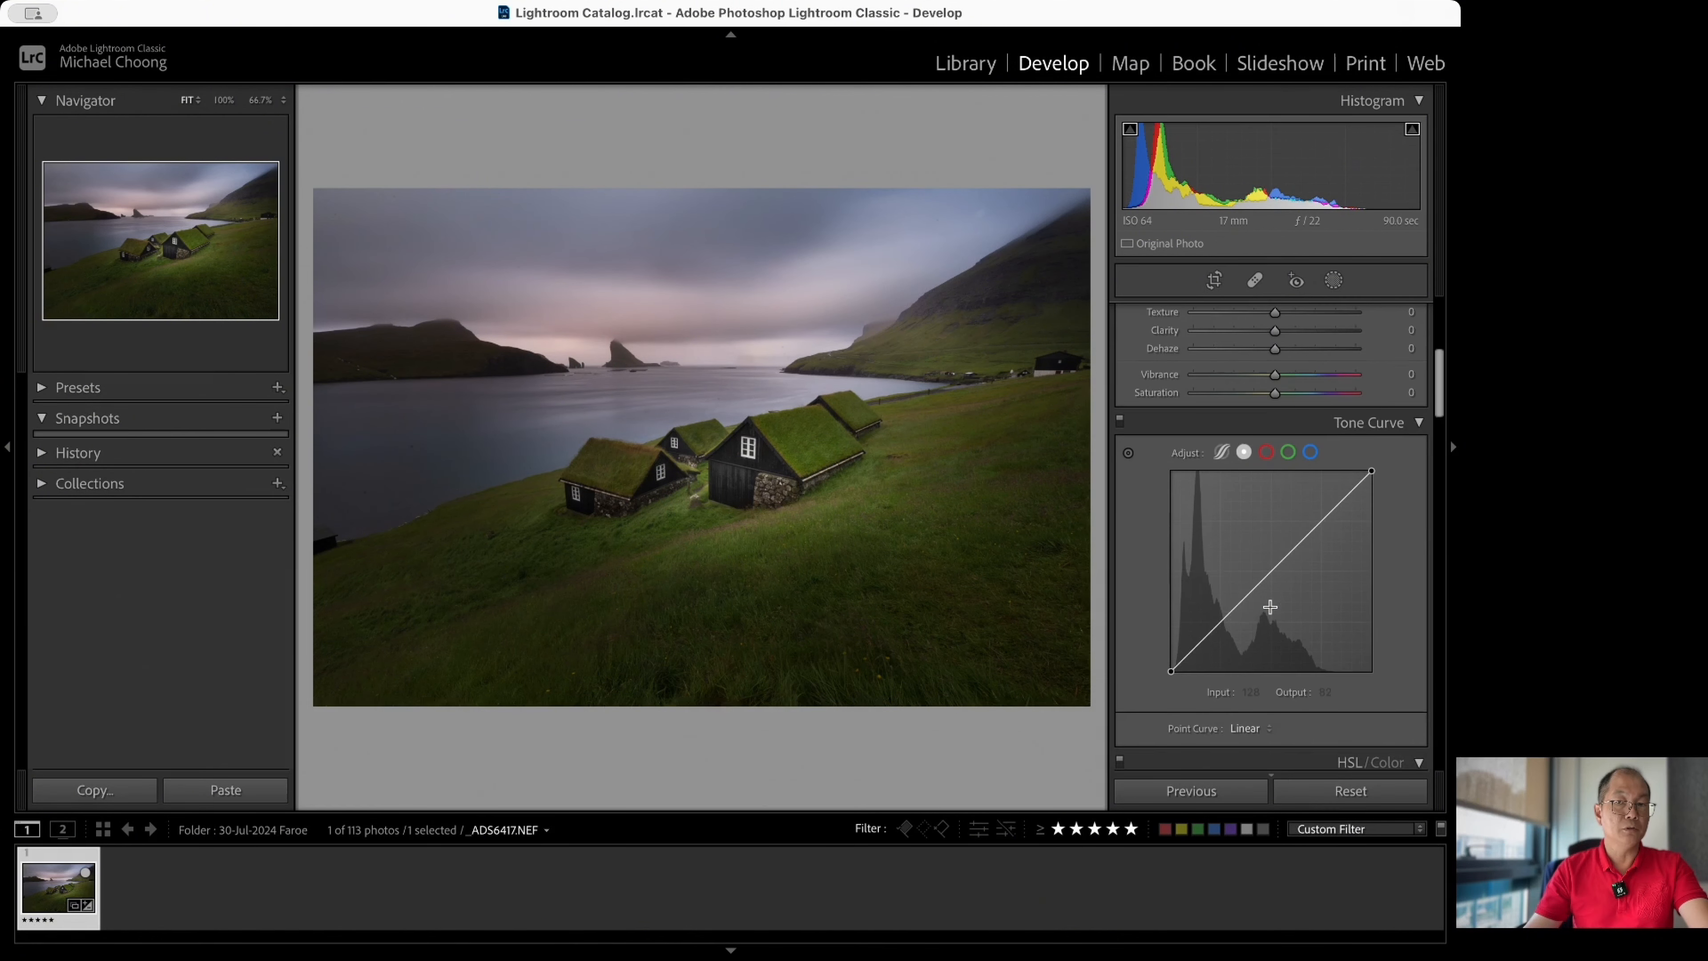
scroll(1270, 607, "up", 8)
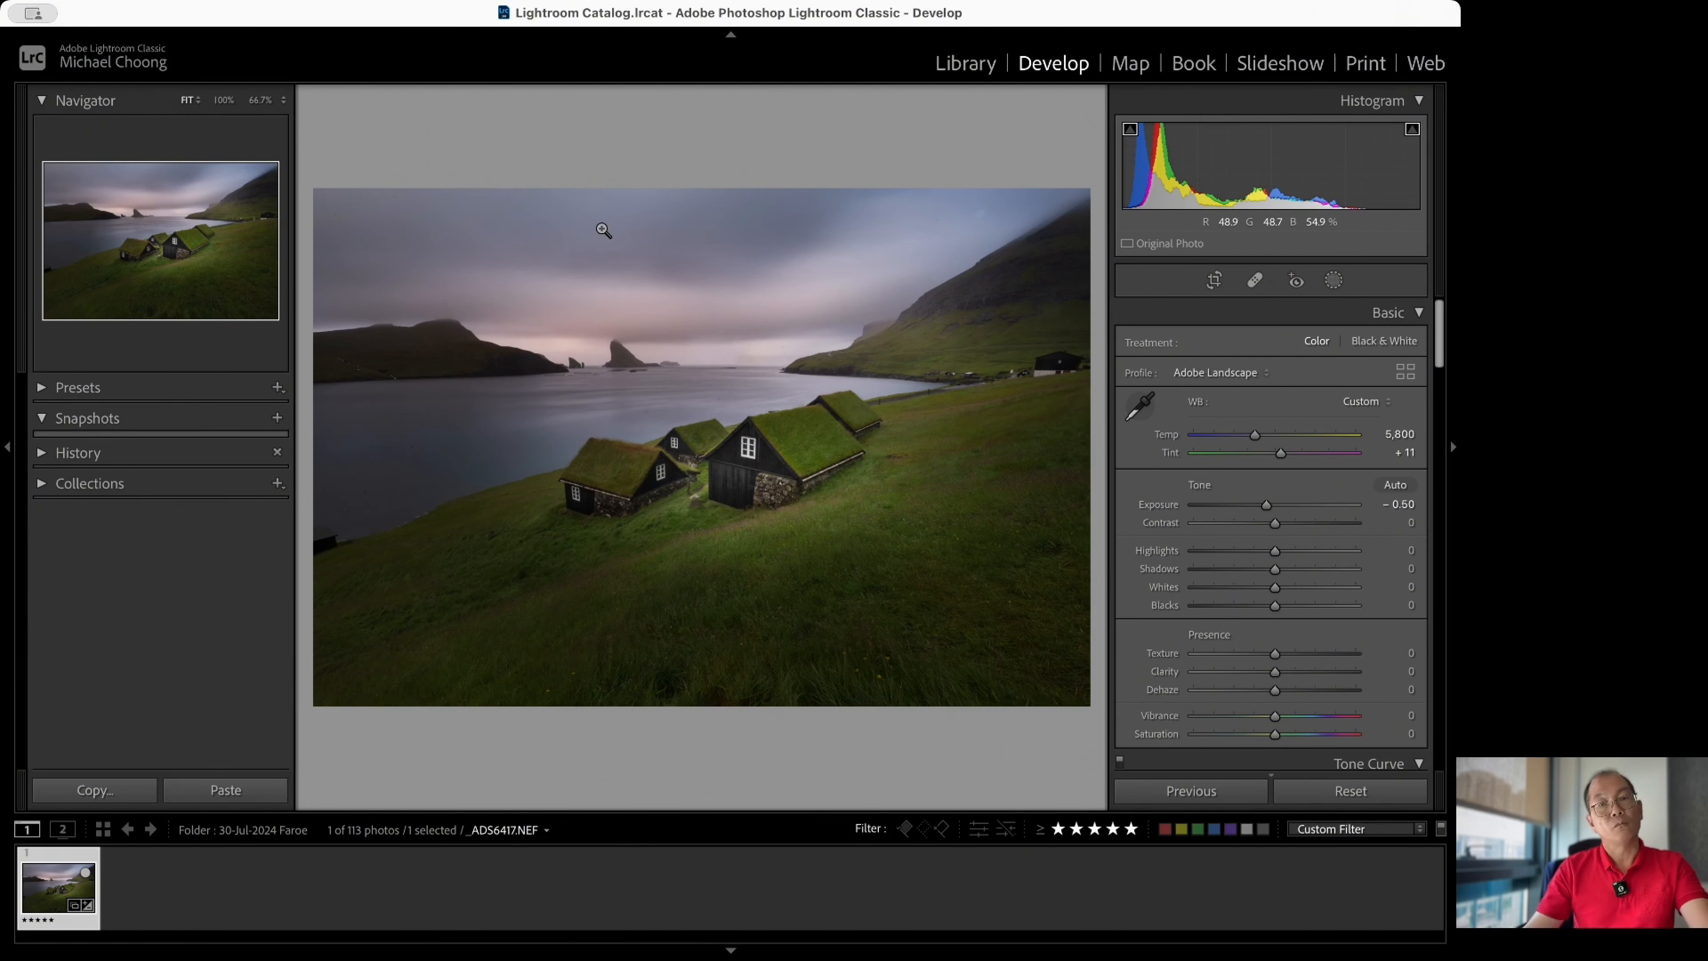
scroll(1267, 535, "down", 6)
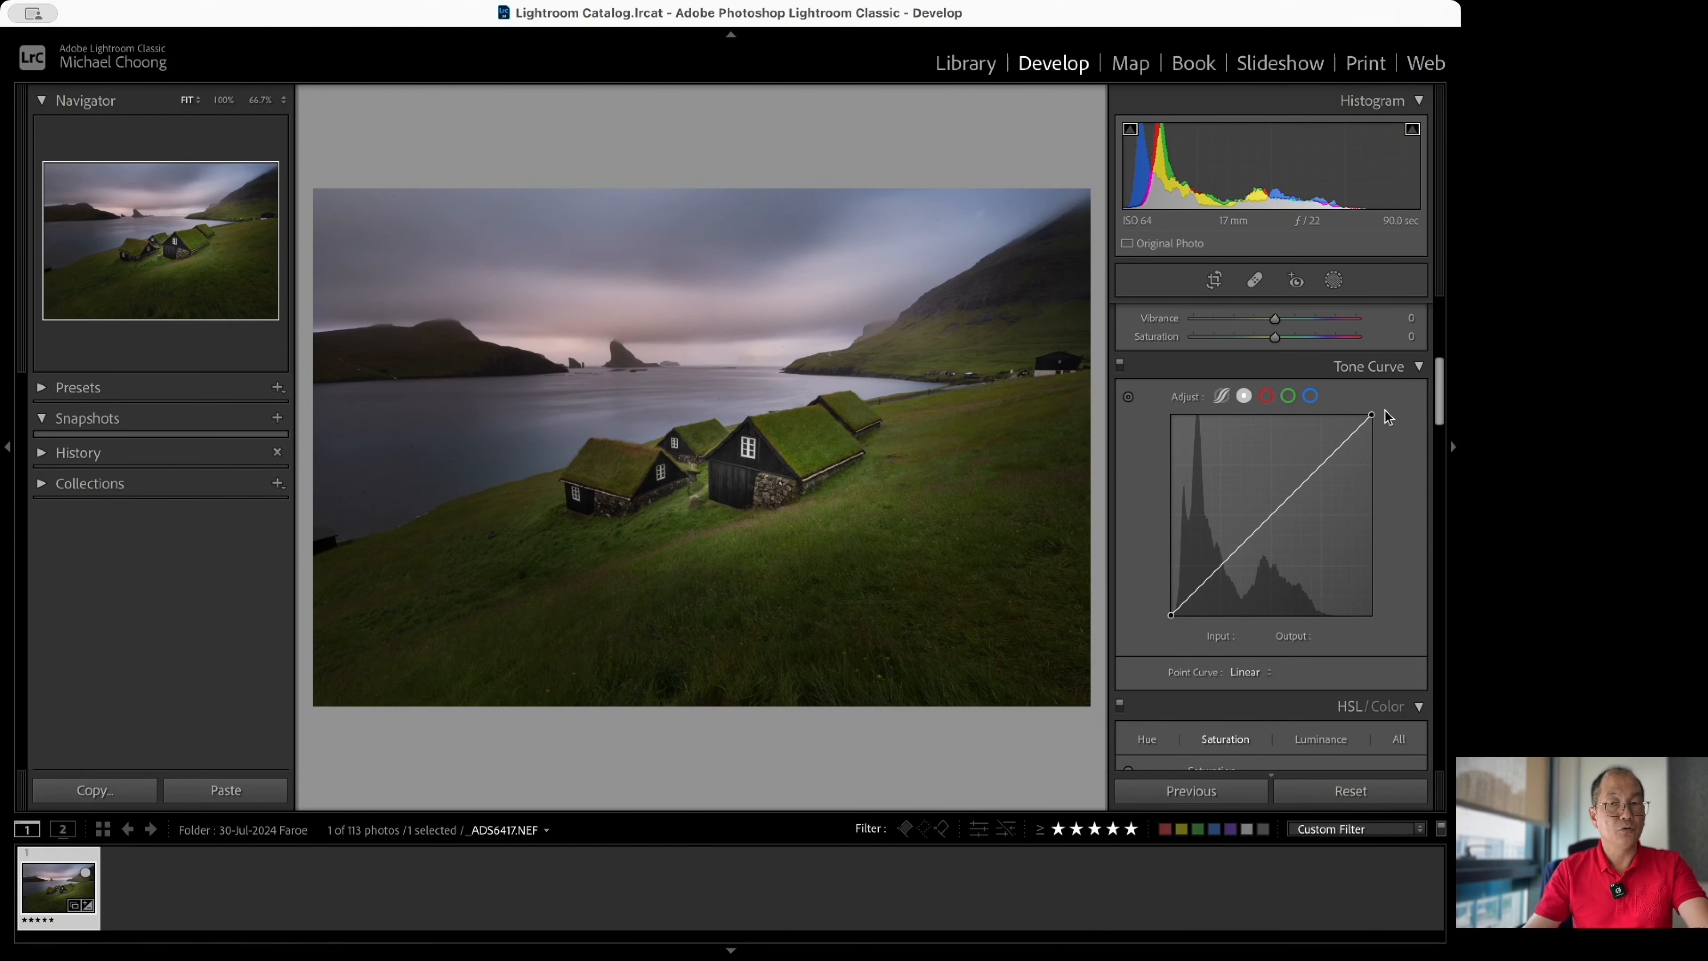
left_click_drag(1308, 475, 1300, 465)
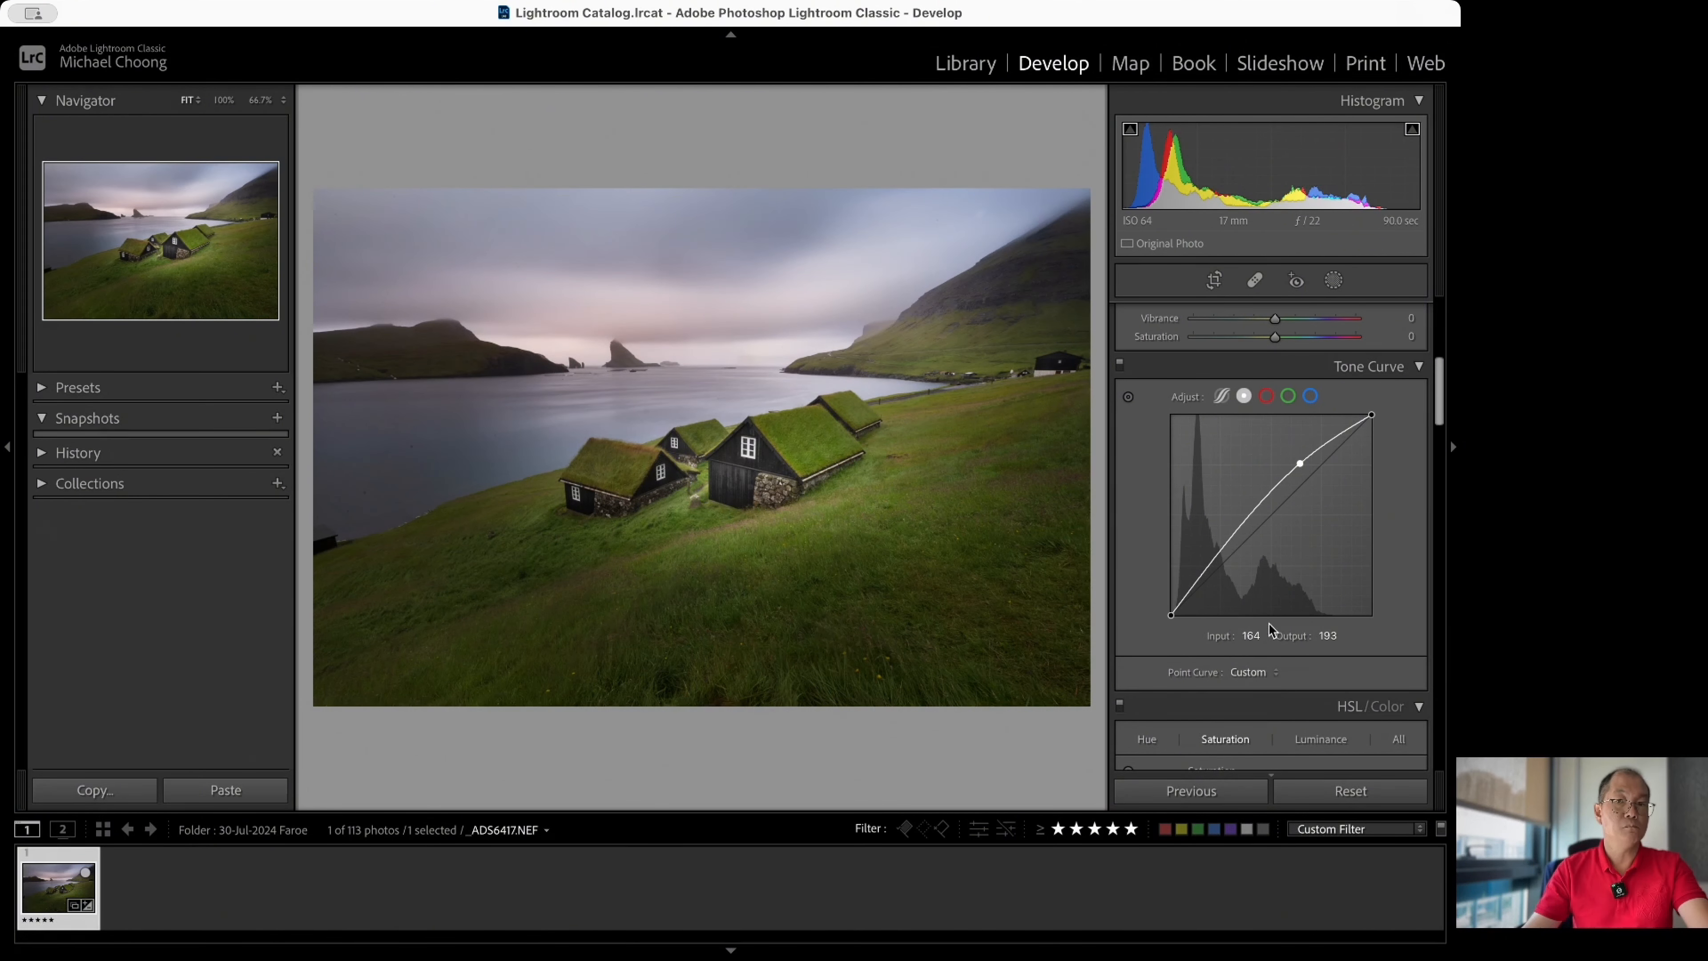
left_click_drag(1222, 550, 1227, 552)
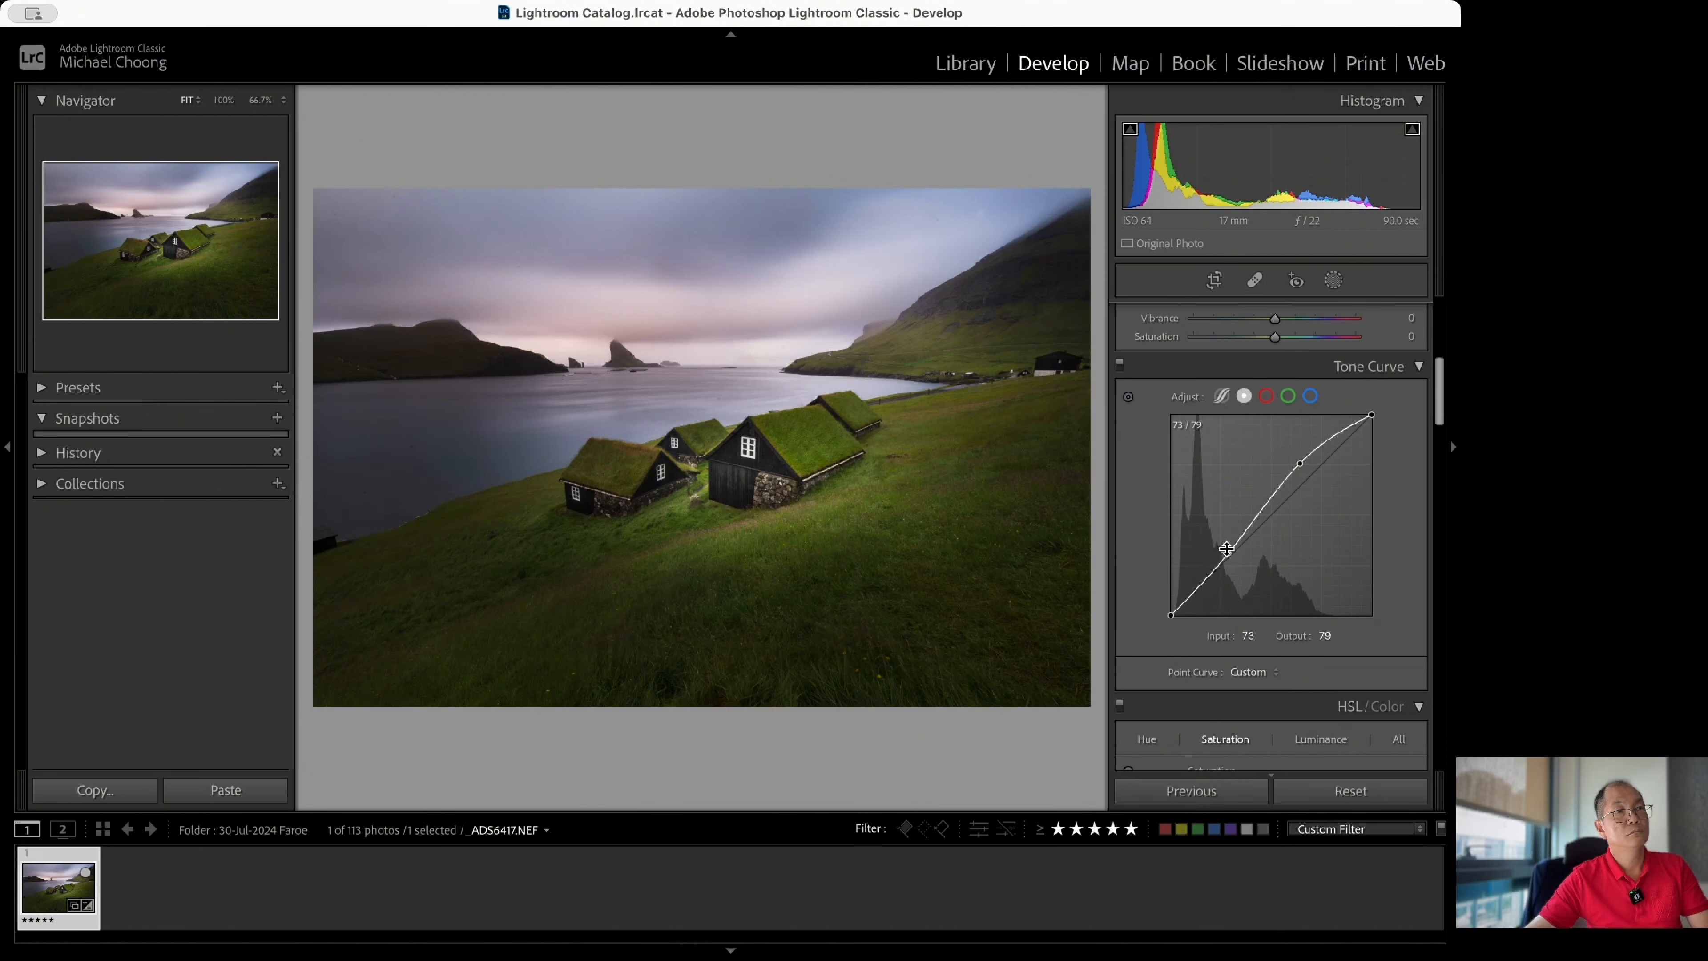
scroll(1307, 577, "down", 10)
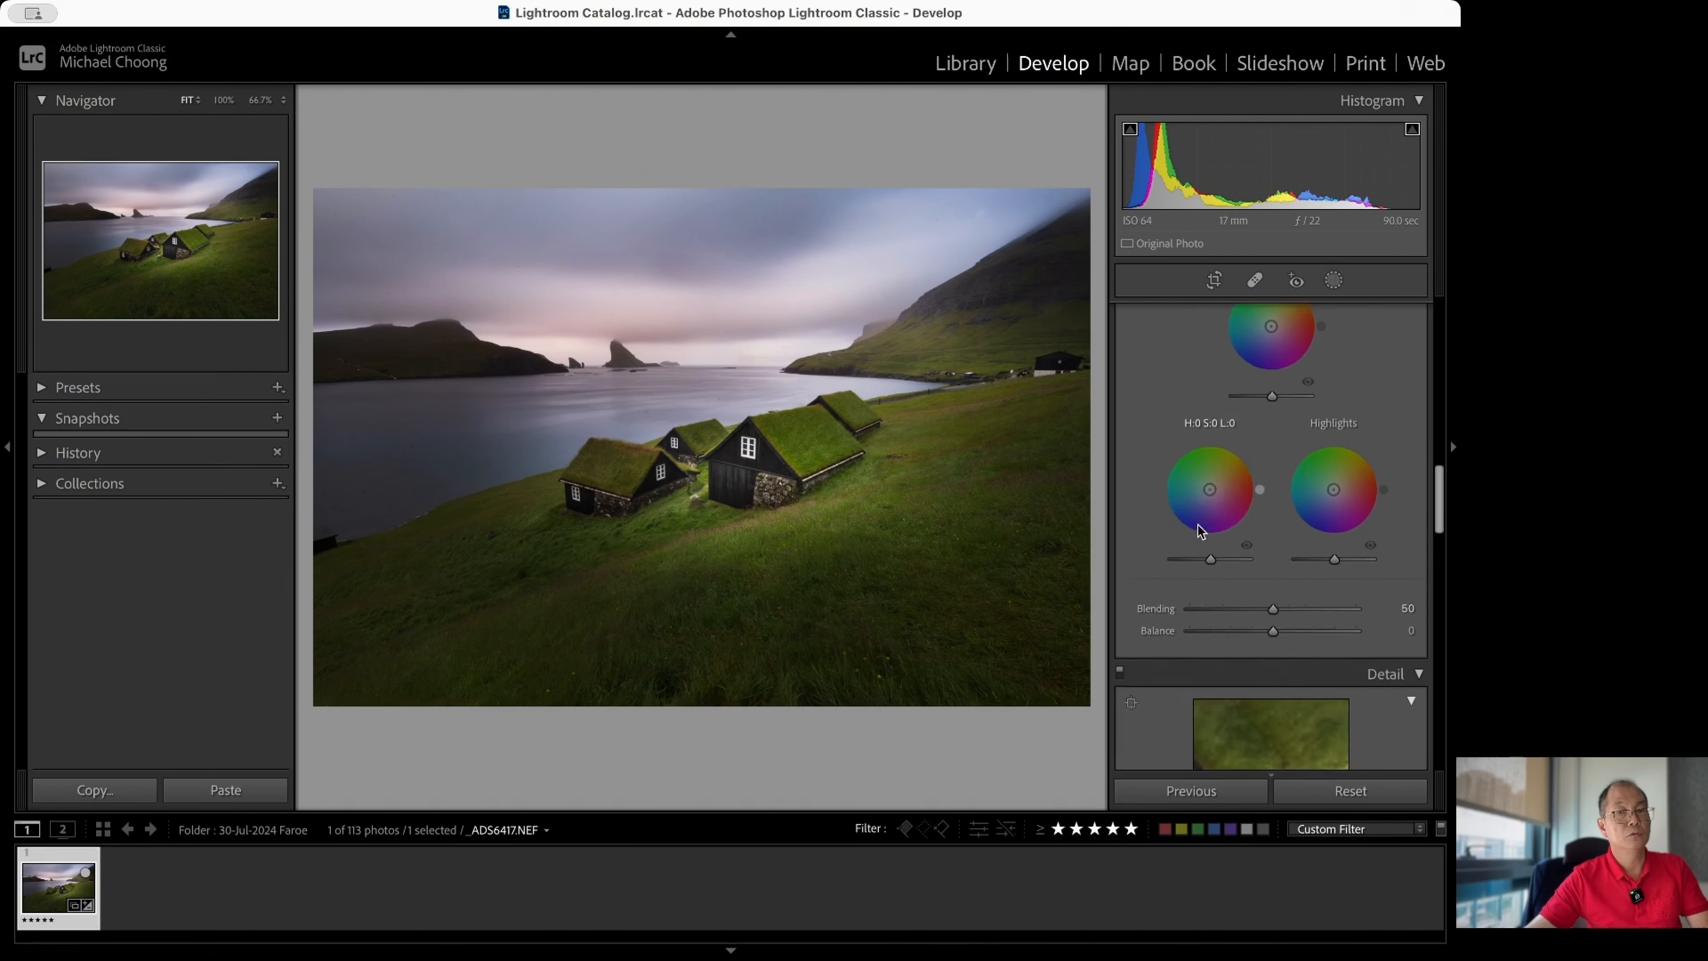
Collapse the histogram to give the develop adjustments more room.
scroll(1271, 572, "up", 12)
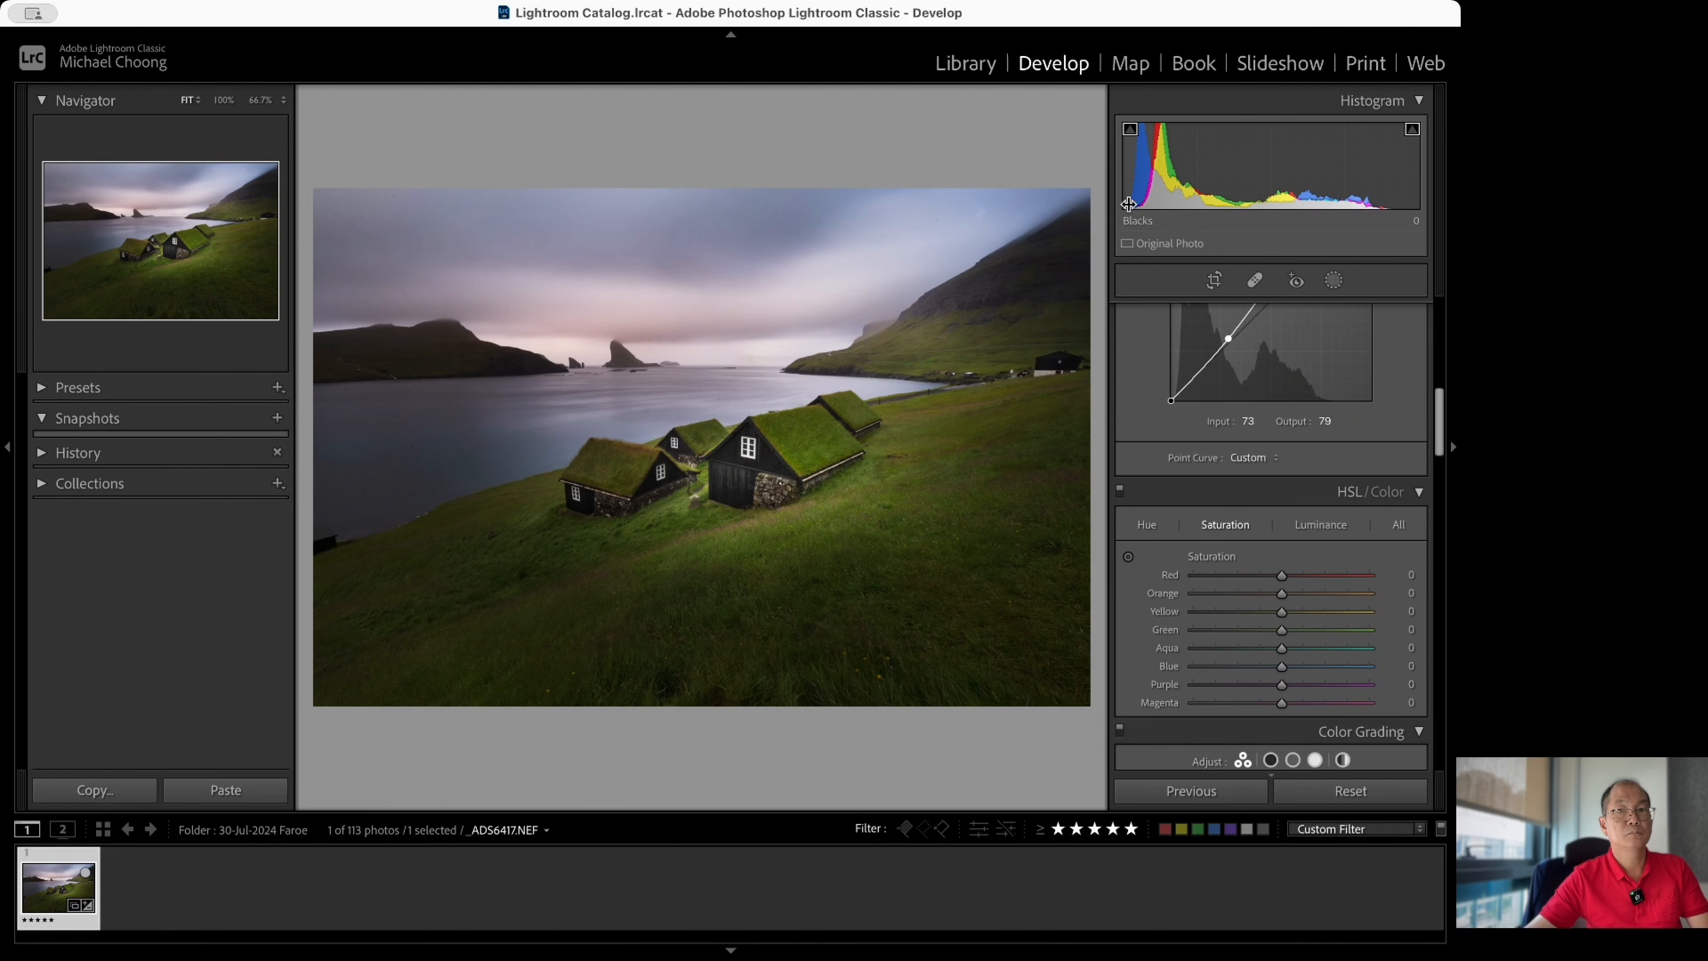
left_click(1136, 102)
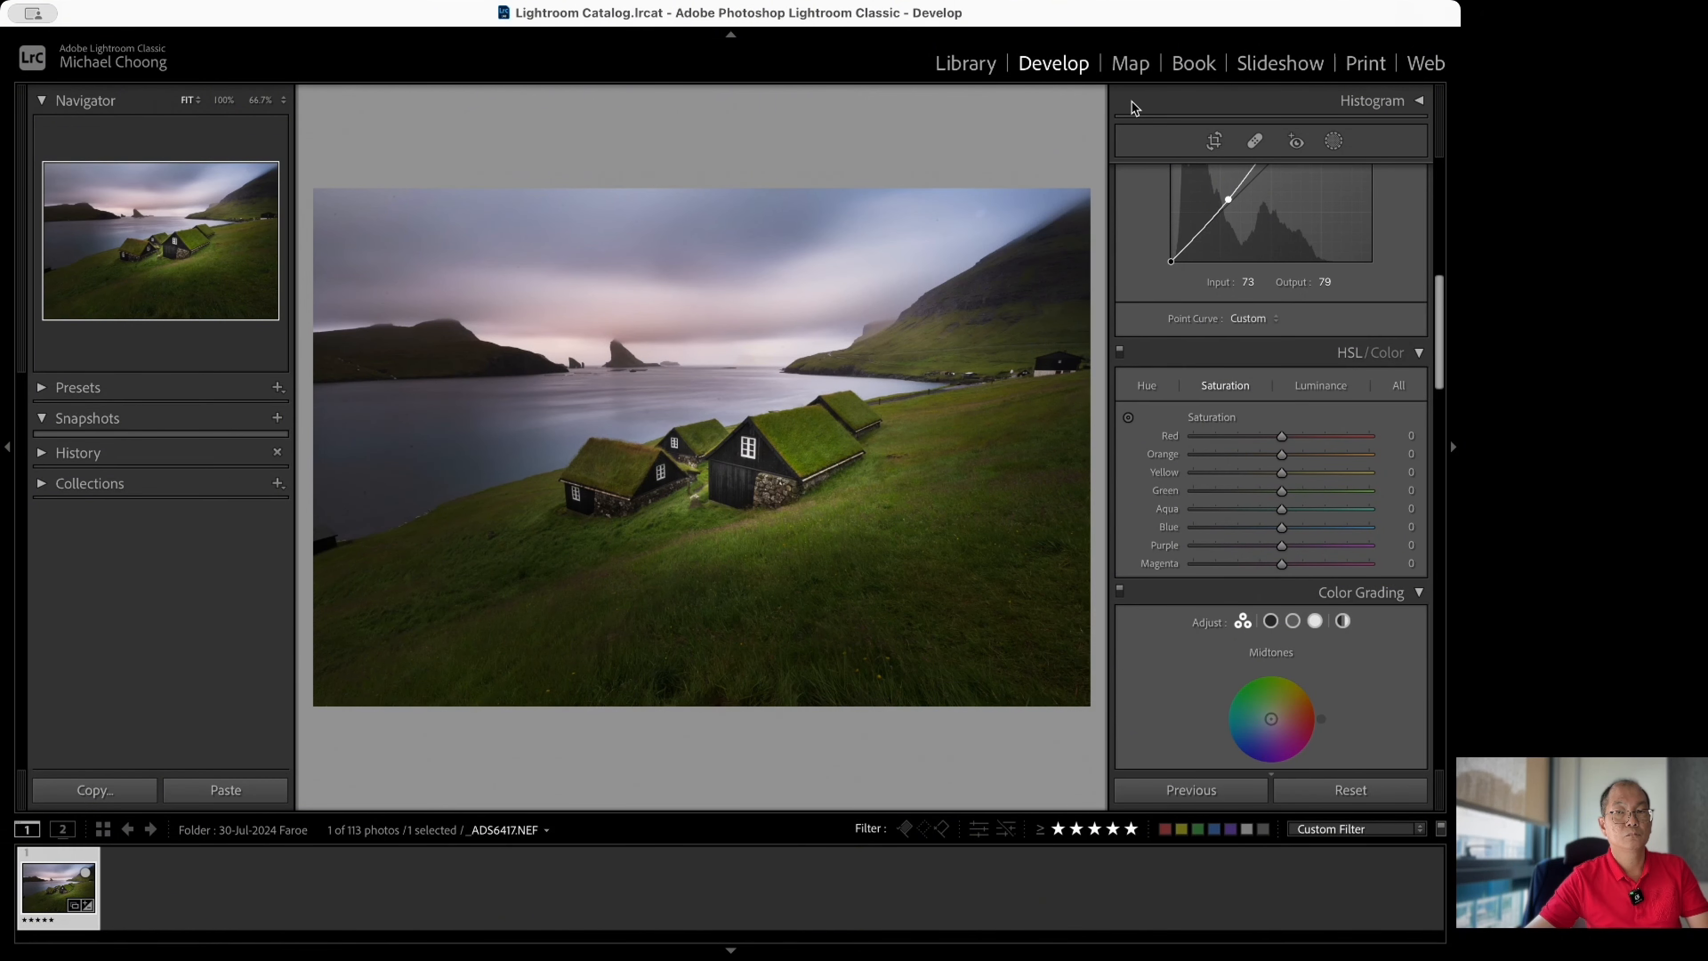
scroll(1167, 350, "up", 10)
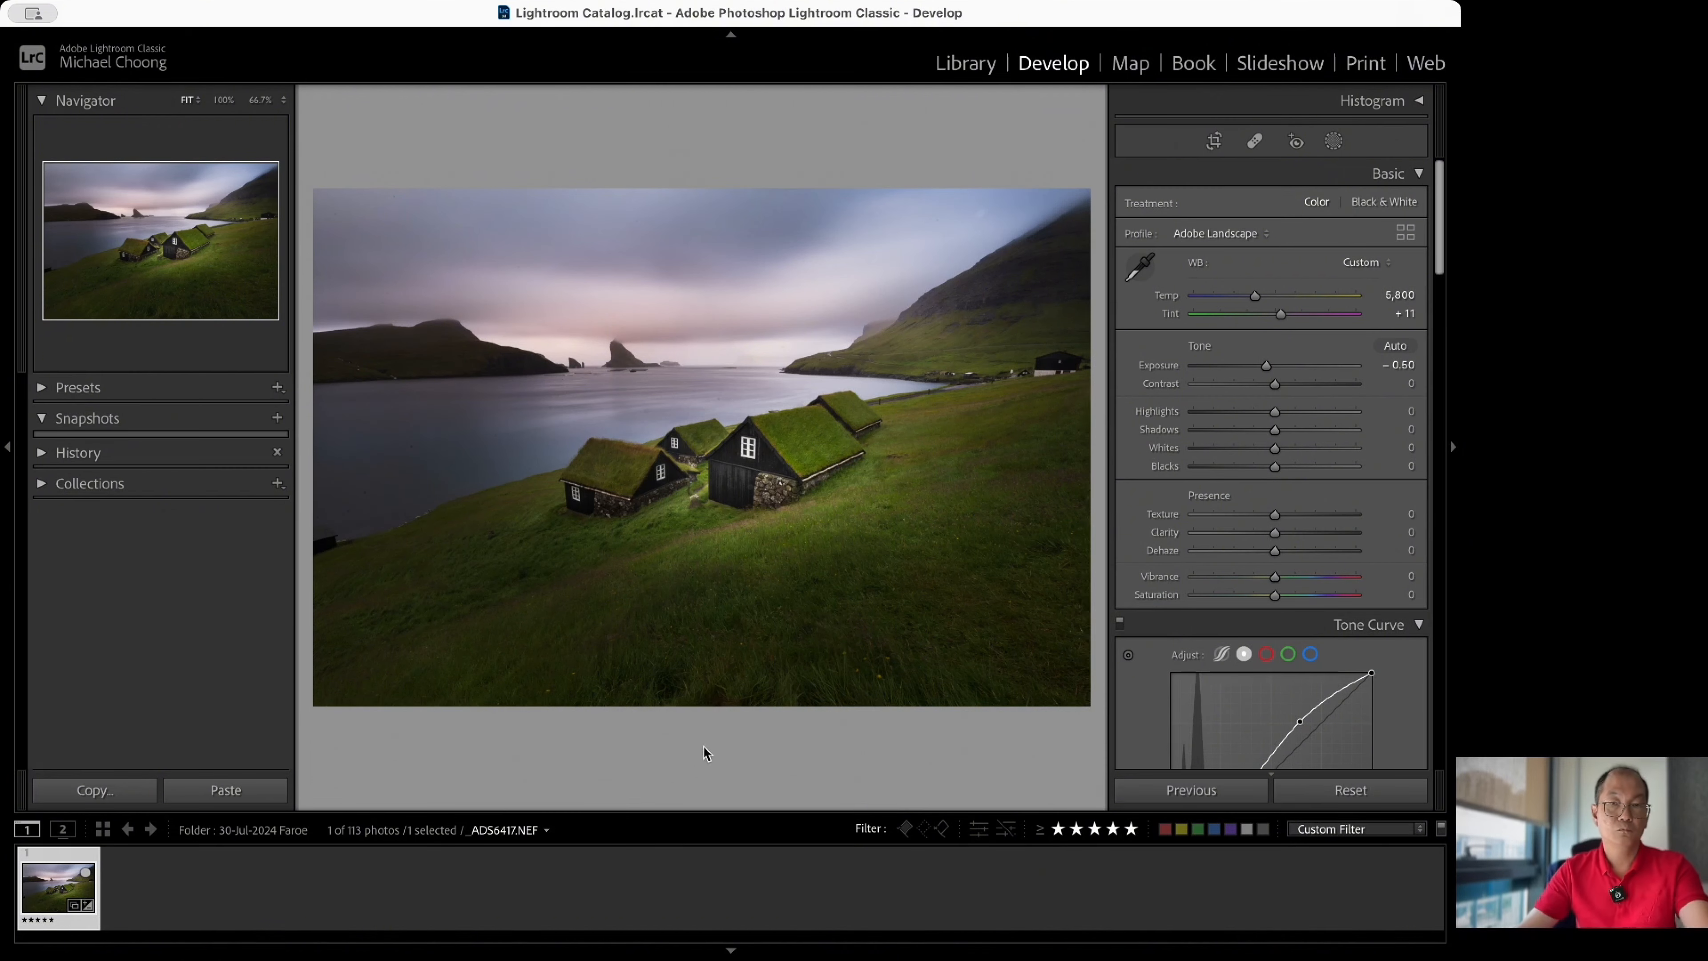
Color-grade the midtones with a blue hue at saturation 23, trying hues between cyan and violet along the way.
scroll(1254, 587, "down", 10)
scroll(1242, 592, "down", 3)
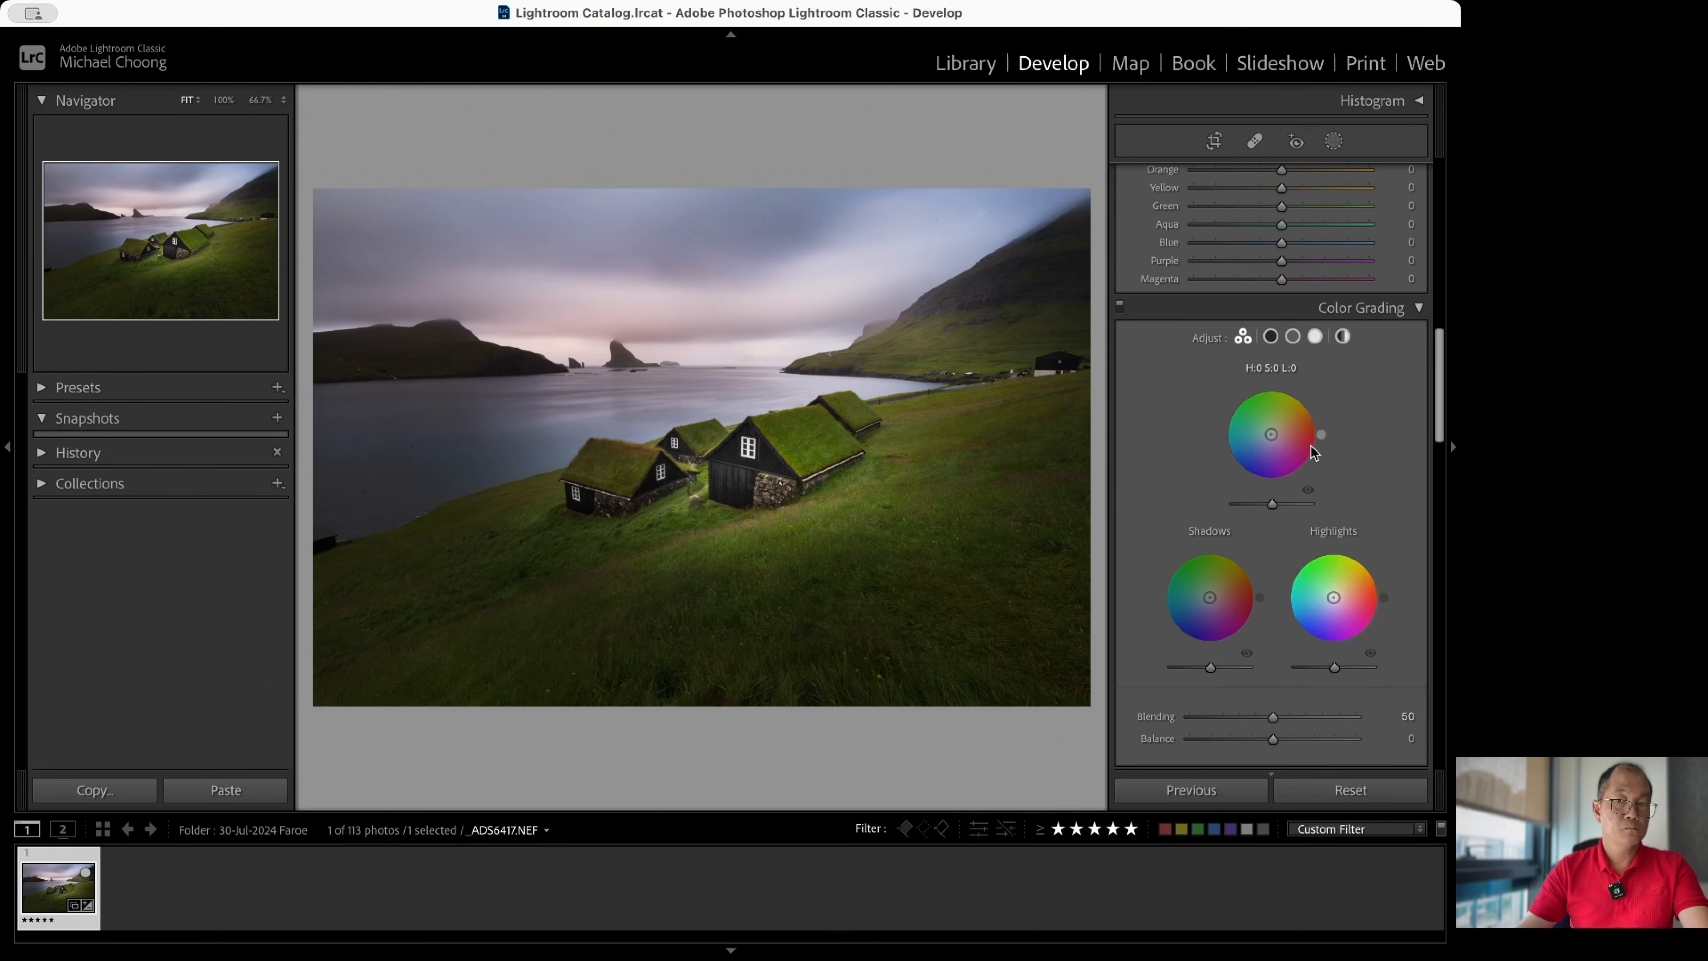
scroll(1278, 397, "down", 1)
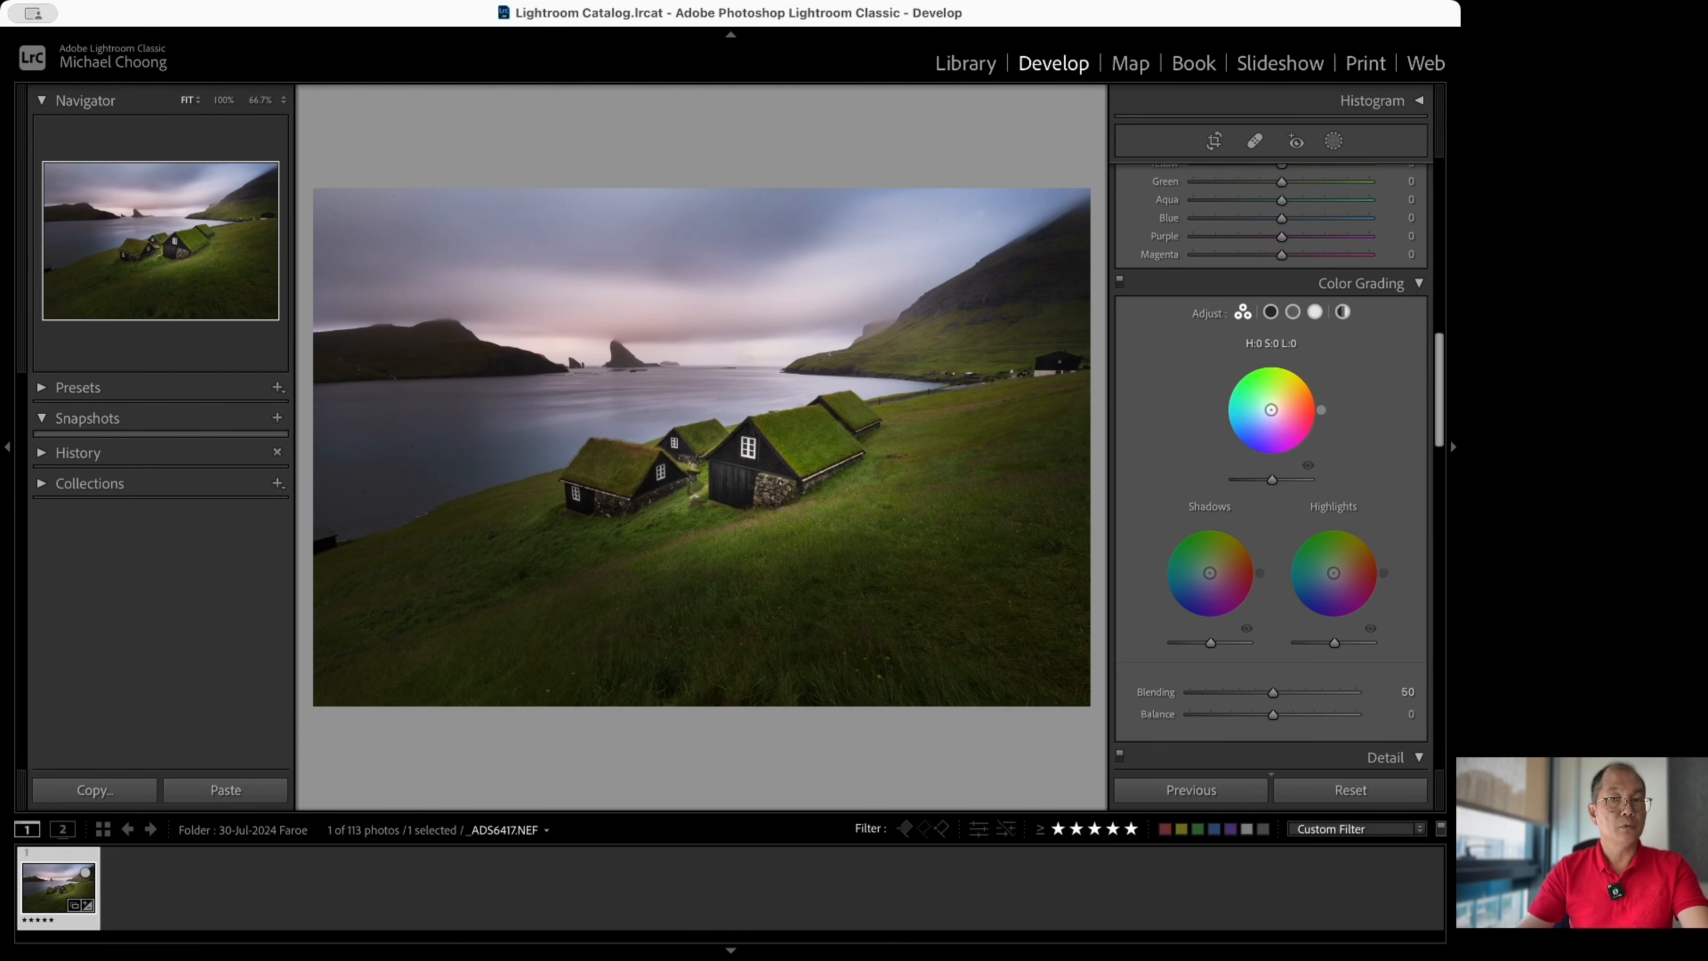
left_click_drag(1271, 409, 1314, 435)
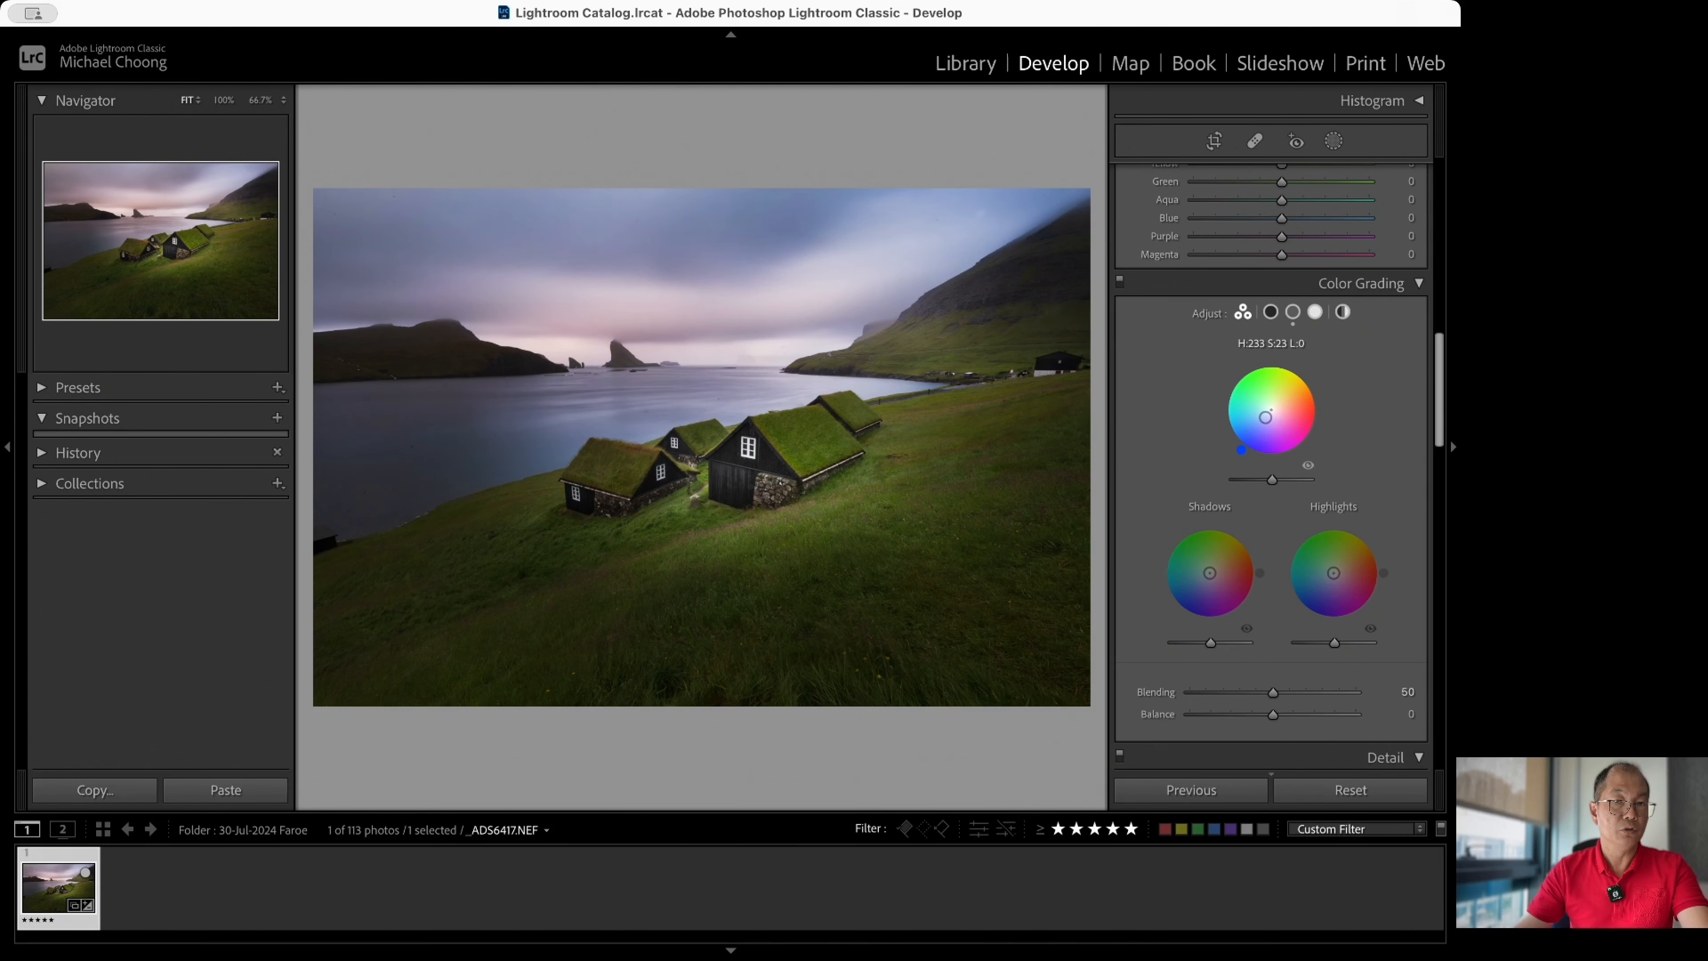
left_click_drag(1221, 404, 1267, 461)
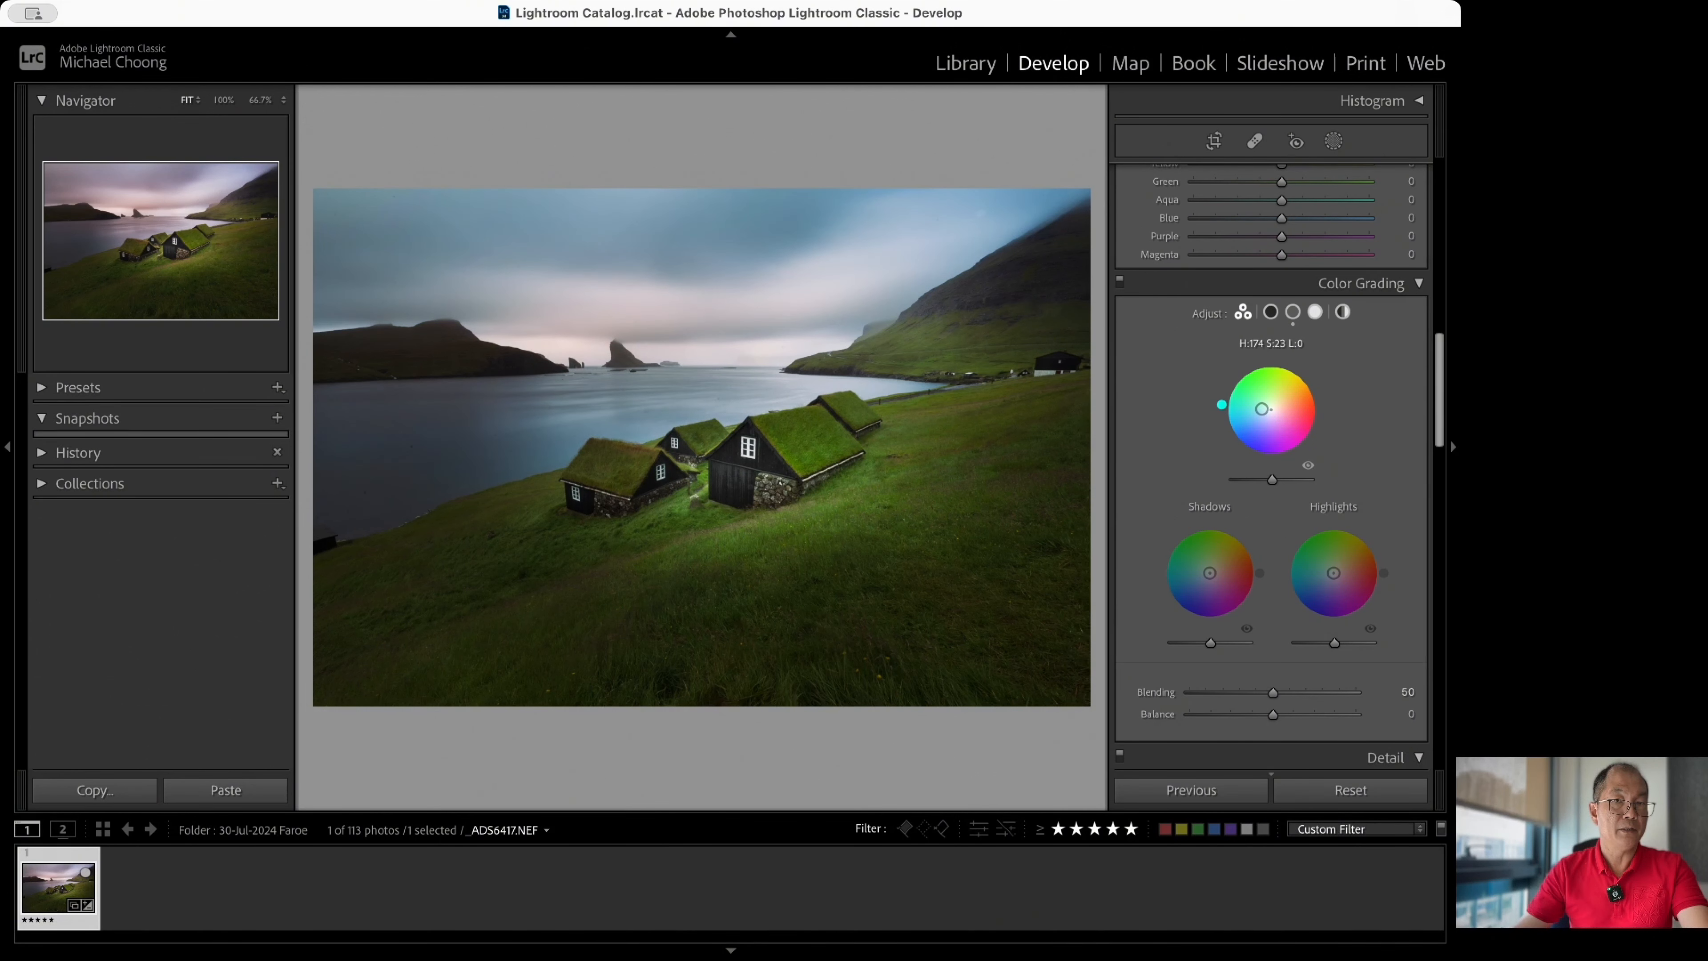
left_click_drag(1244, 452, 1228, 434)
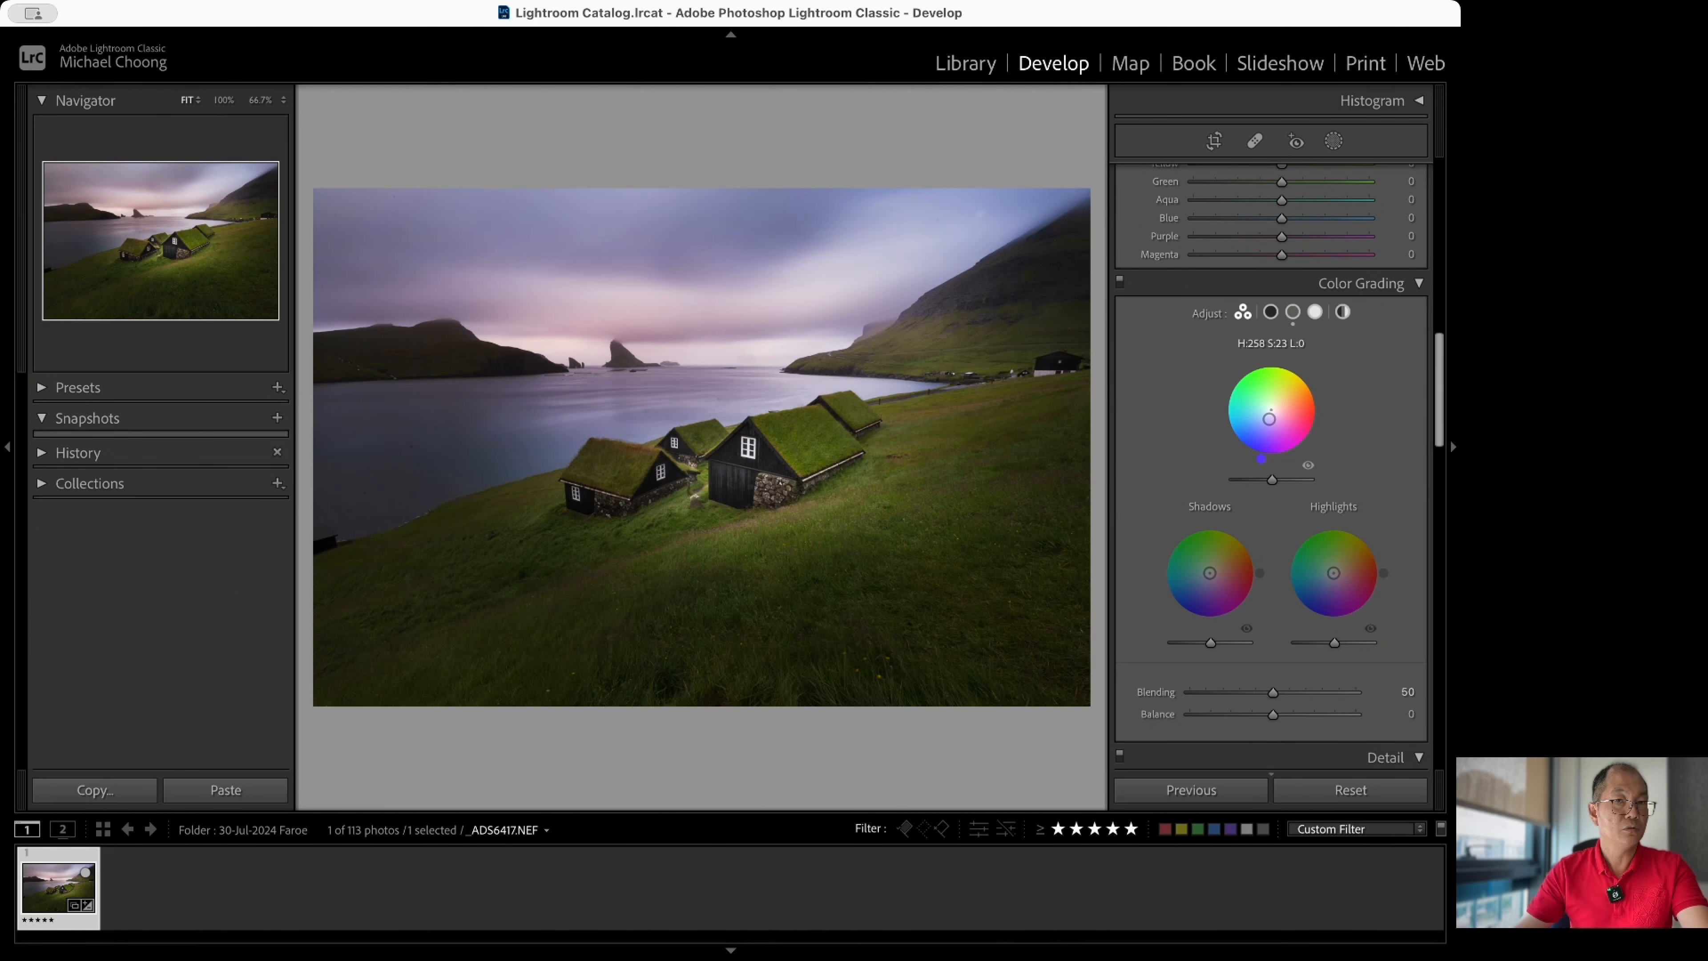
left_click_drag(1225, 430, 1223, 424)
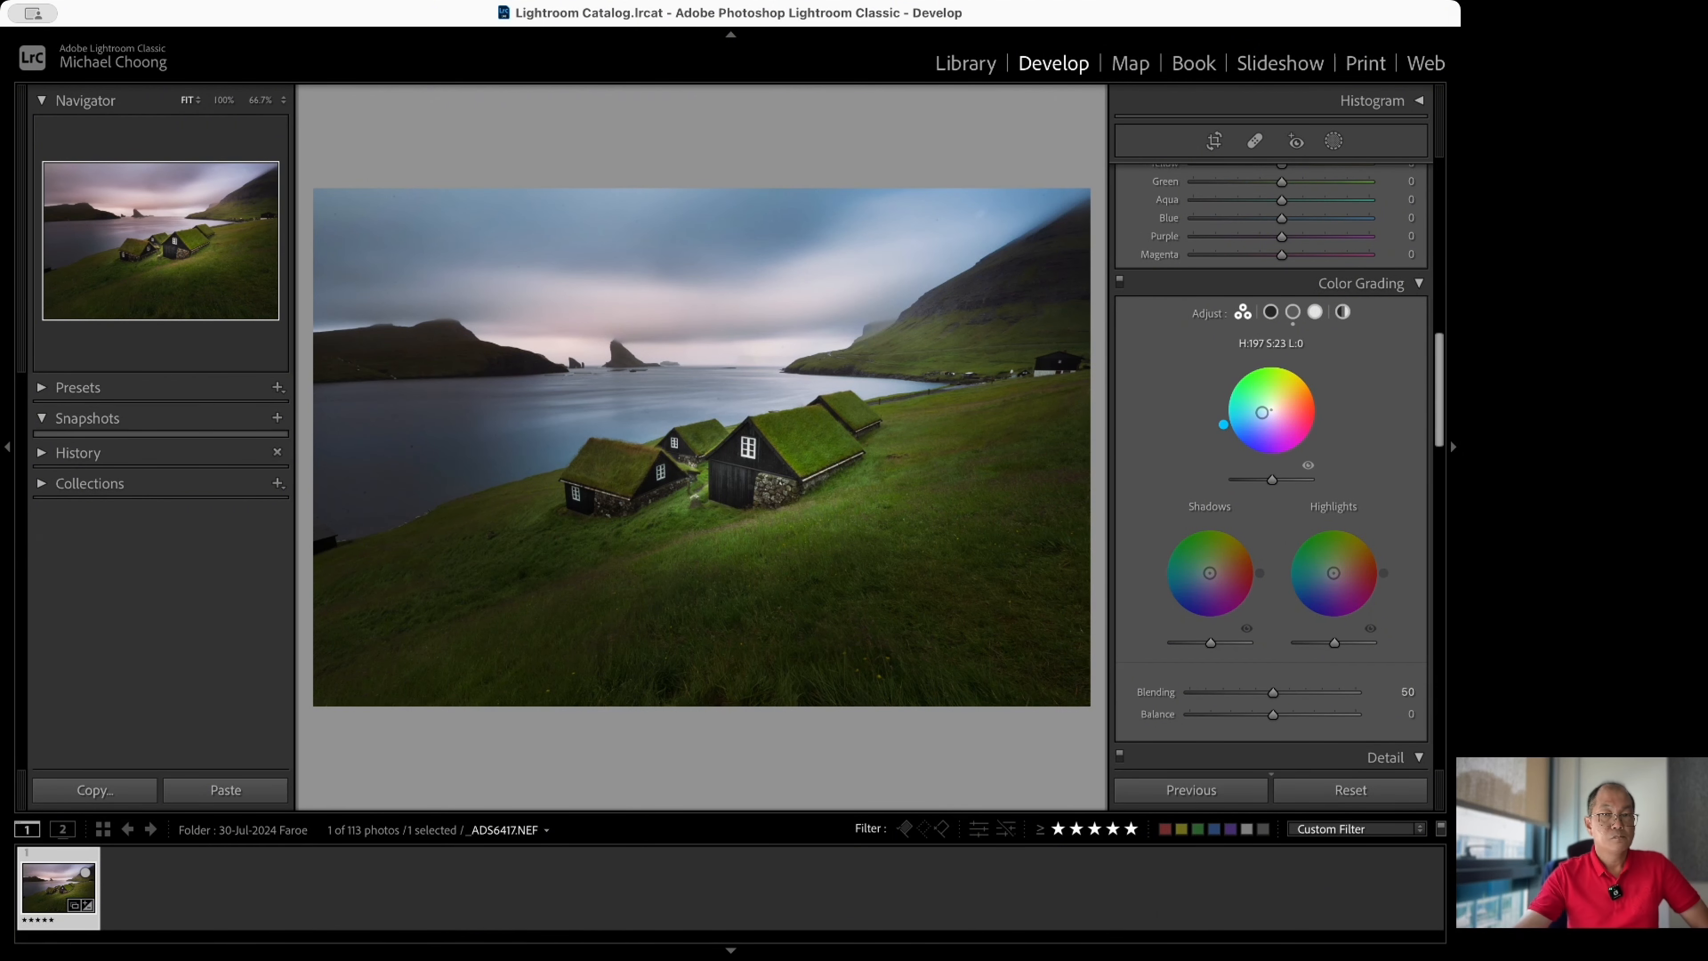
left_click_drag(1224, 425, 1234, 442)
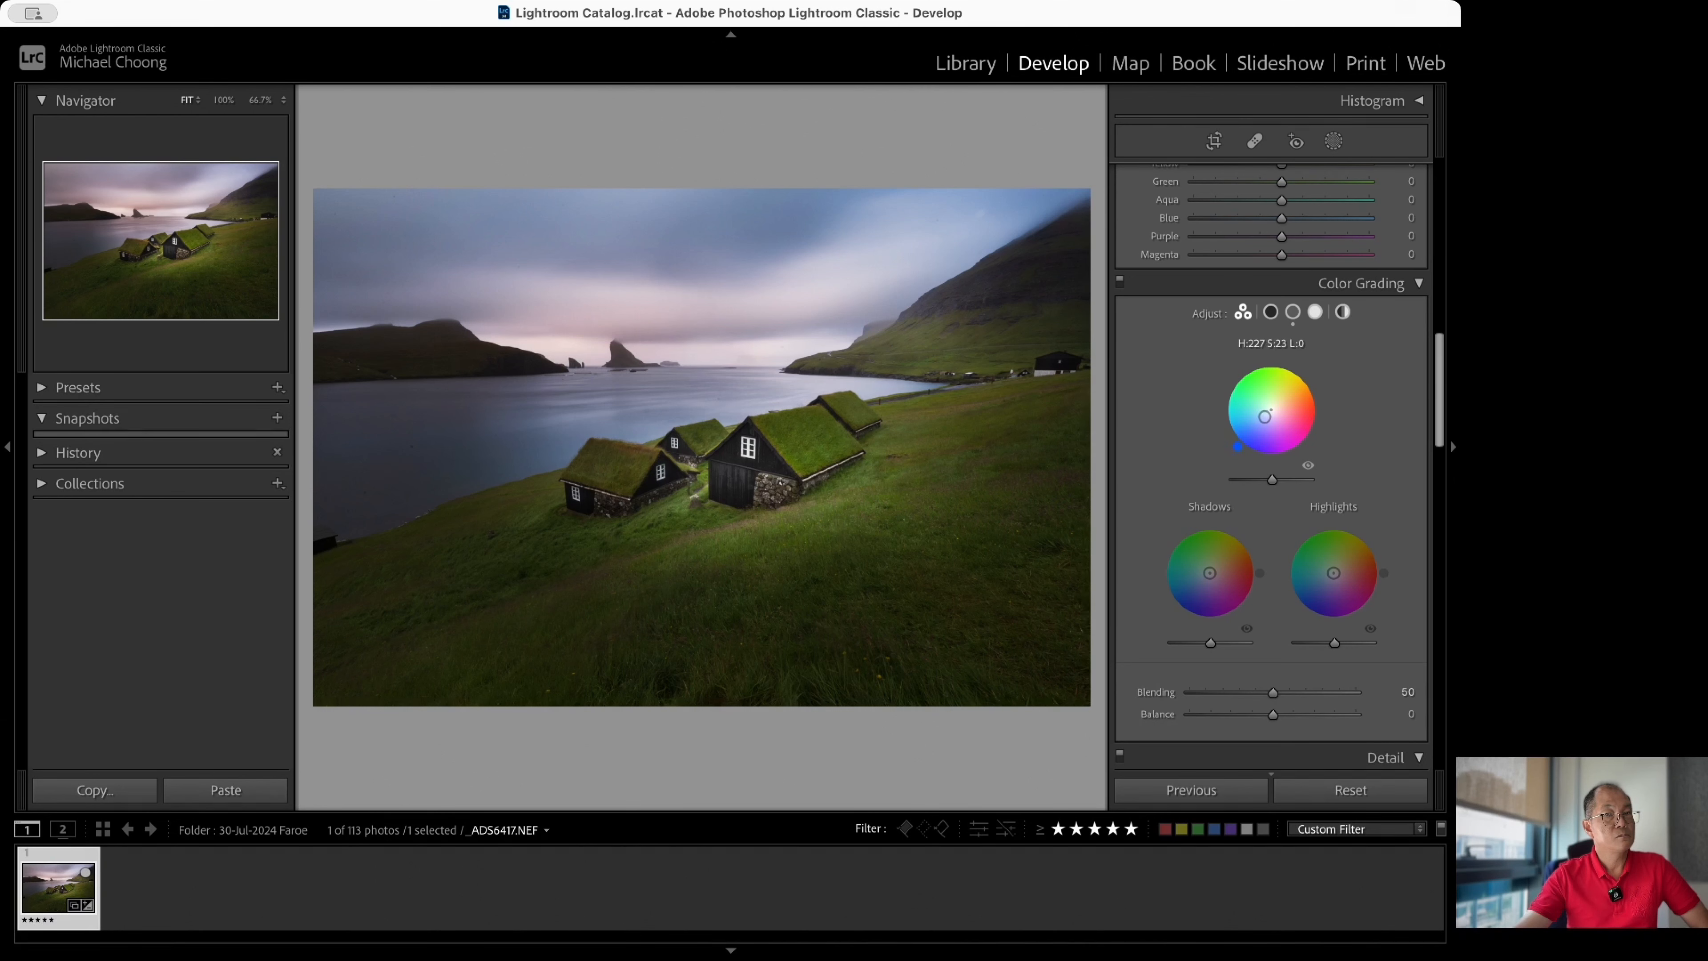
left_click_drag(1266, 460, 1233, 441)
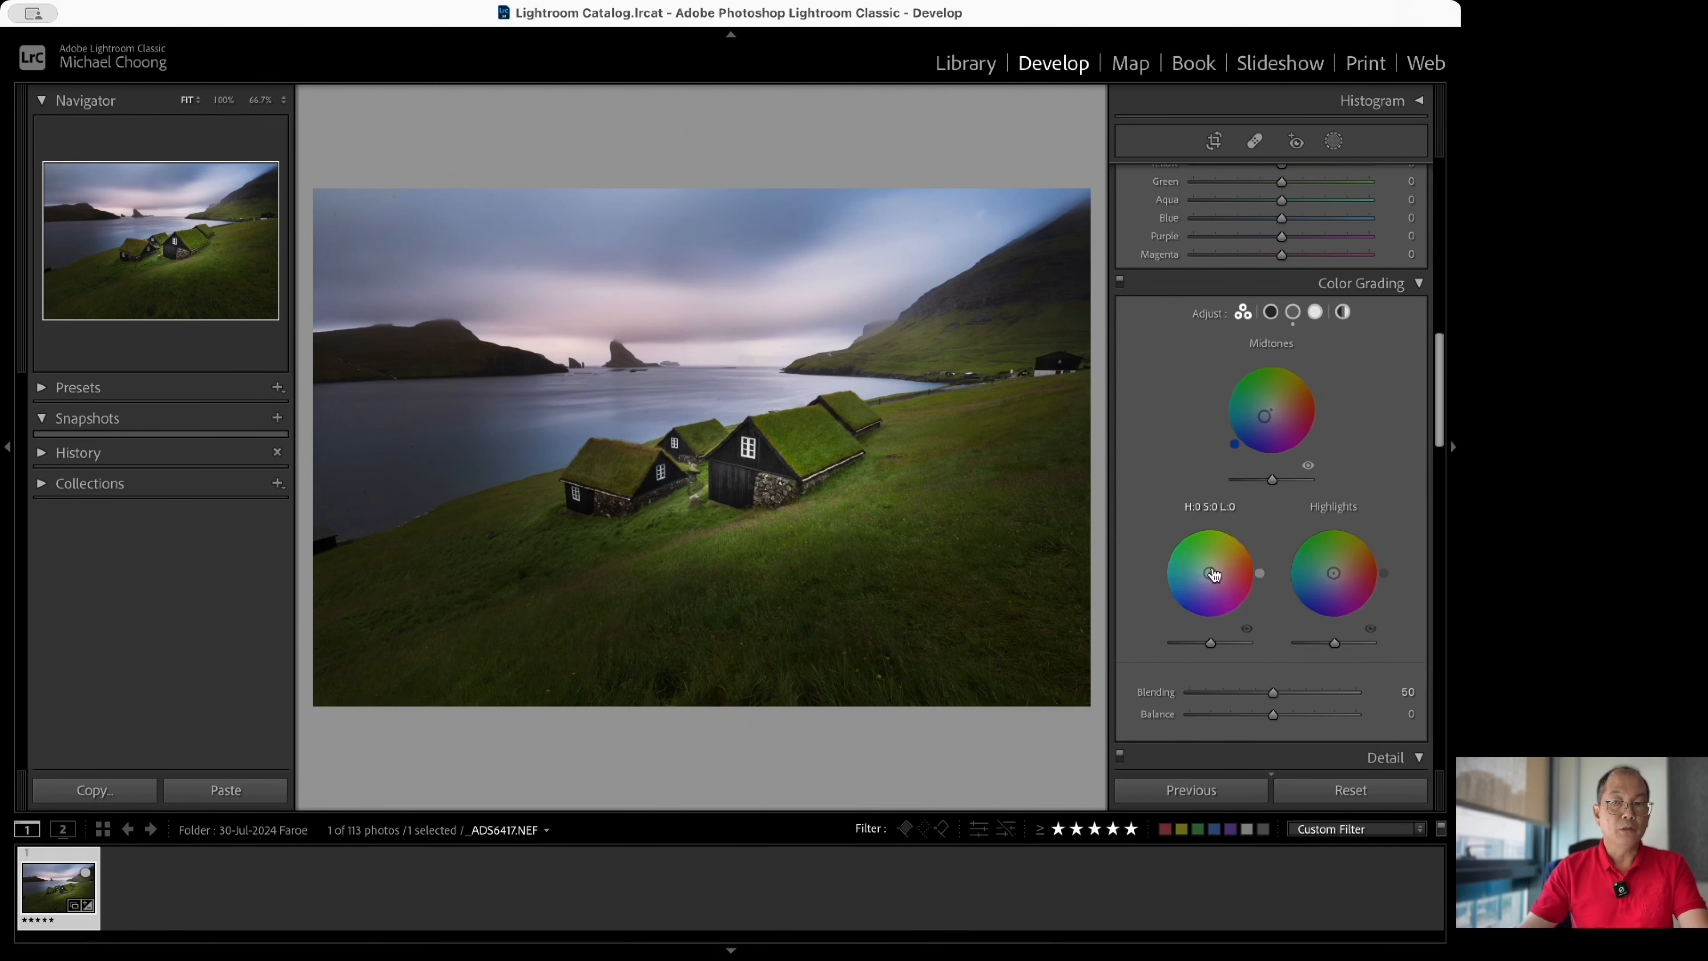
Crop the photo tighter around the houses at the original aspect ratio, shifting the framing slightly toward the mountain, and apply the crop.
scroll(1270, 559, "down", 10)
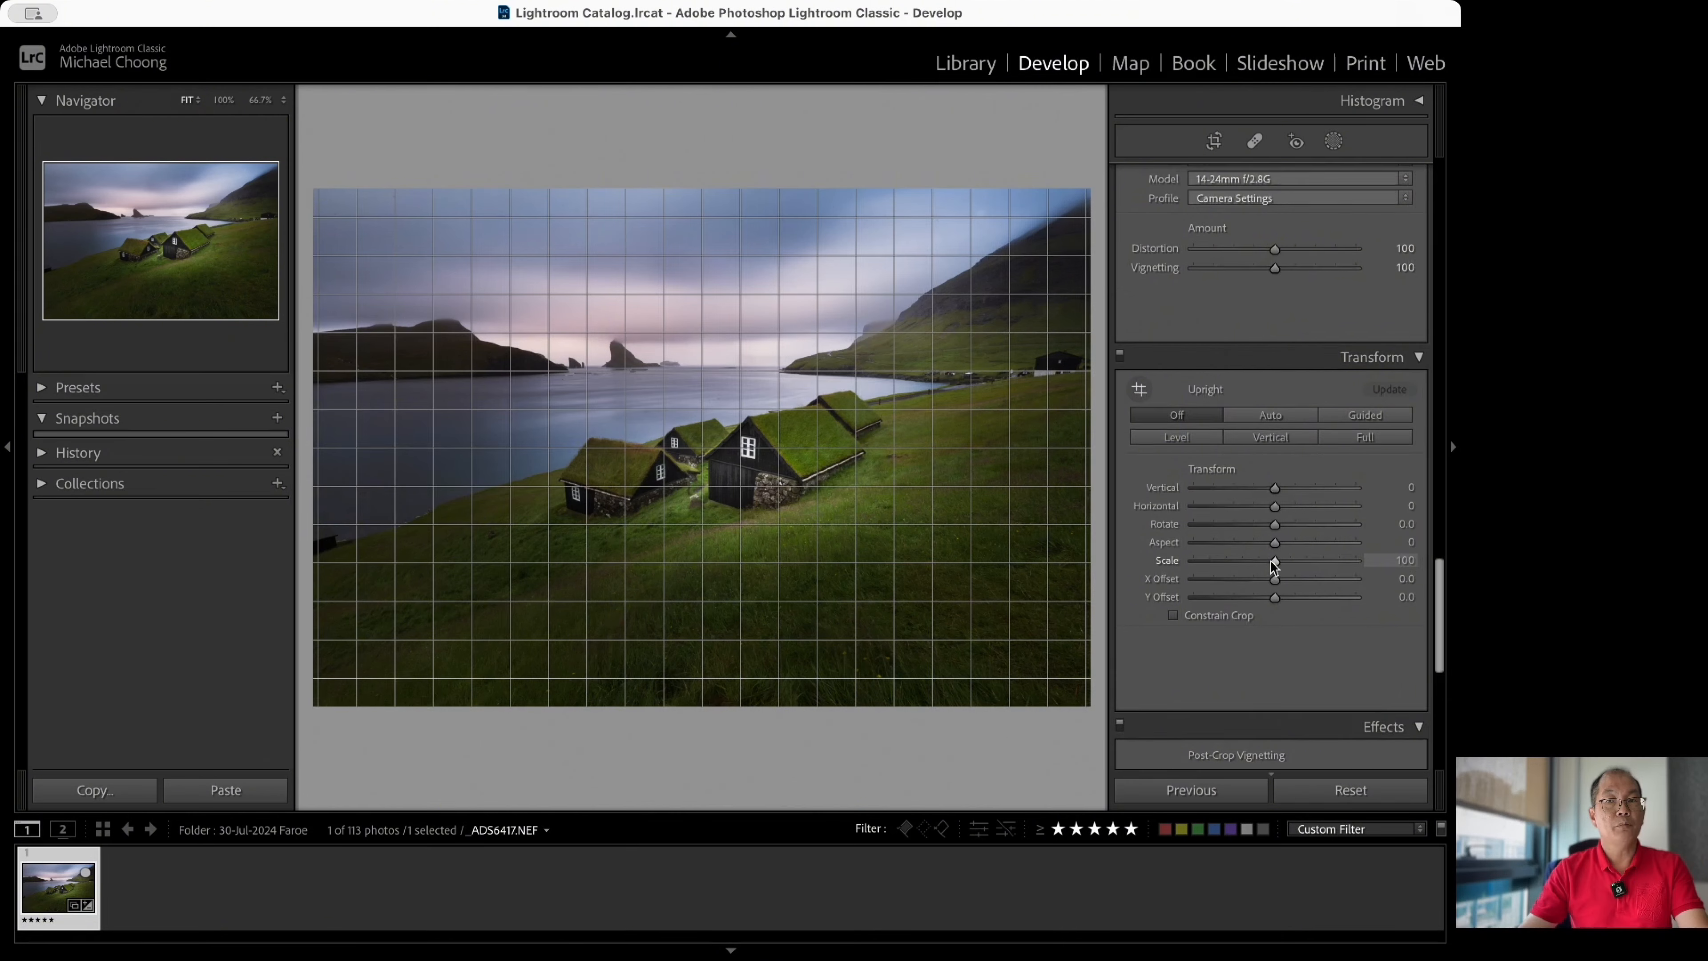
scroll(1270, 560, "up", 10)
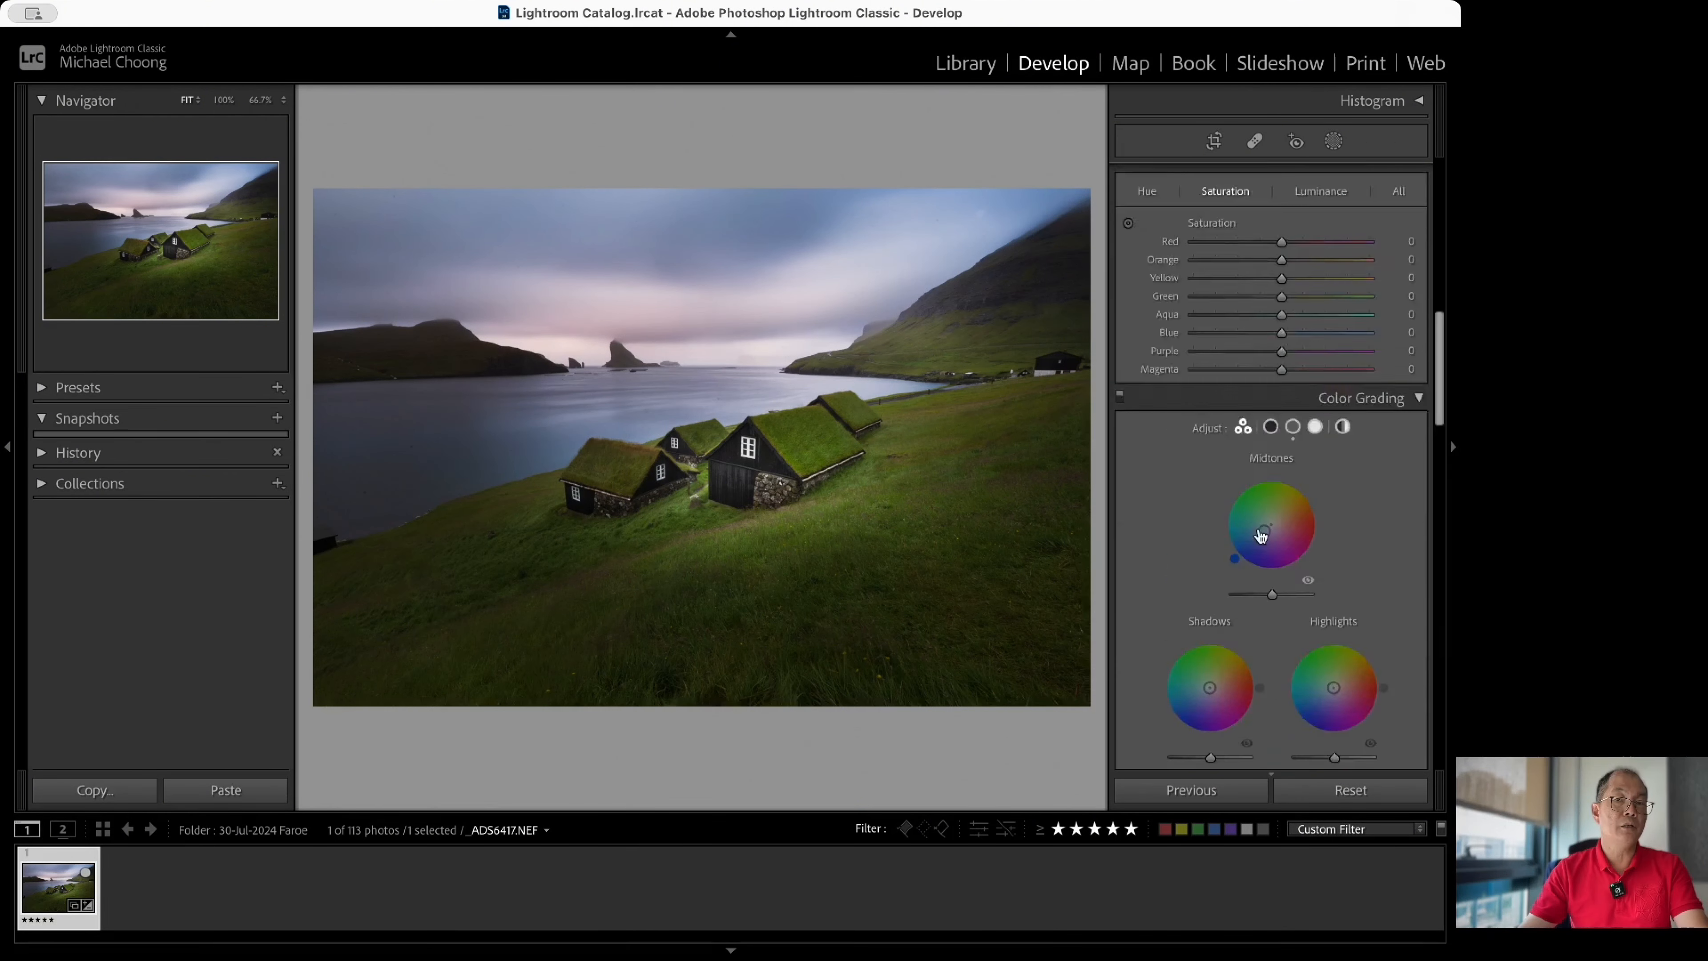
scroll(1261, 535, "up", 5)
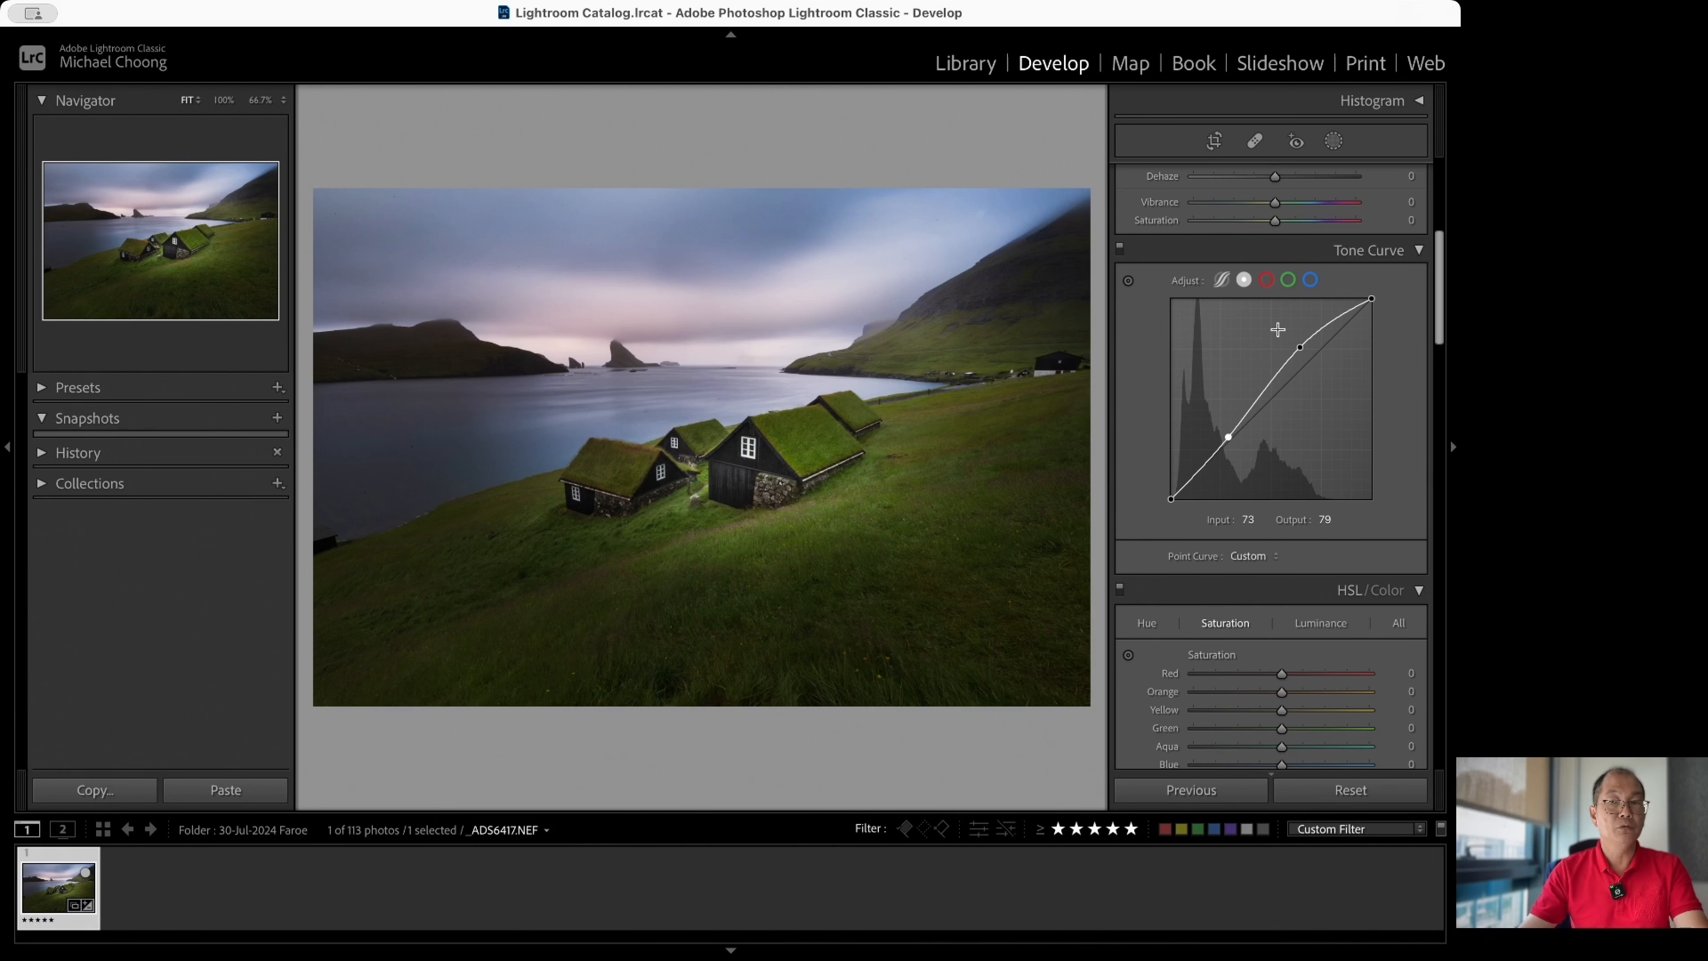
scroll(1278, 329, "up", 5)
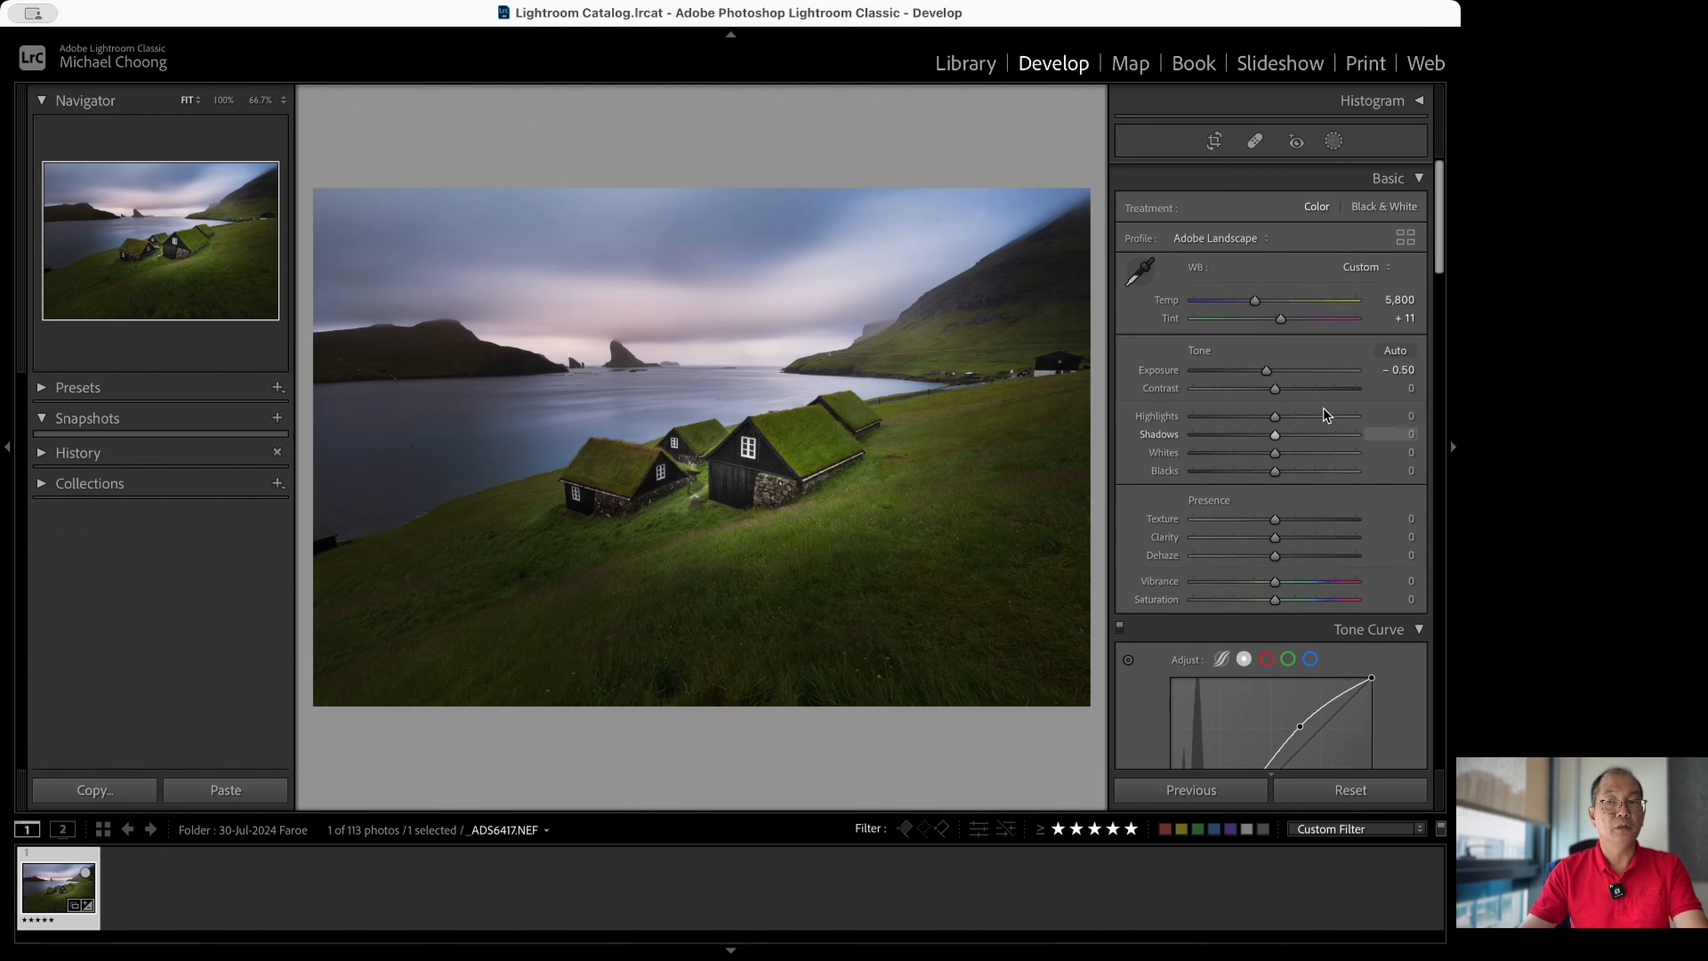
left_click(1214, 142)
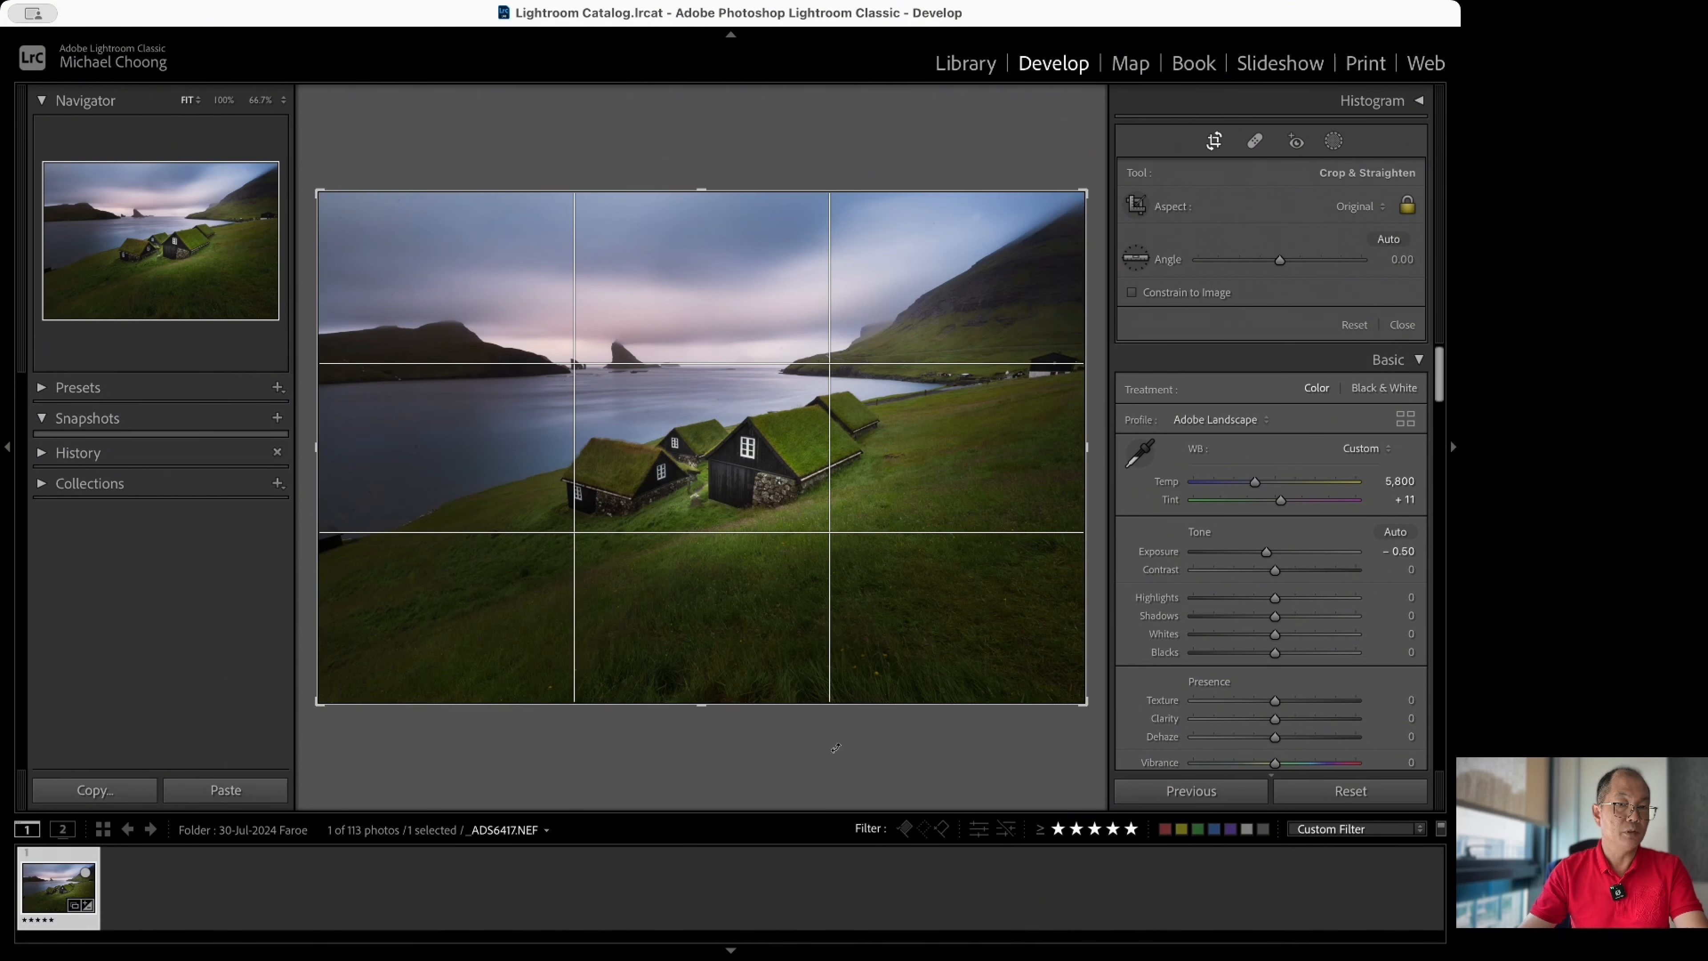
left_click_drag(704, 705, 712, 660)
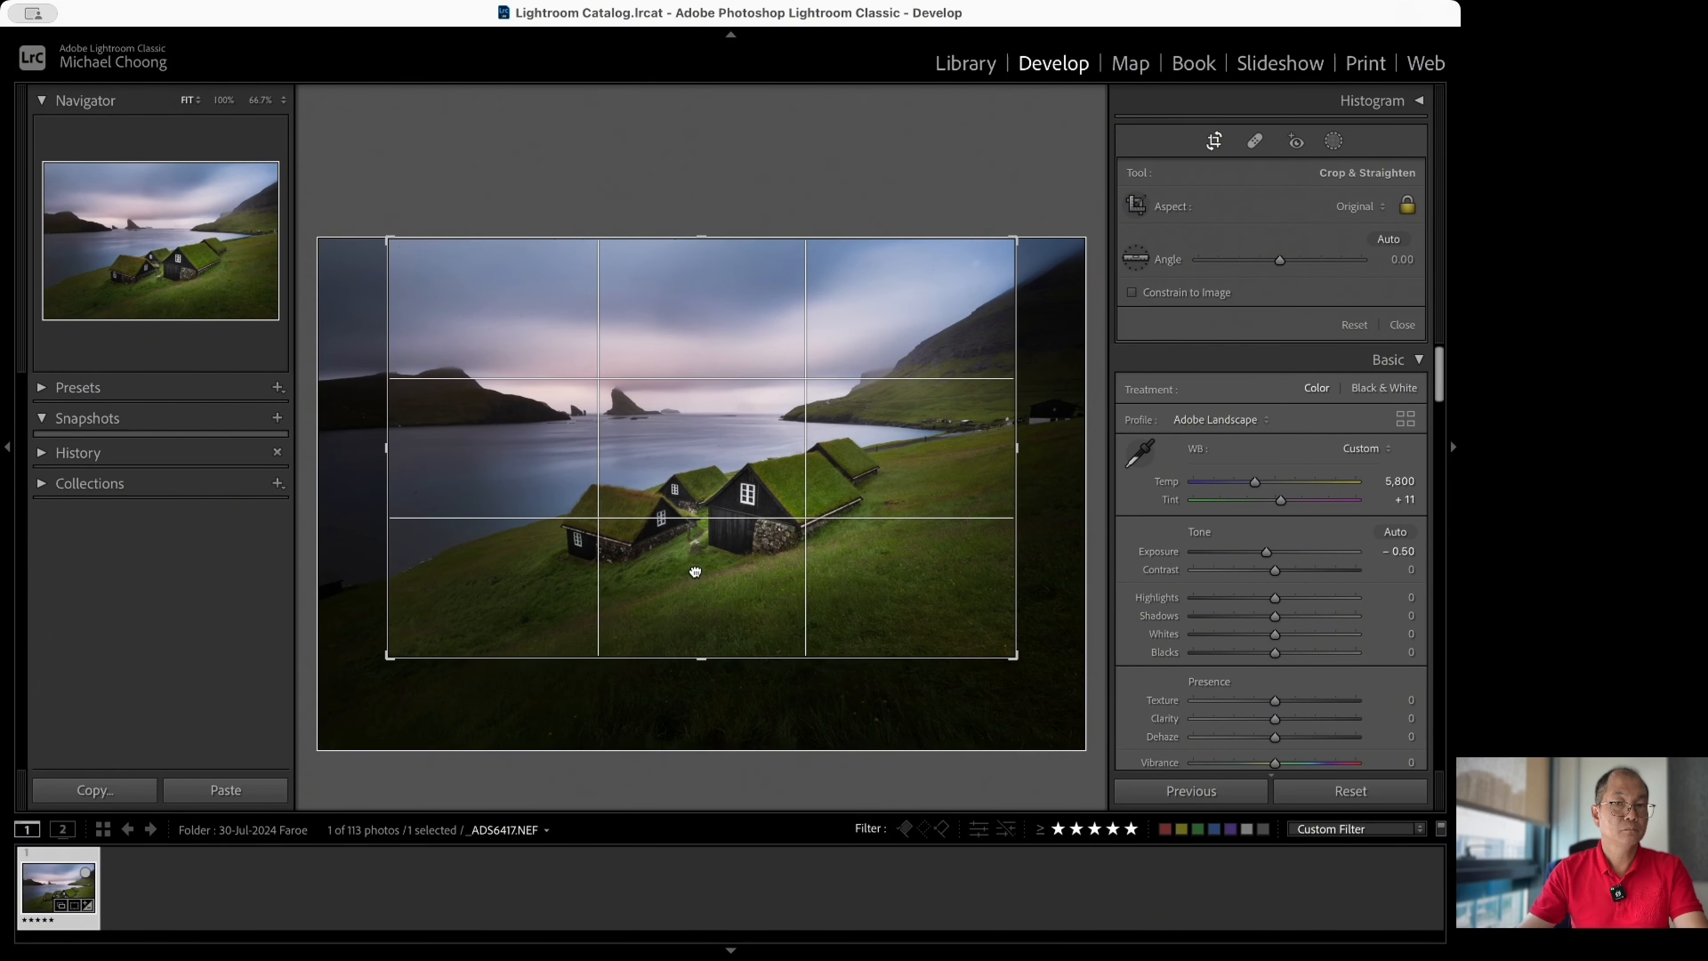
mouse_move(694, 572)
left_mouse_down()
mouse_move(640, 568)
mouse_move(672, 556)
left_mouse_up()
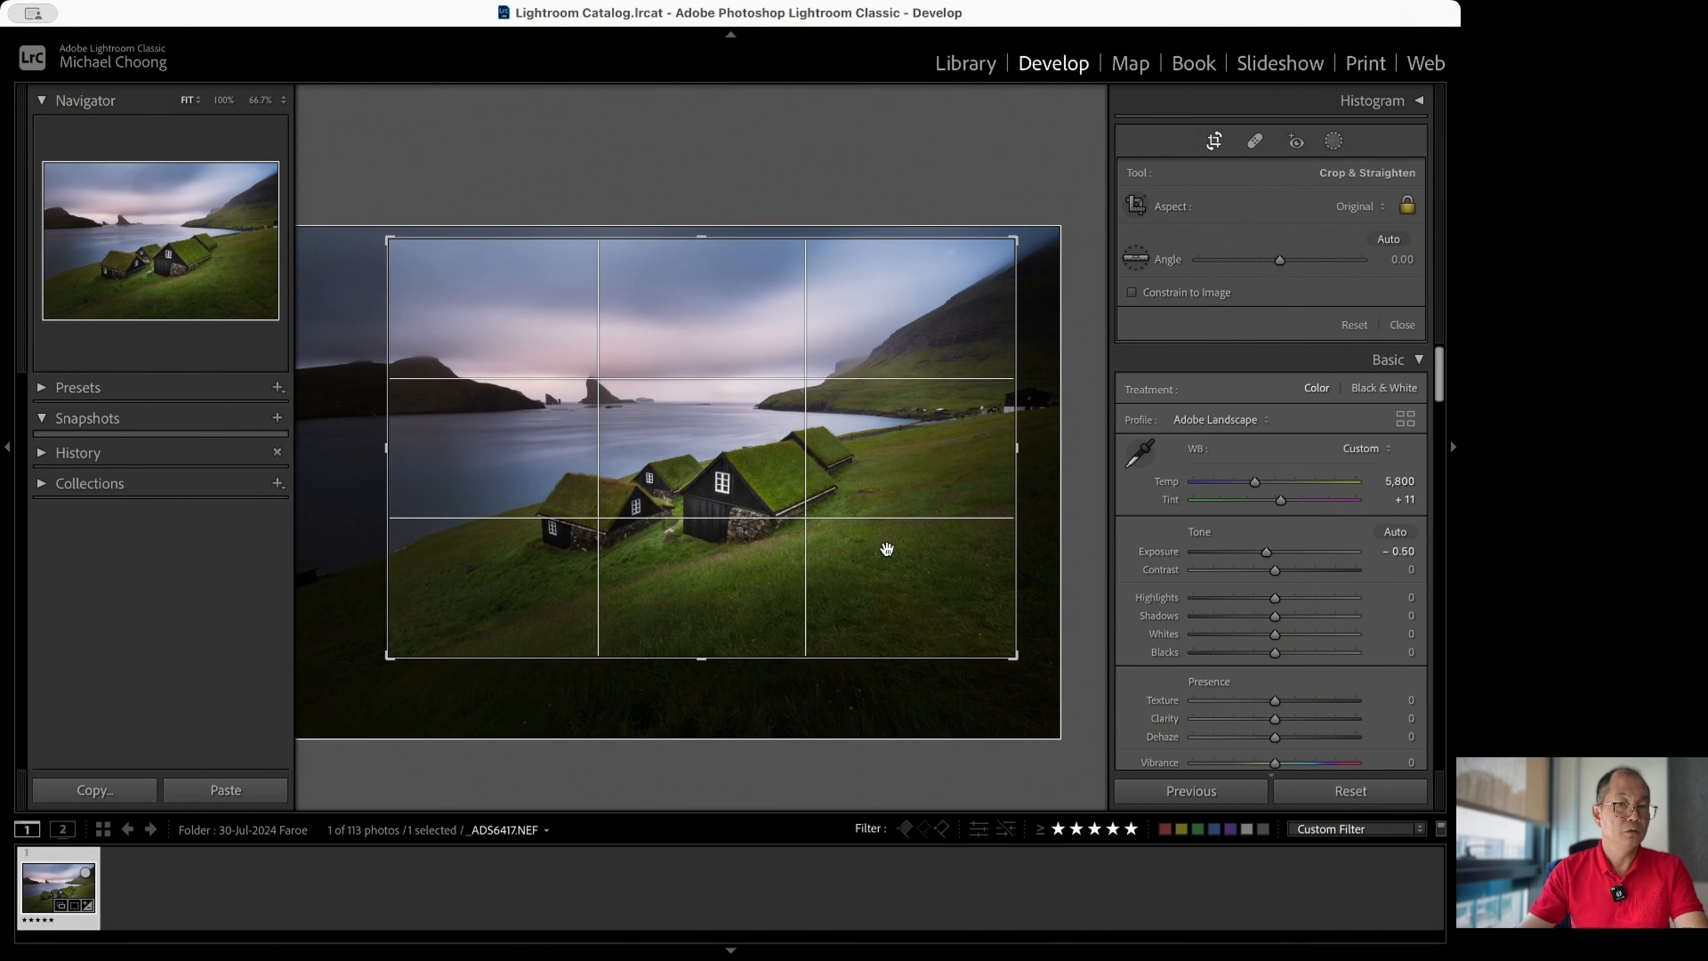
left_click_drag(898, 577, 898, 578)
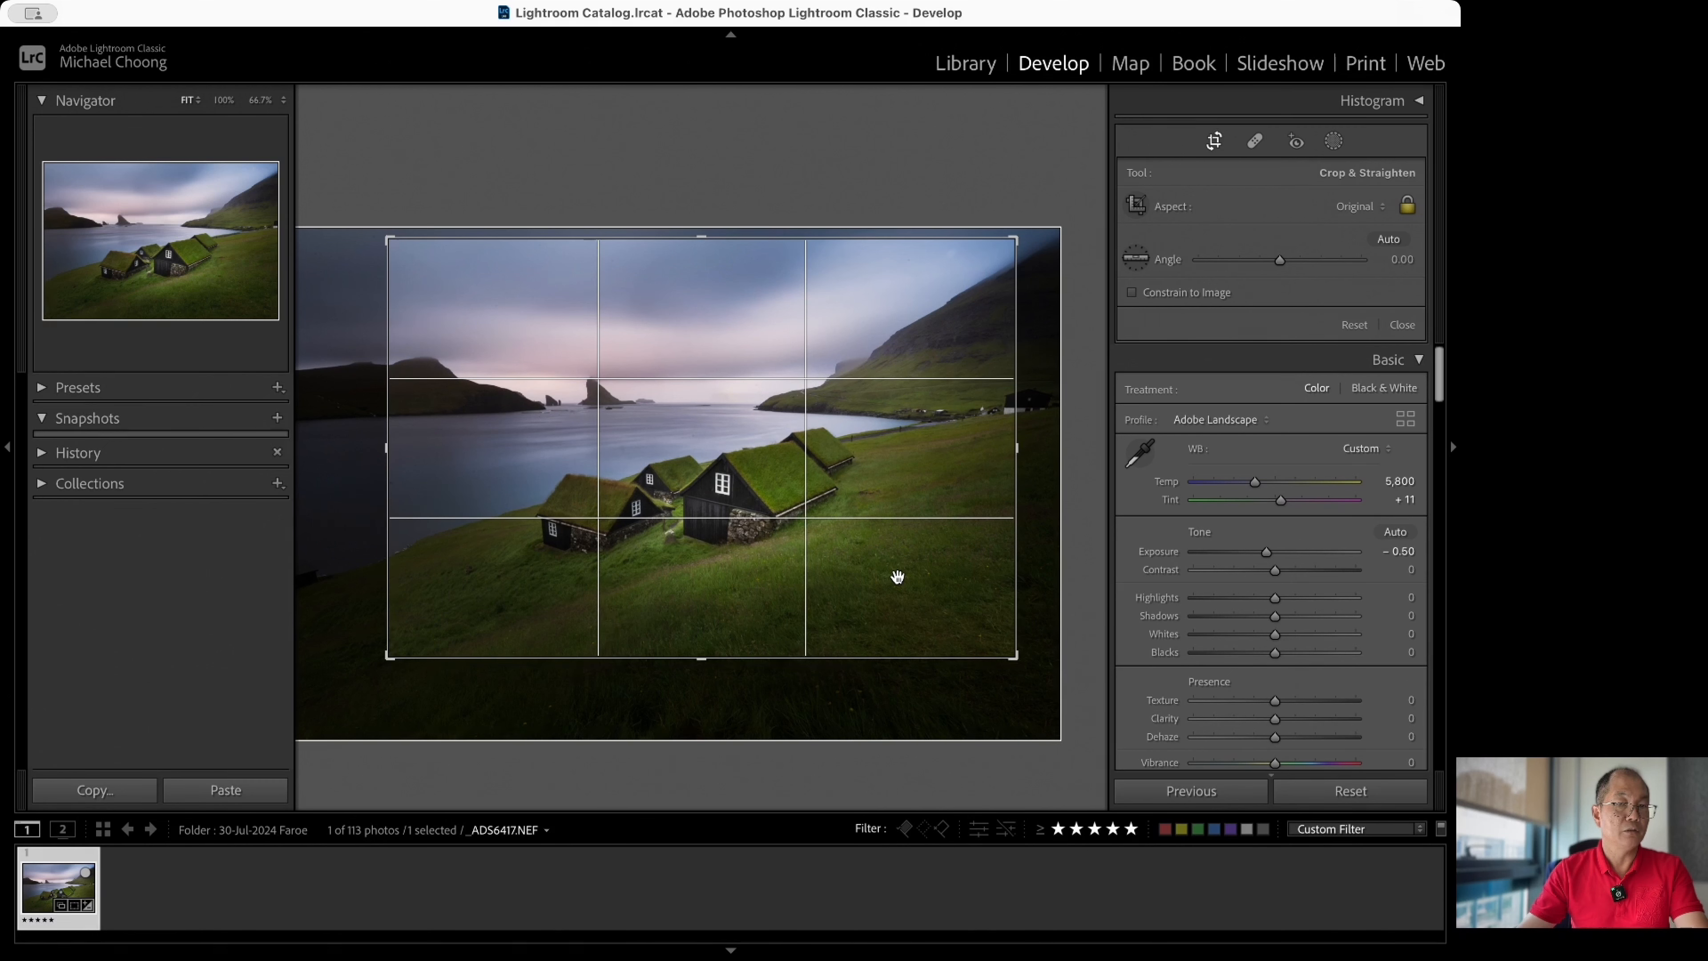
left_click(1214, 143)
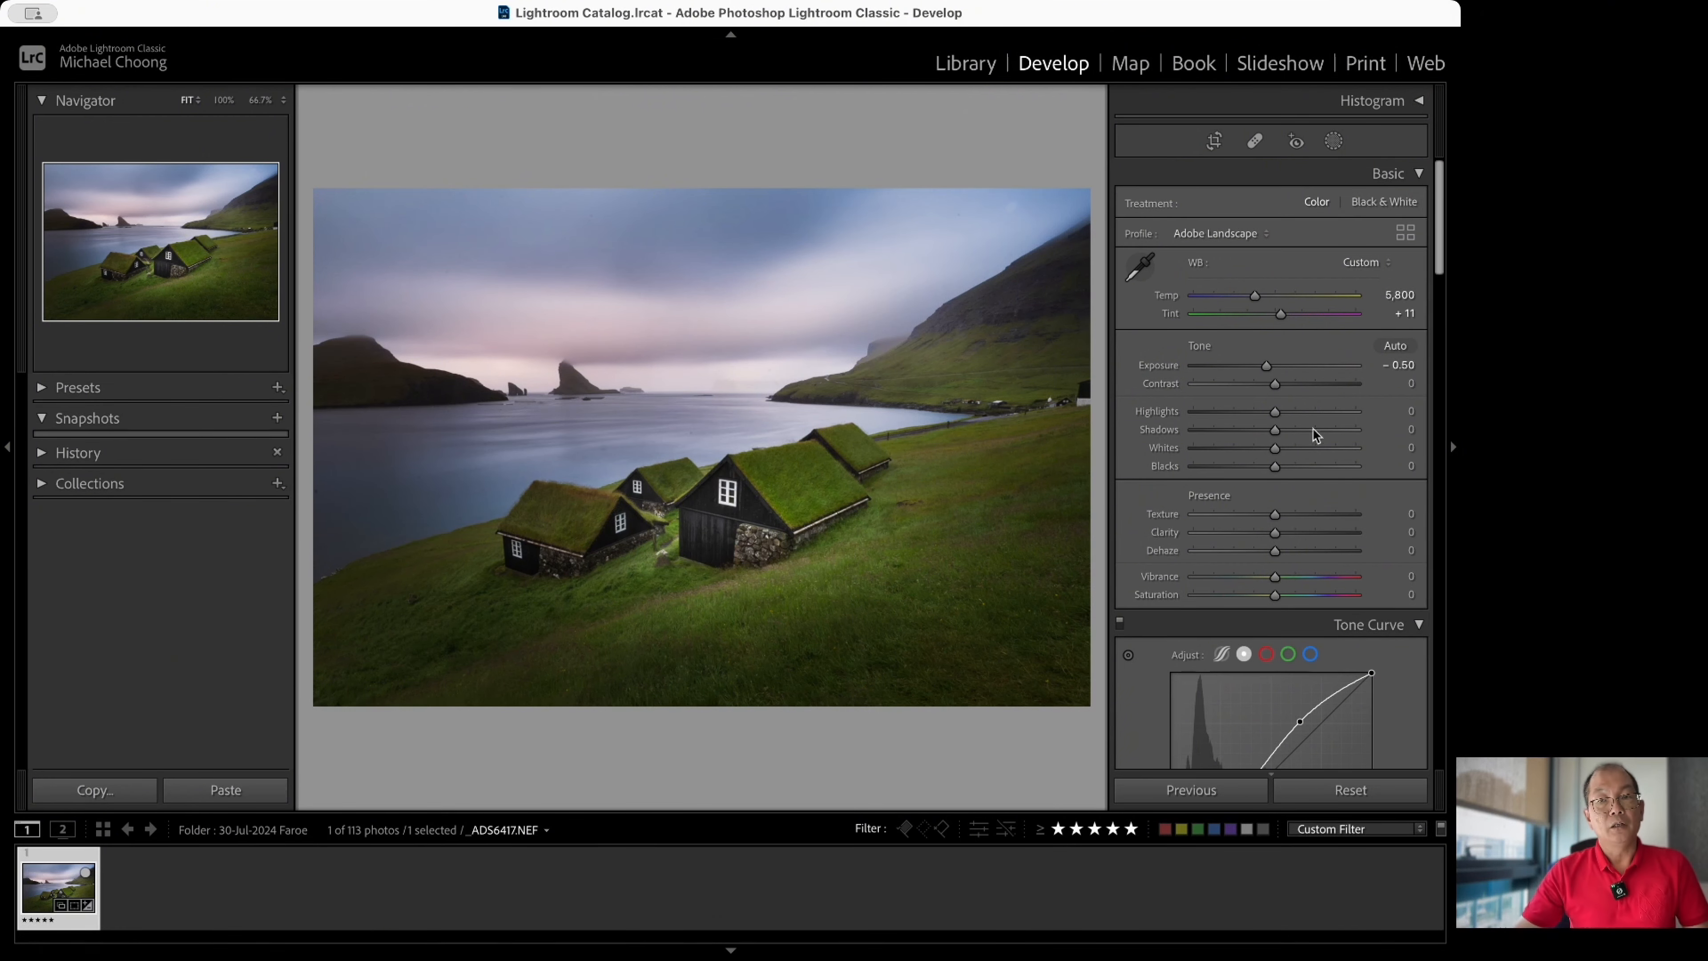
Try a post-crop vignette with Amount -49 and reset it to 0.
scroll(1308, 528, "down", 5)
scroll(1307, 527, "down", 10)
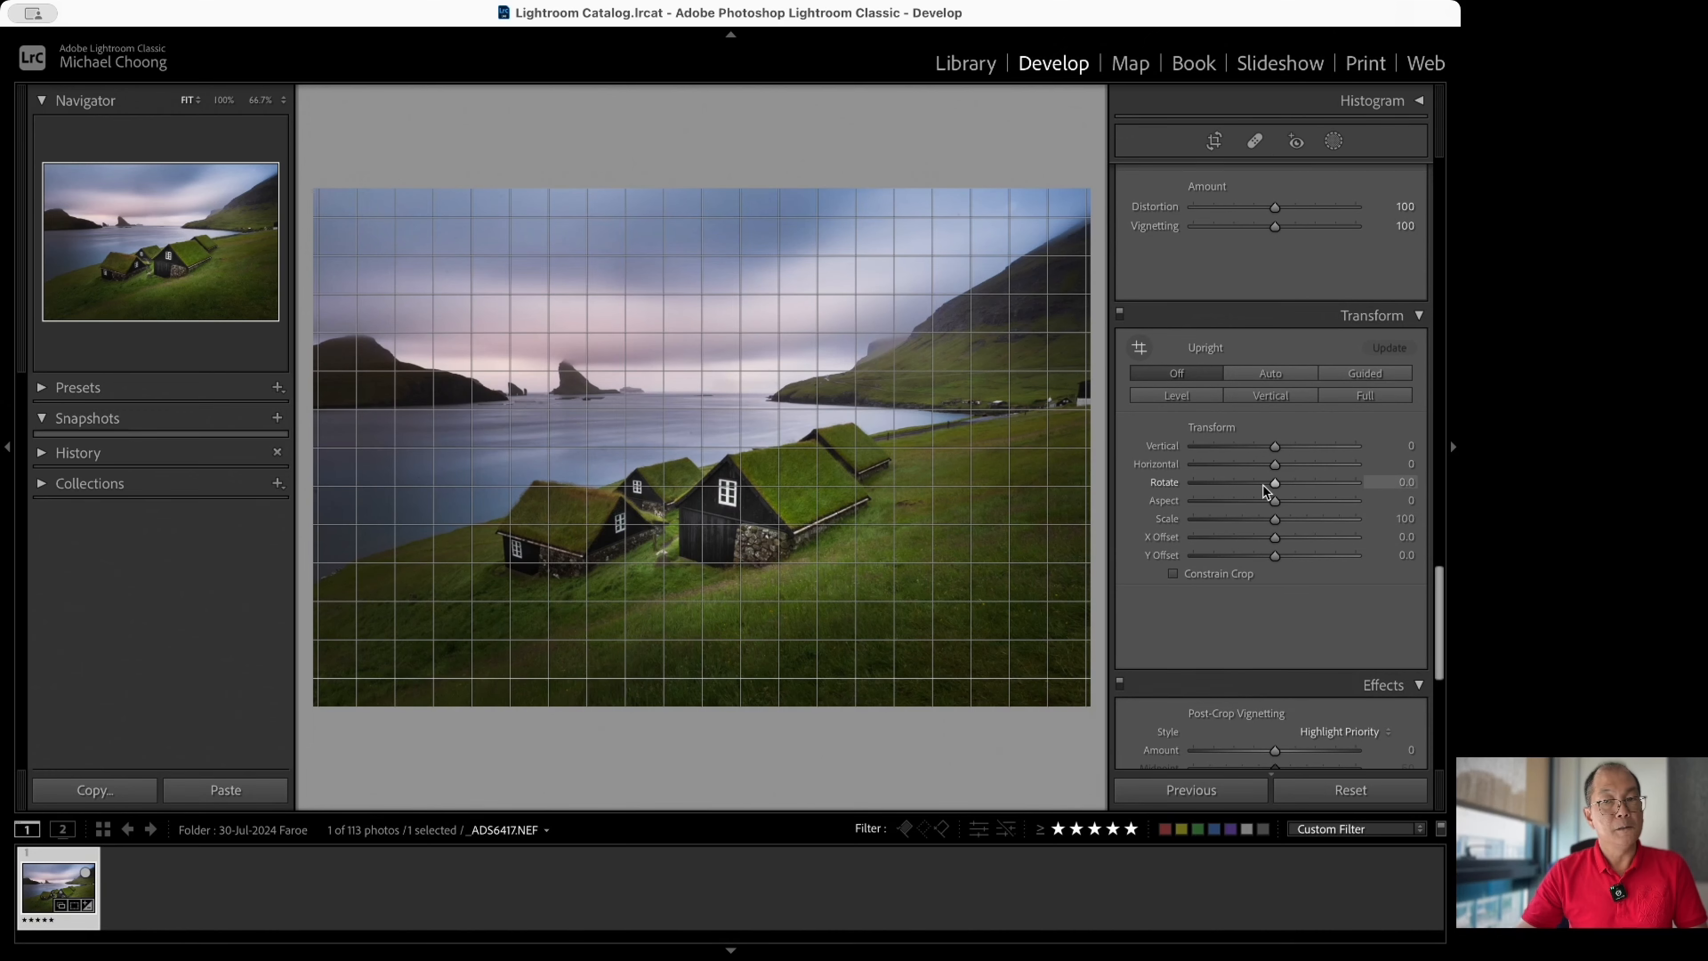
scroll(1264, 487, "up", 1)
scroll(1267, 491, "up", 10)
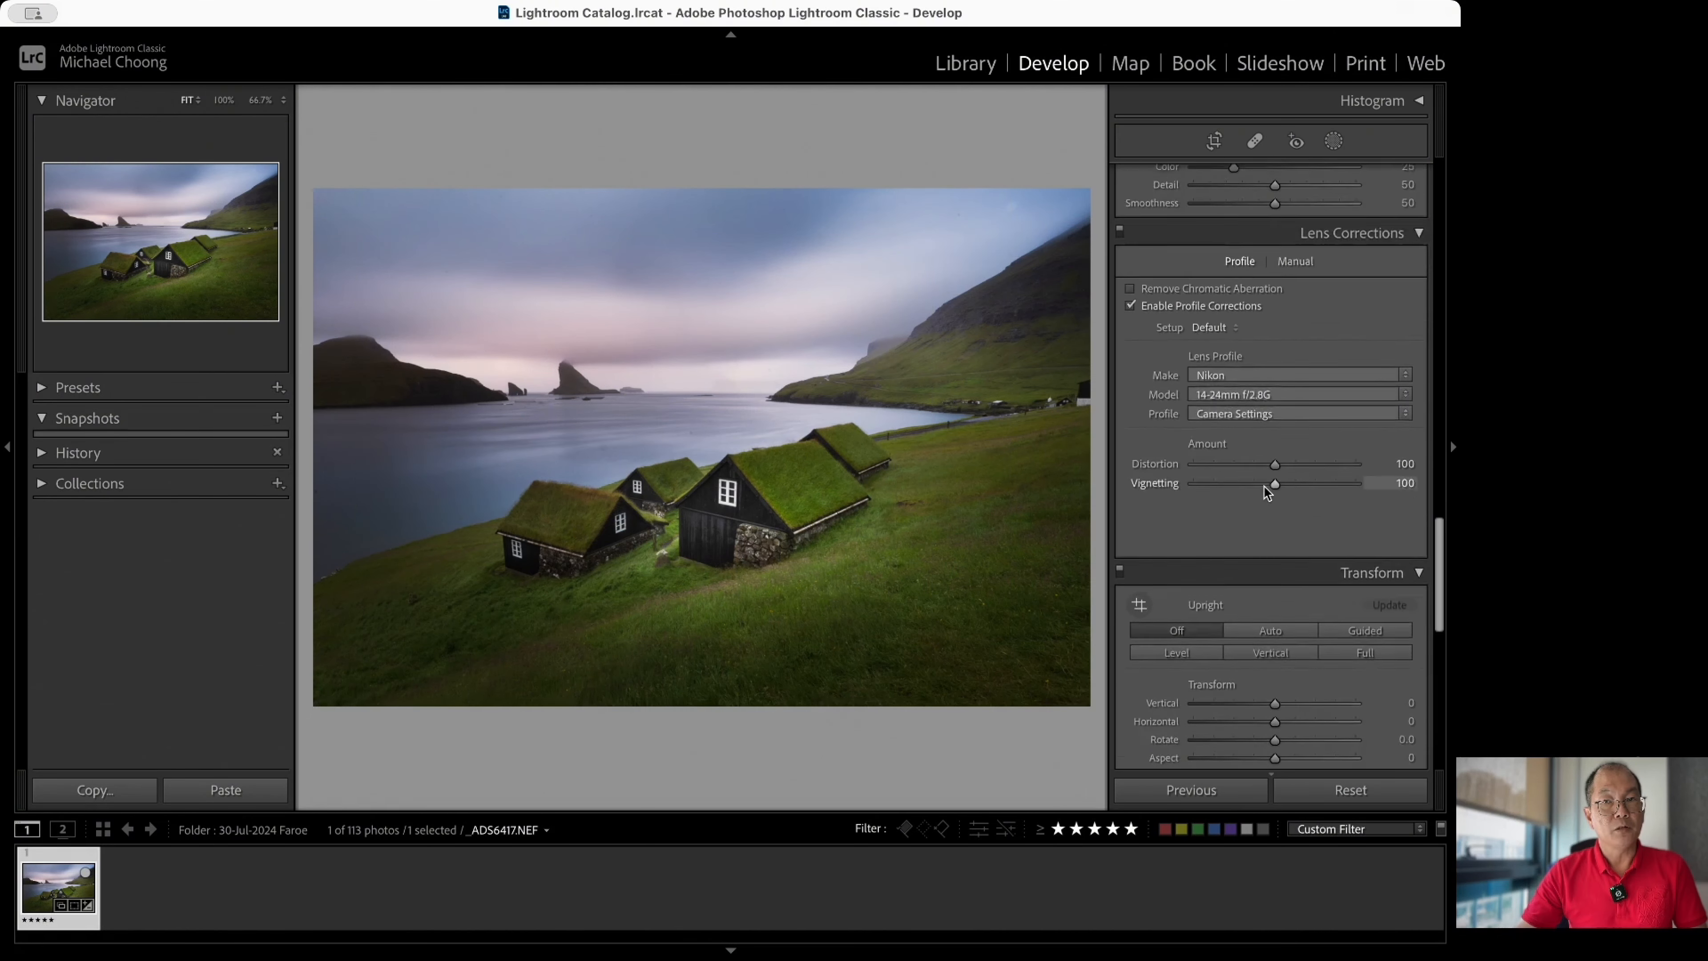
scroll(1263, 487, "down", 10)
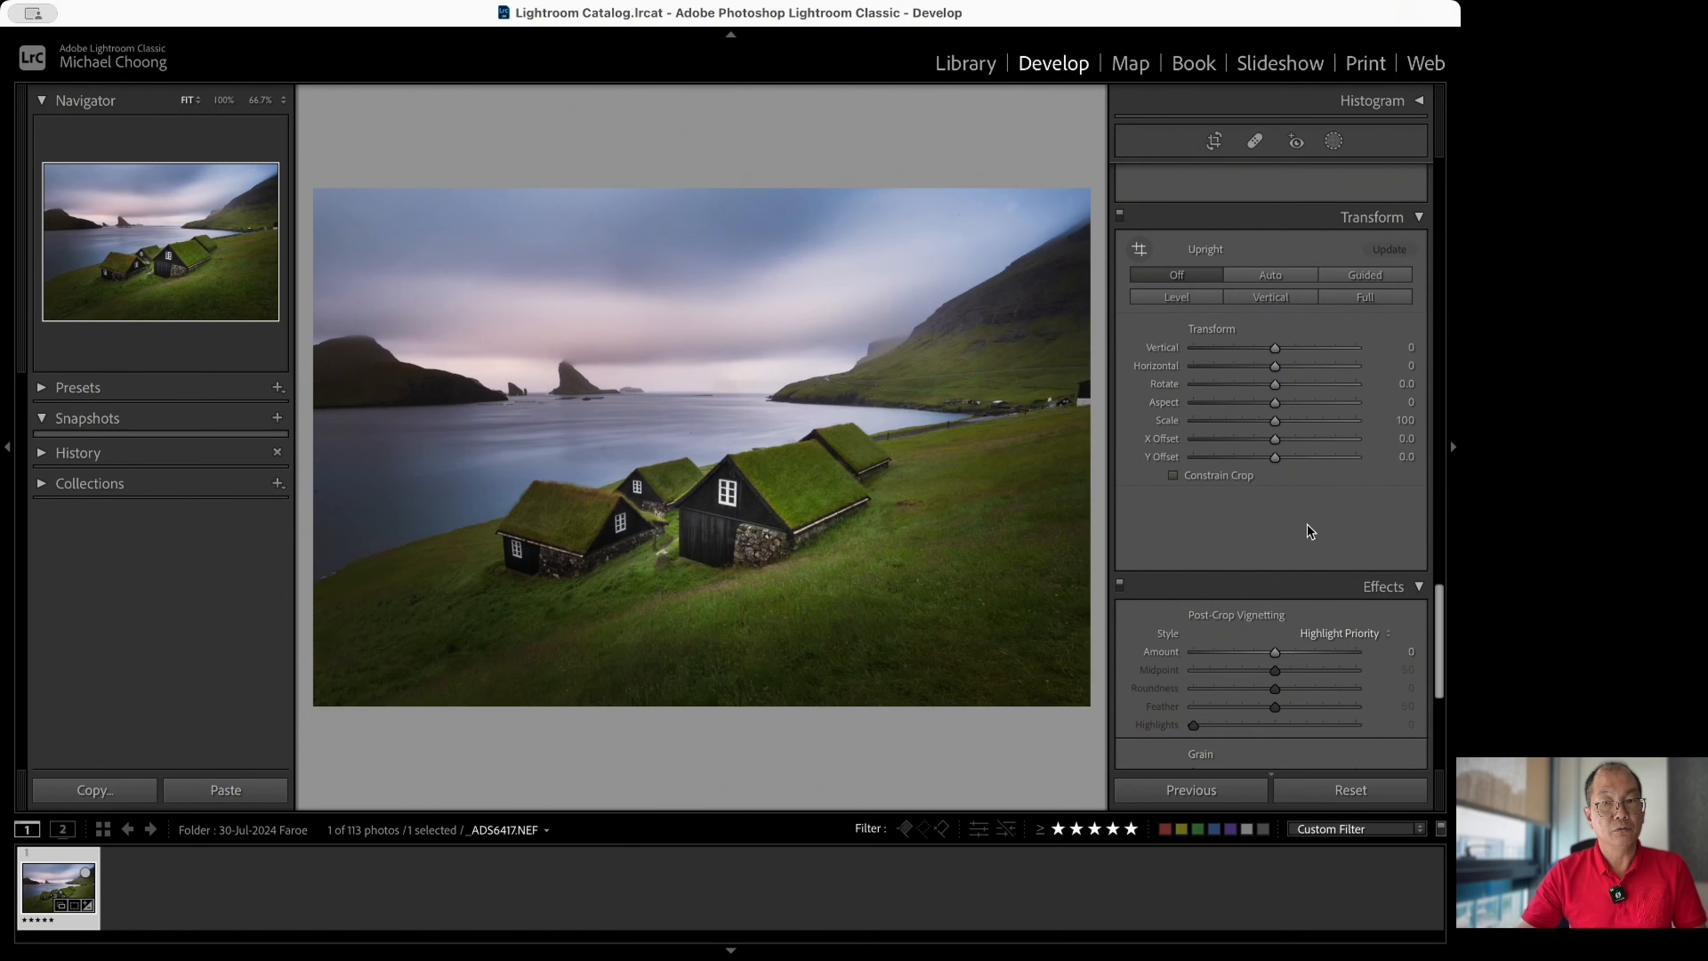
scroll(1306, 524, "down", 5)
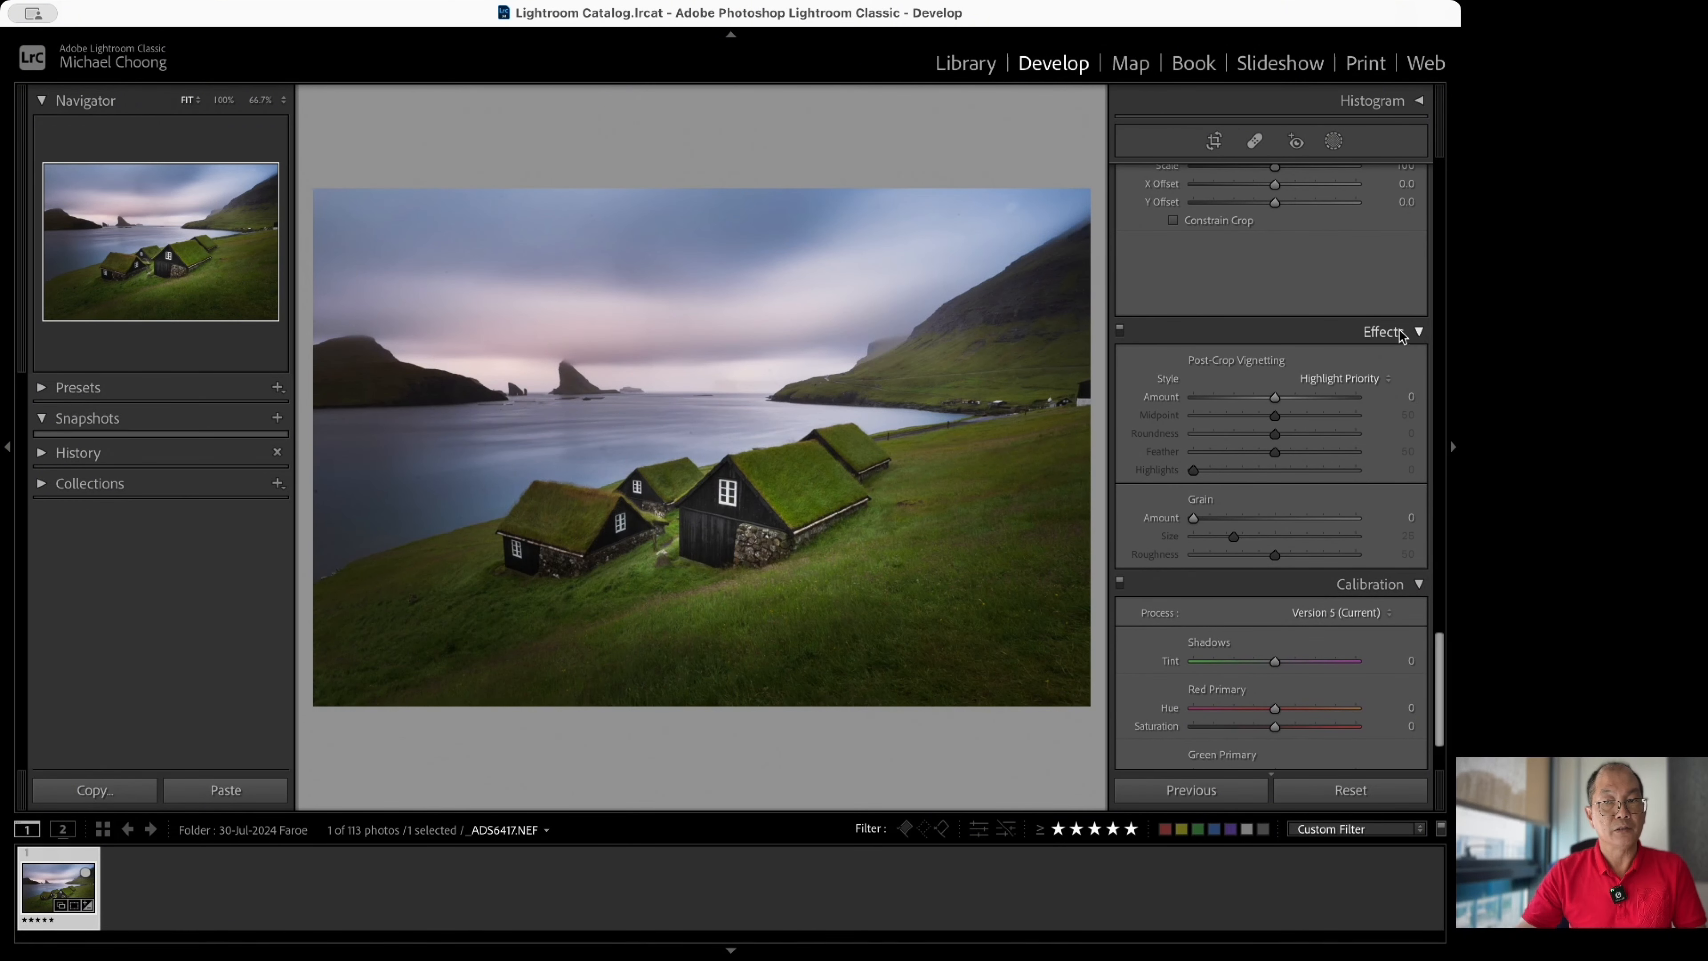
left_click_drag(1273, 397, 1234, 397)
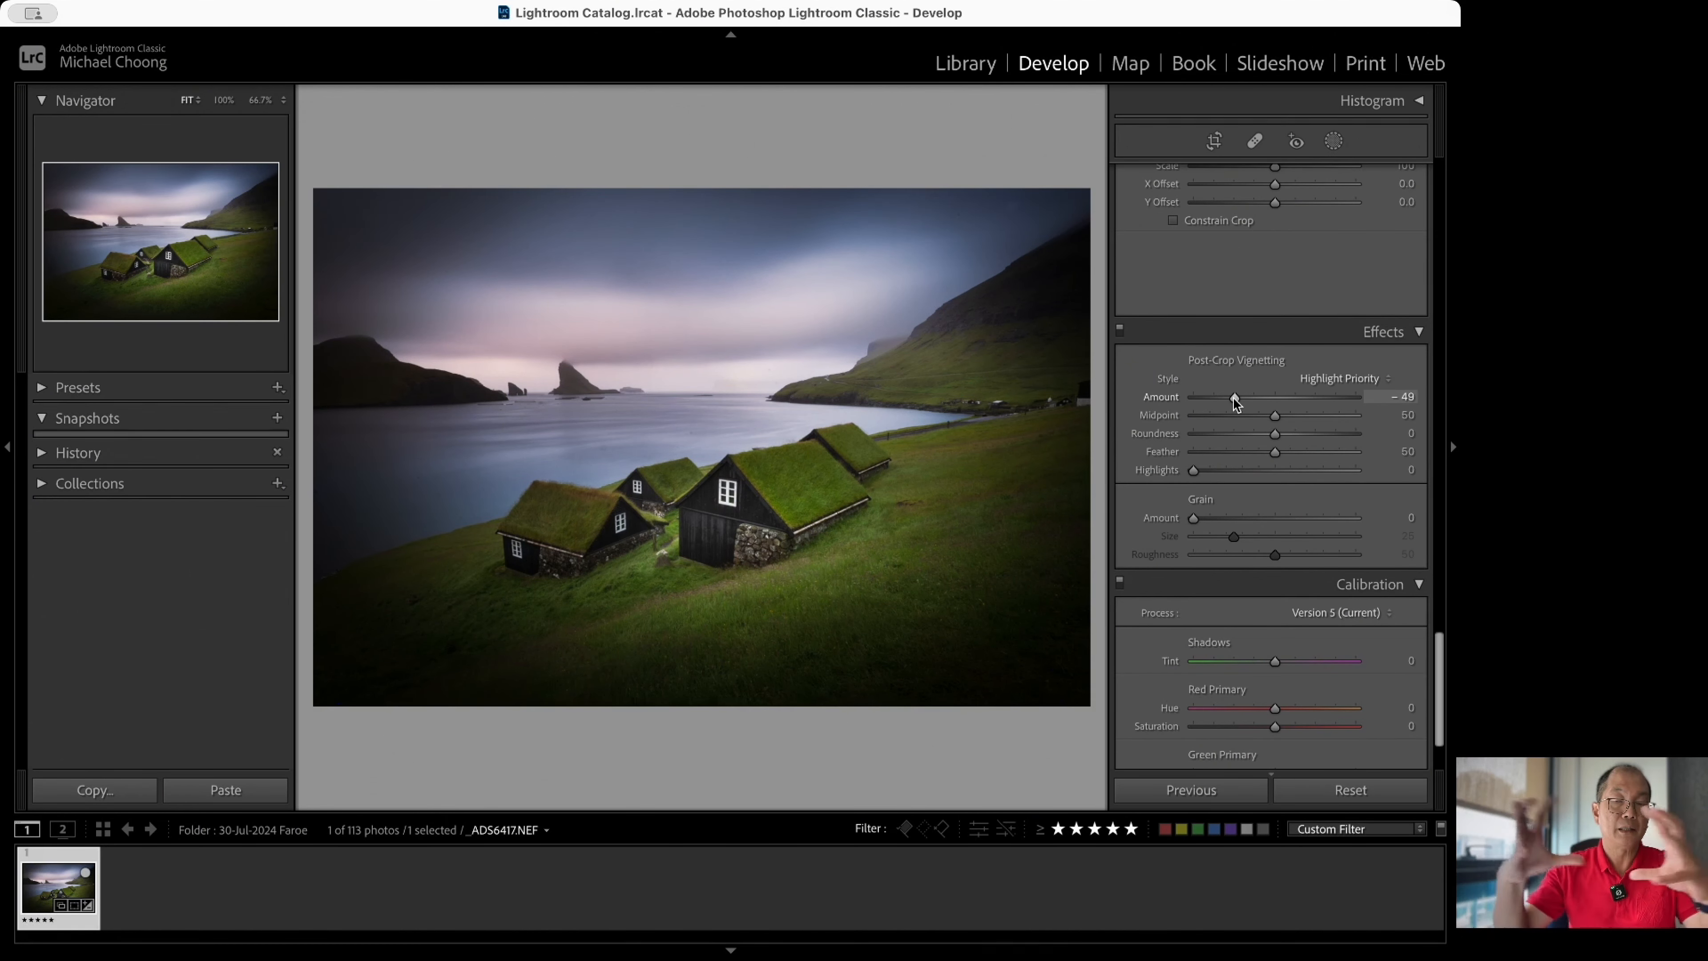
double_click(1234, 397)
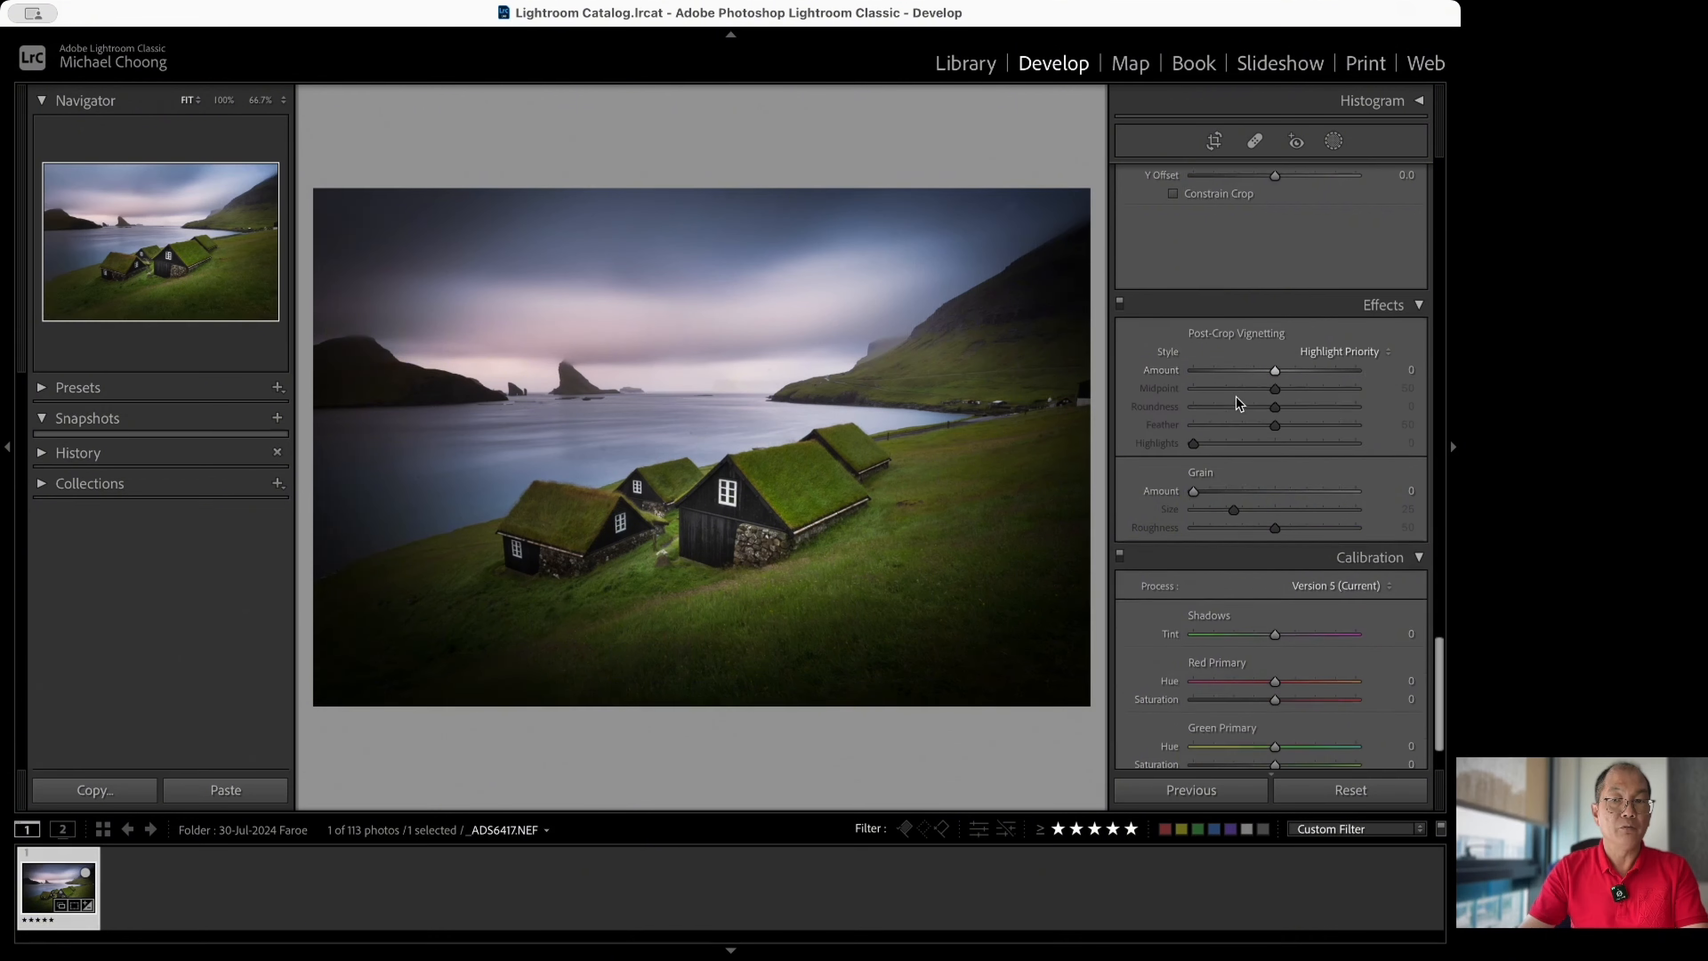
scroll(1240, 413, "down", 2)
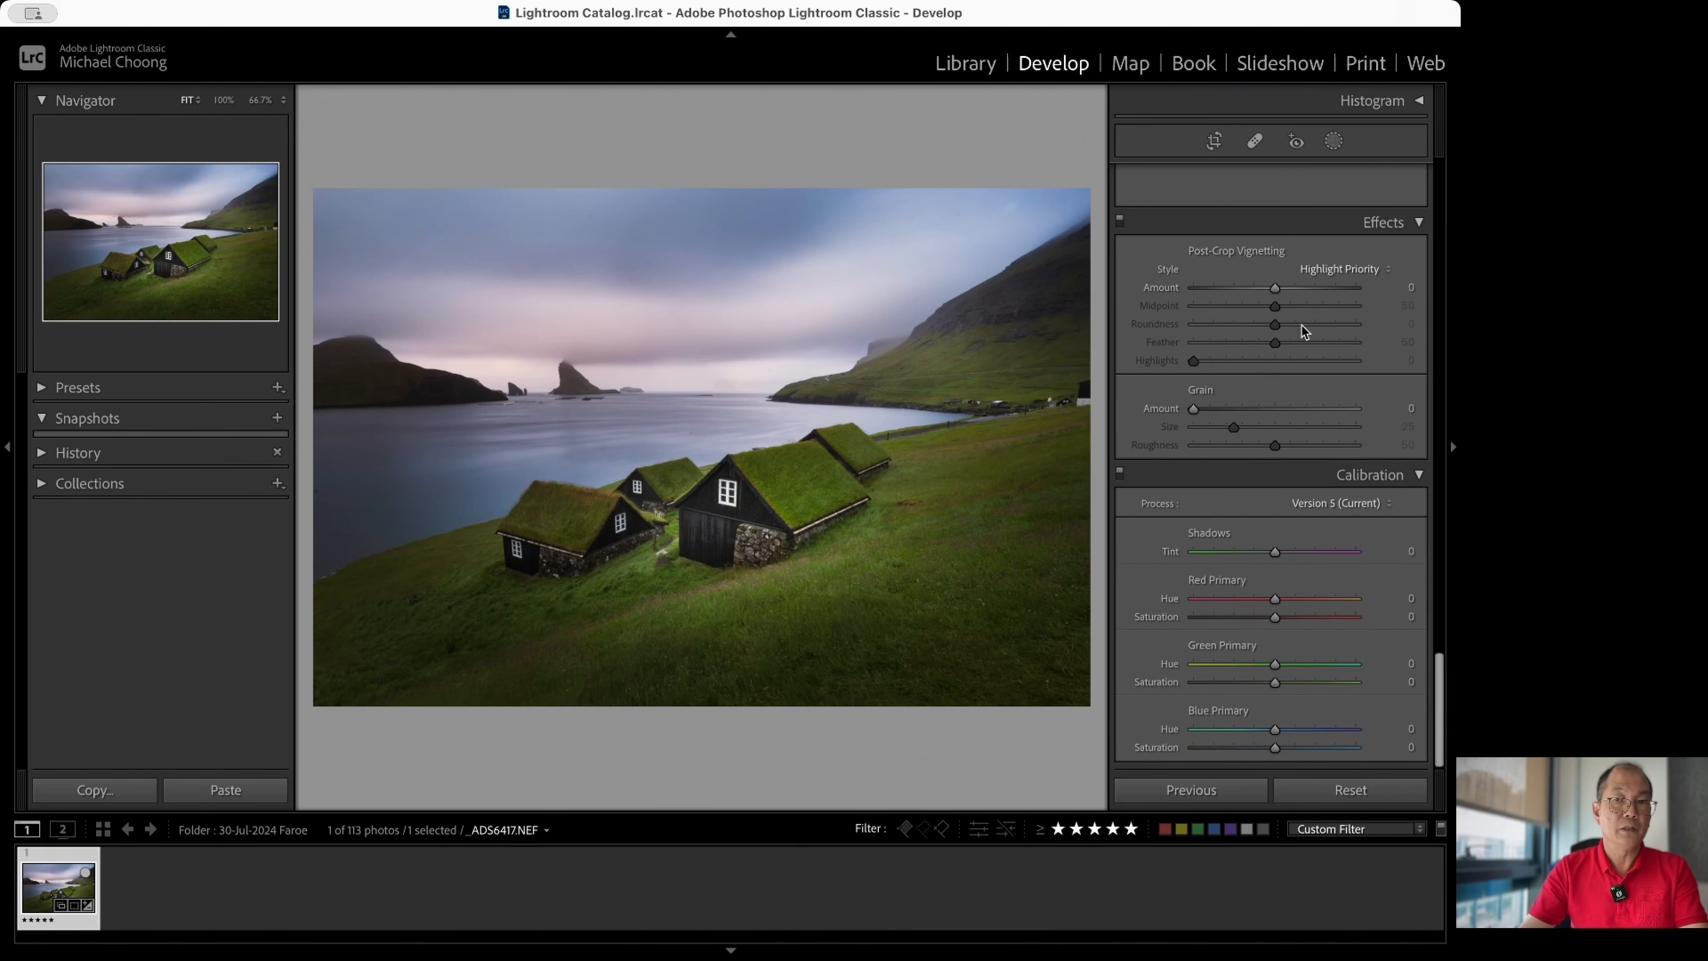
Add a radial gradient mask centred just above the houses and tilt it into a large diagonal ellipse from the lower grass to the mountain.
scroll(1268, 348, "up", 1)
scroll(1268, 348, "up", 1)
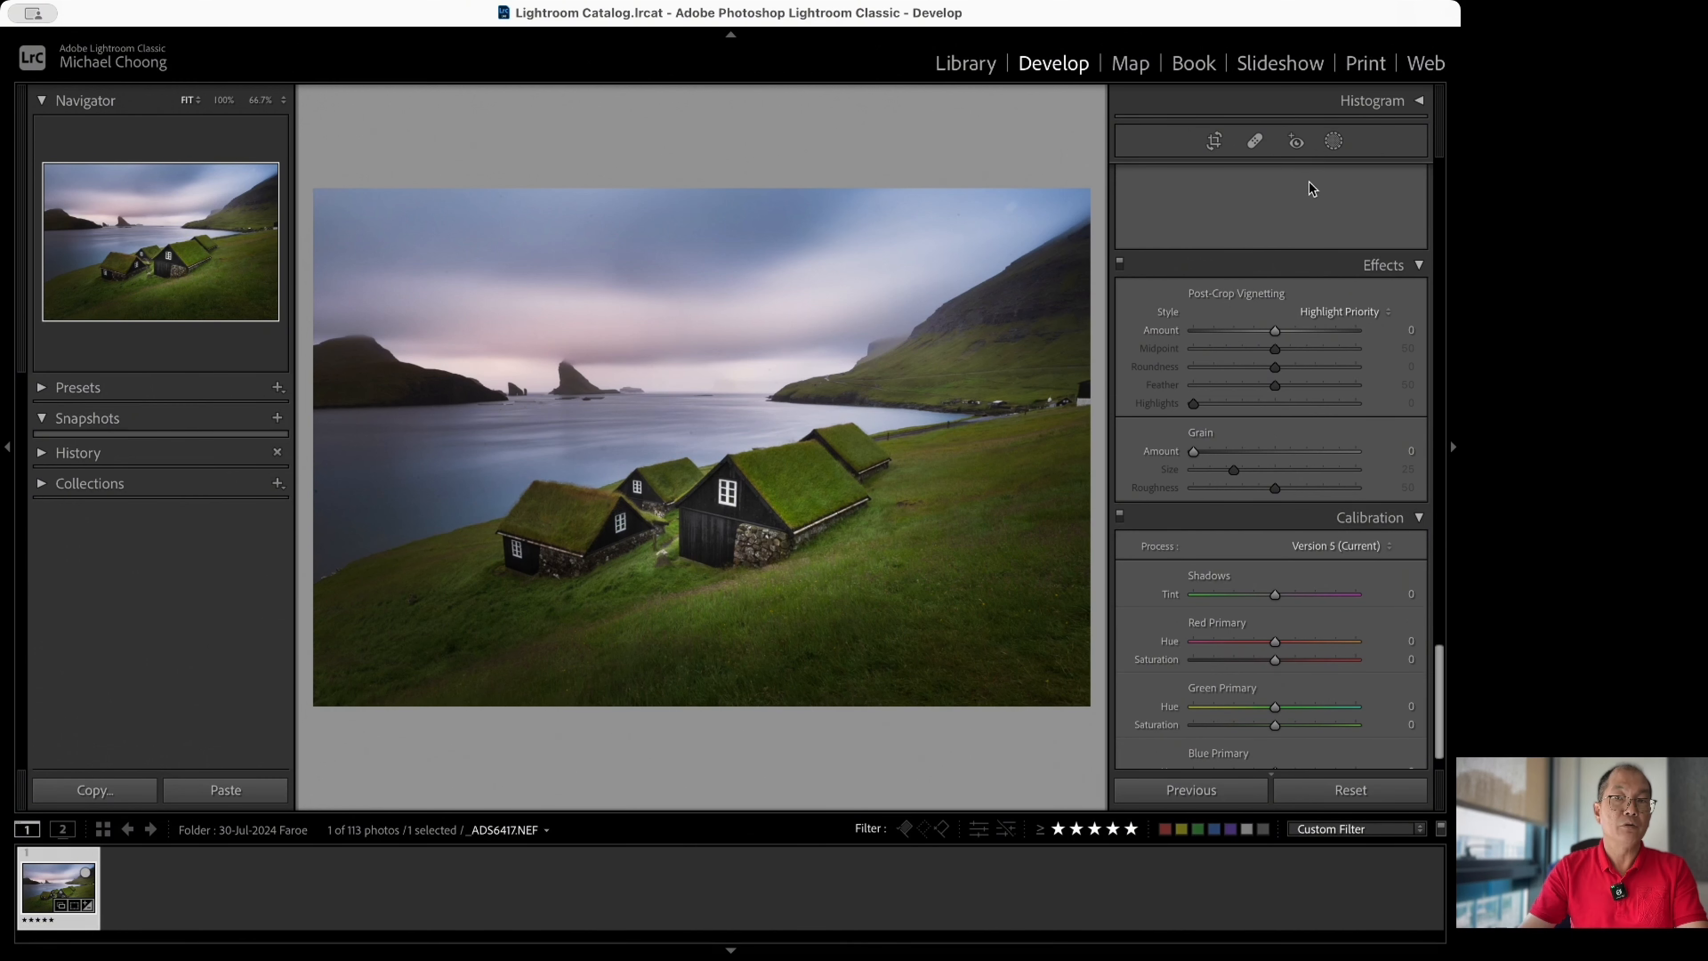
scroll(1315, 191, "up", 10)
left_click(1333, 141)
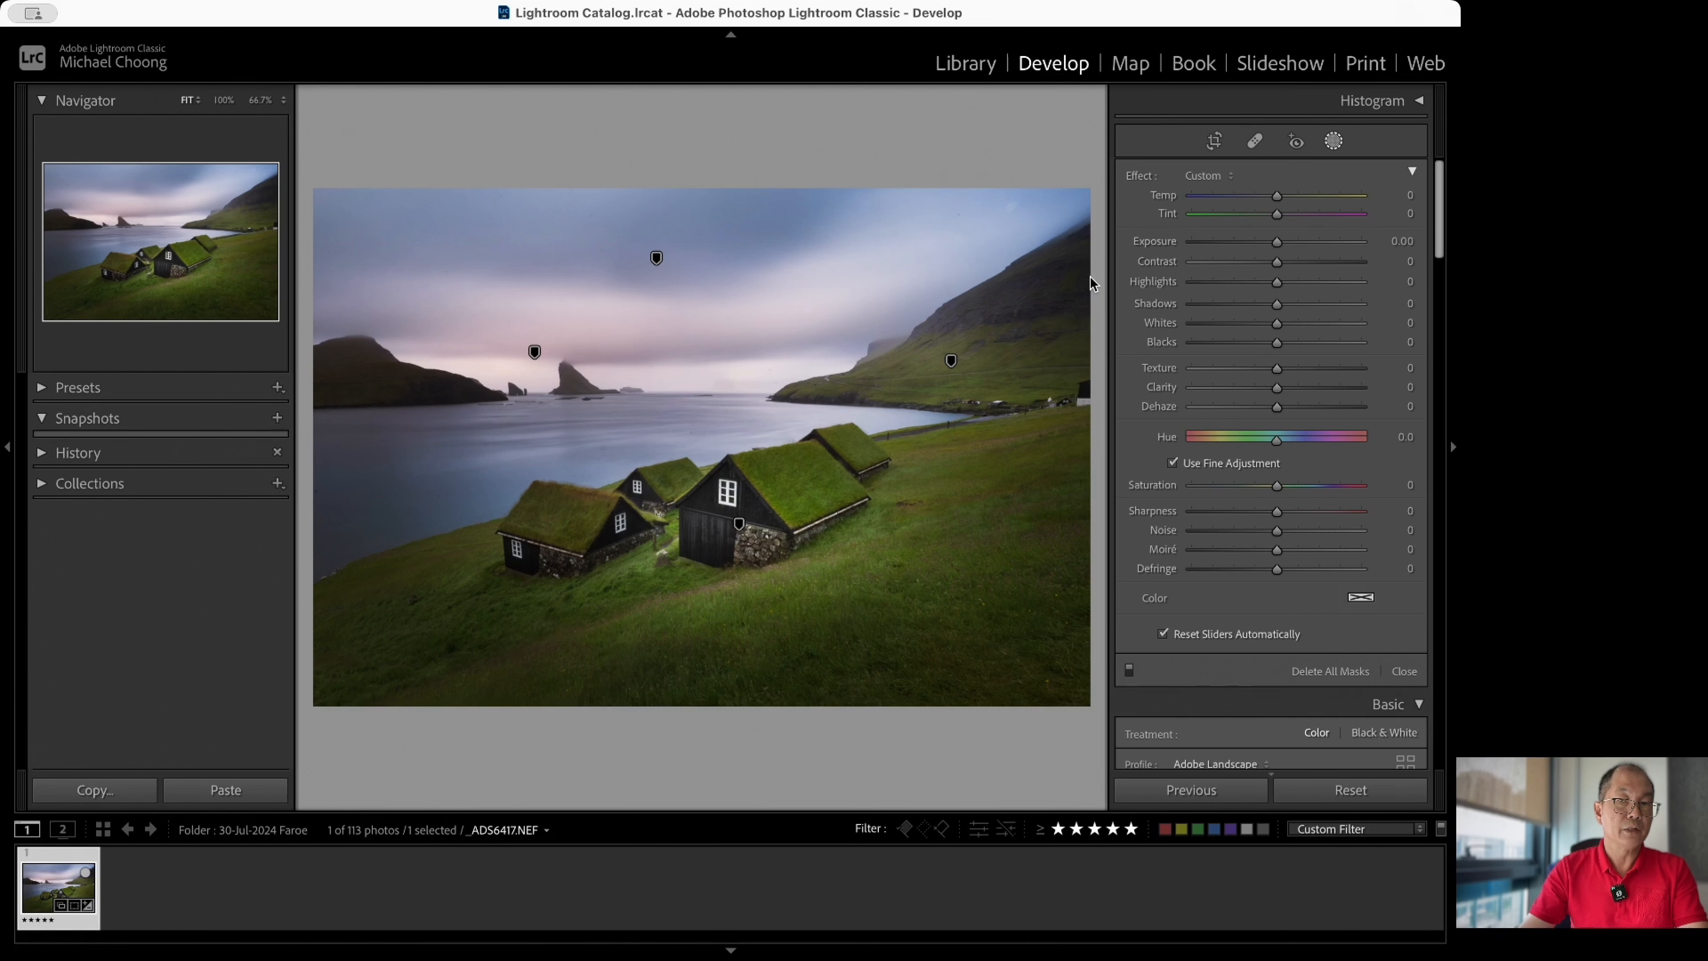
key("shift+m")
left_click_drag(587, 240, 972, 469)
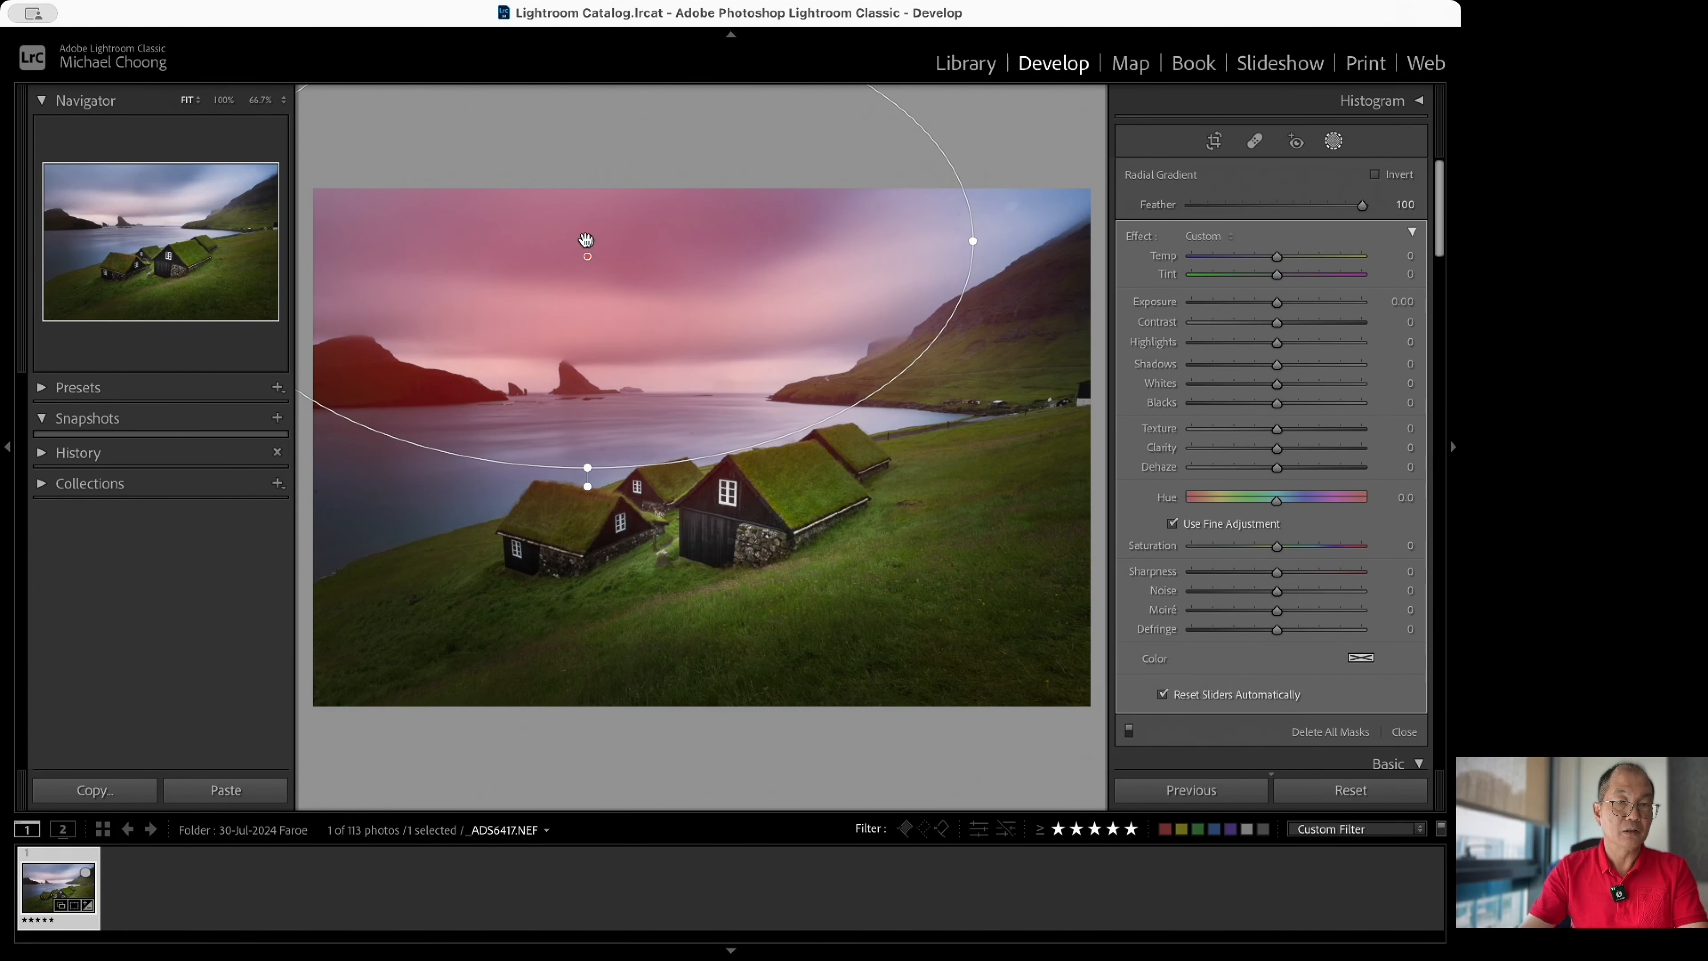
left_click_drag(585, 243, 690, 447)
left_click_drag(943, 244, 804, 156)
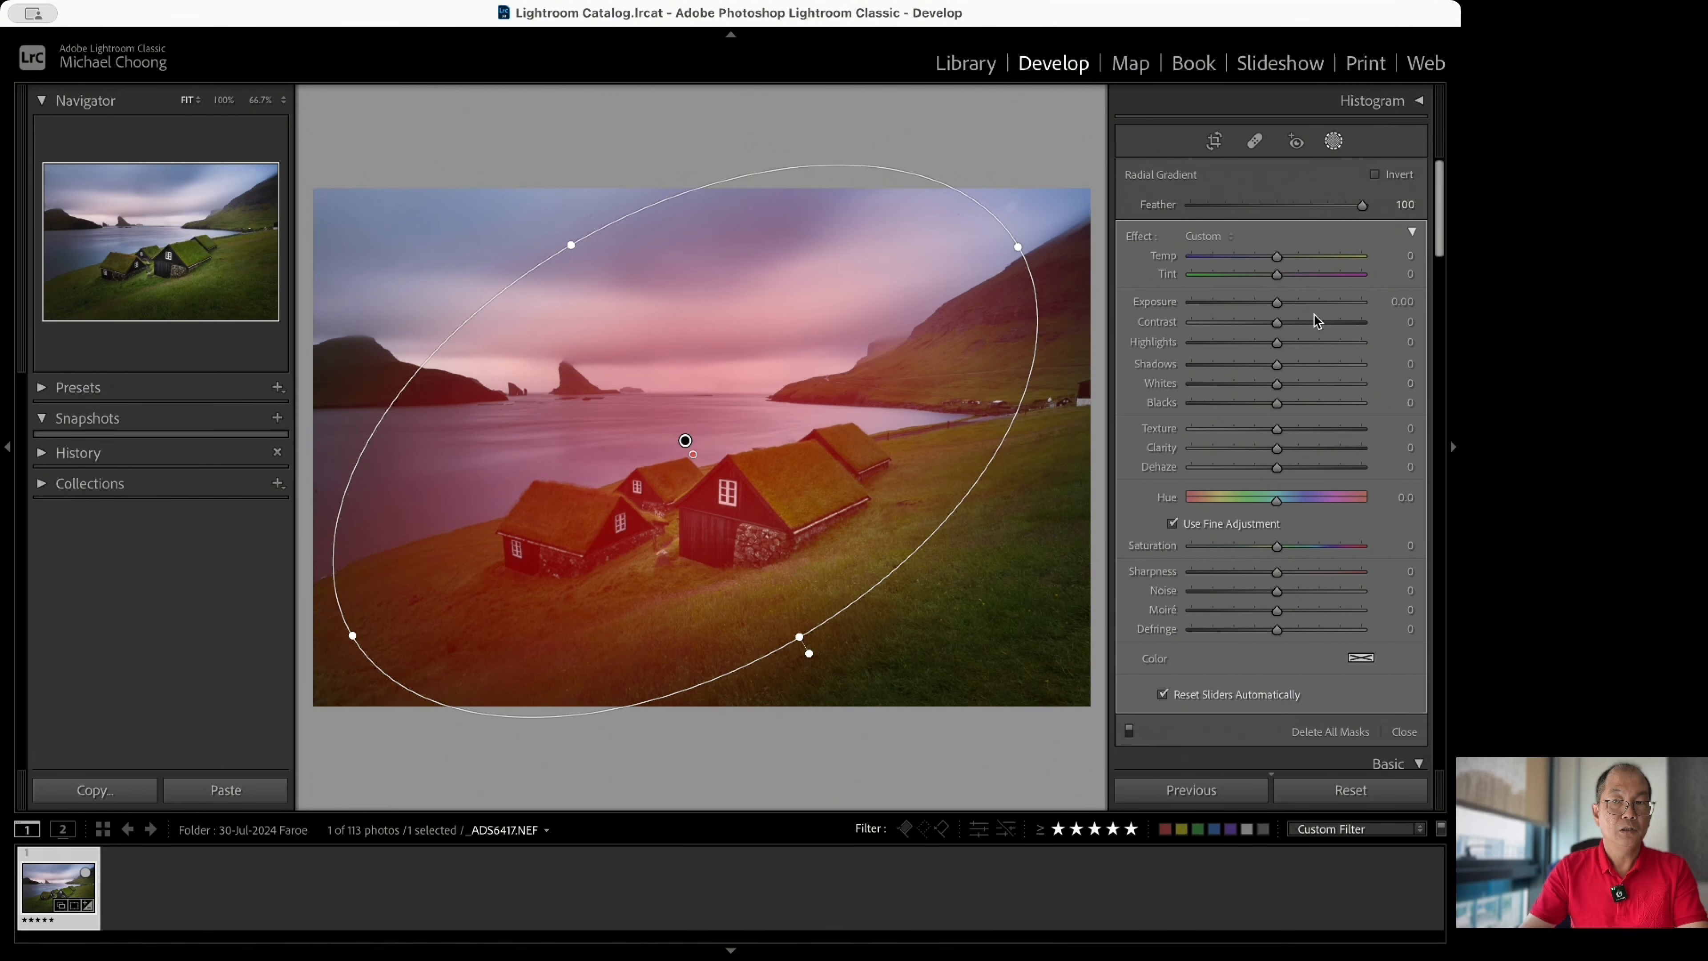
Invert the new radial gradient so it covers the photo's outer areas, and widen its ellipse slightly.
scroll(1231, 418, "up", 1)
scroll(1231, 417, "down", 1)
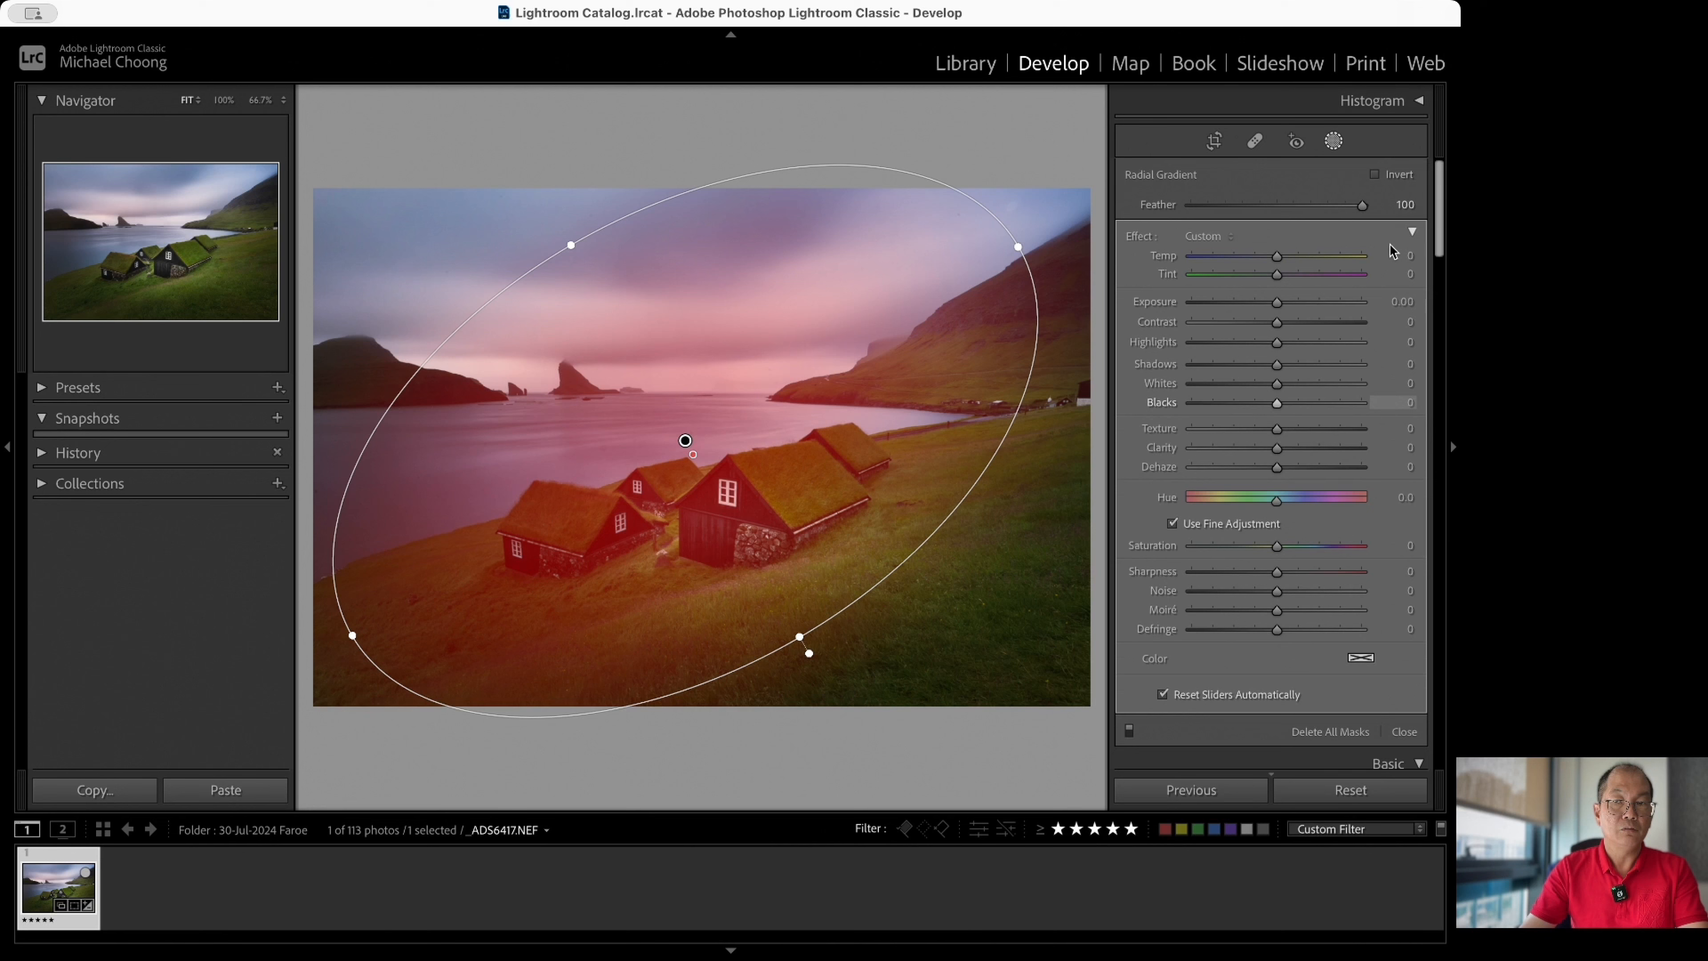
left_click(1375, 174)
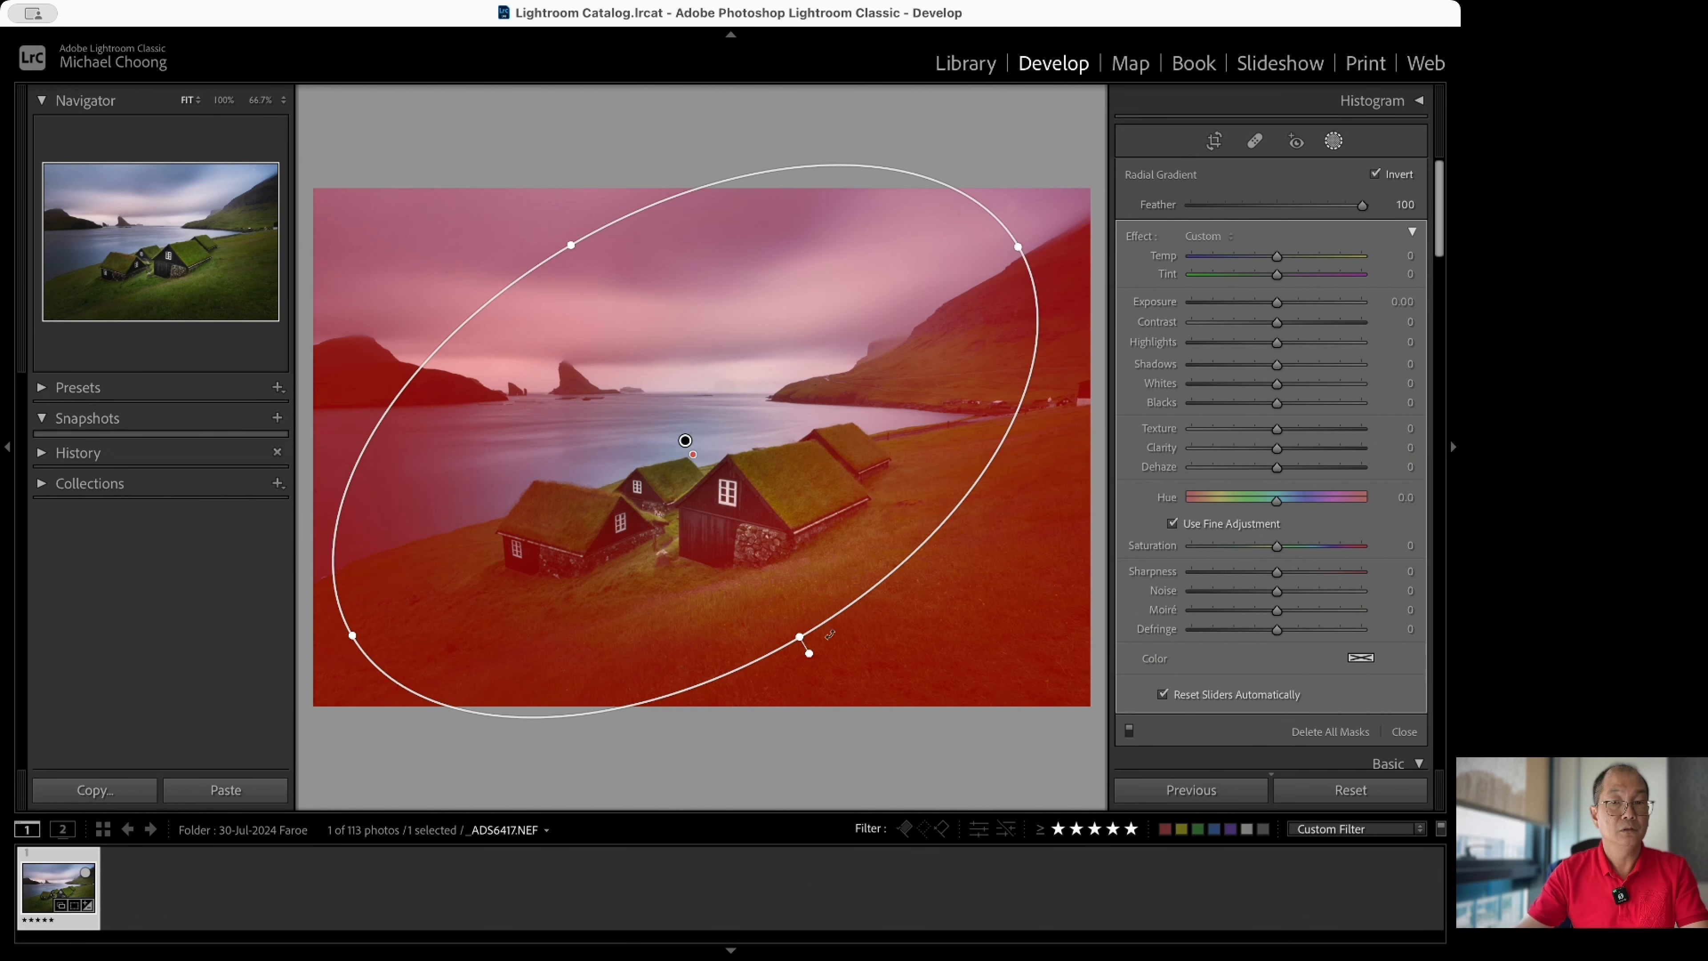
left_click_drag(801, 637, 816, 661)
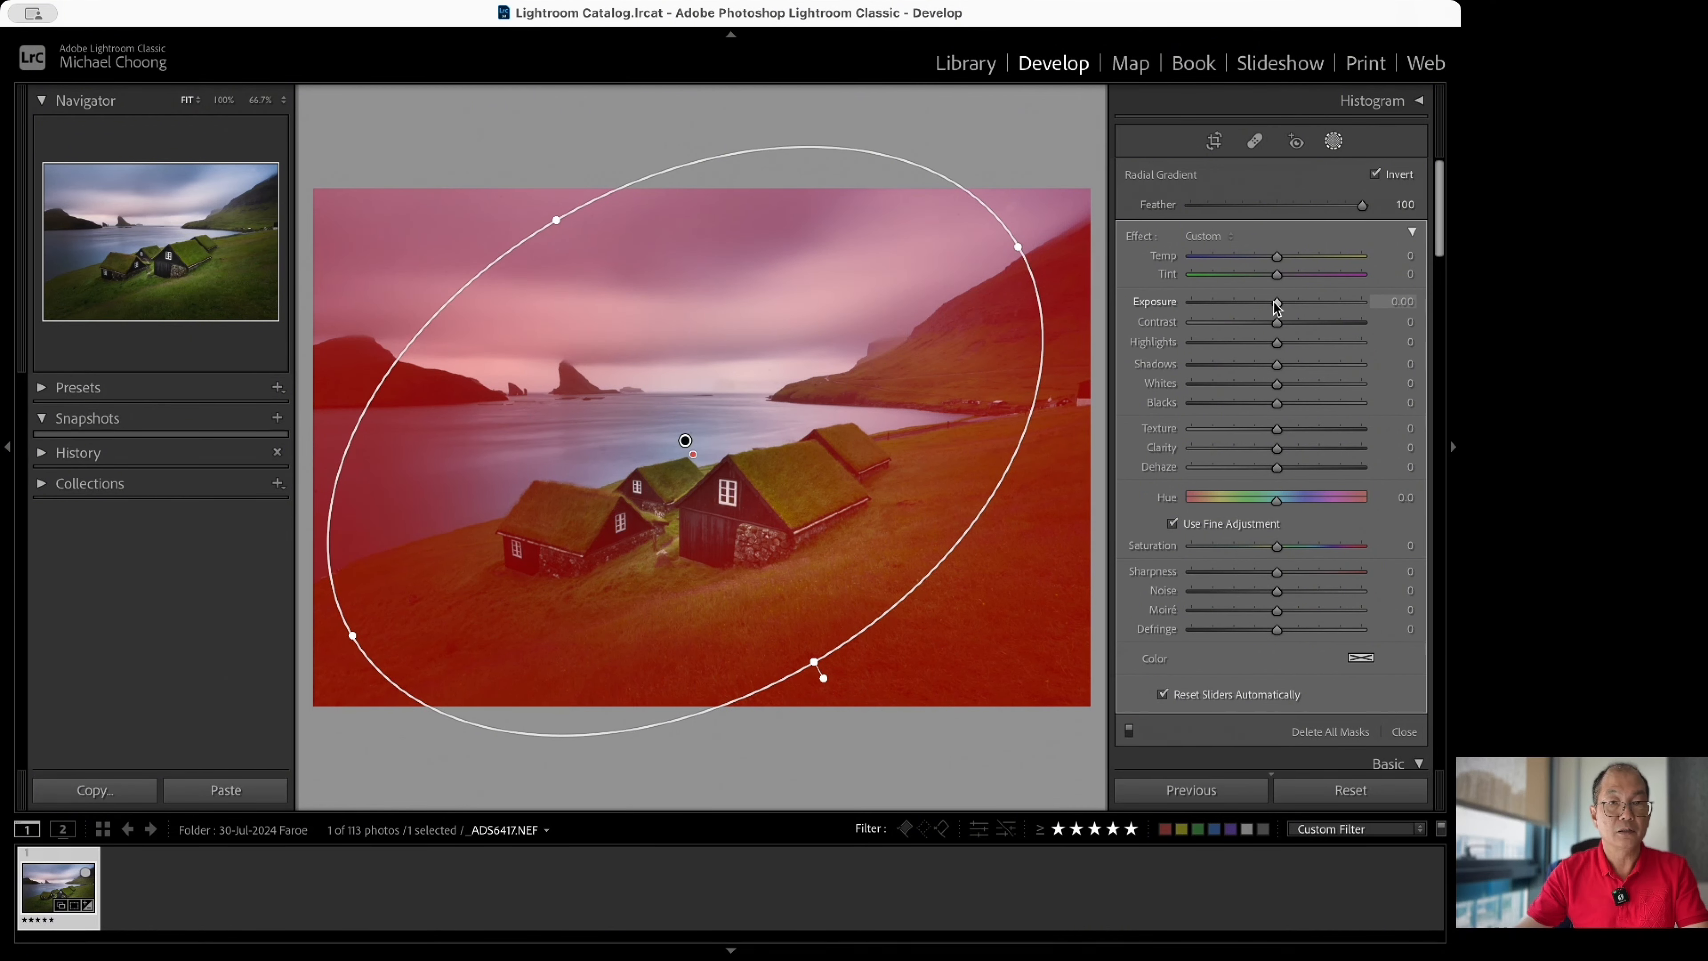
Darken the inverted radial mask to Exposure -0.47, lengthen its ellipse toward the mountain corner, and deselect the mask.
mouse_move(1276, 307)
left_mouse_down()
mouse_move(1248, 305)
mouse_move(1267, 307)
left_mouse_up()
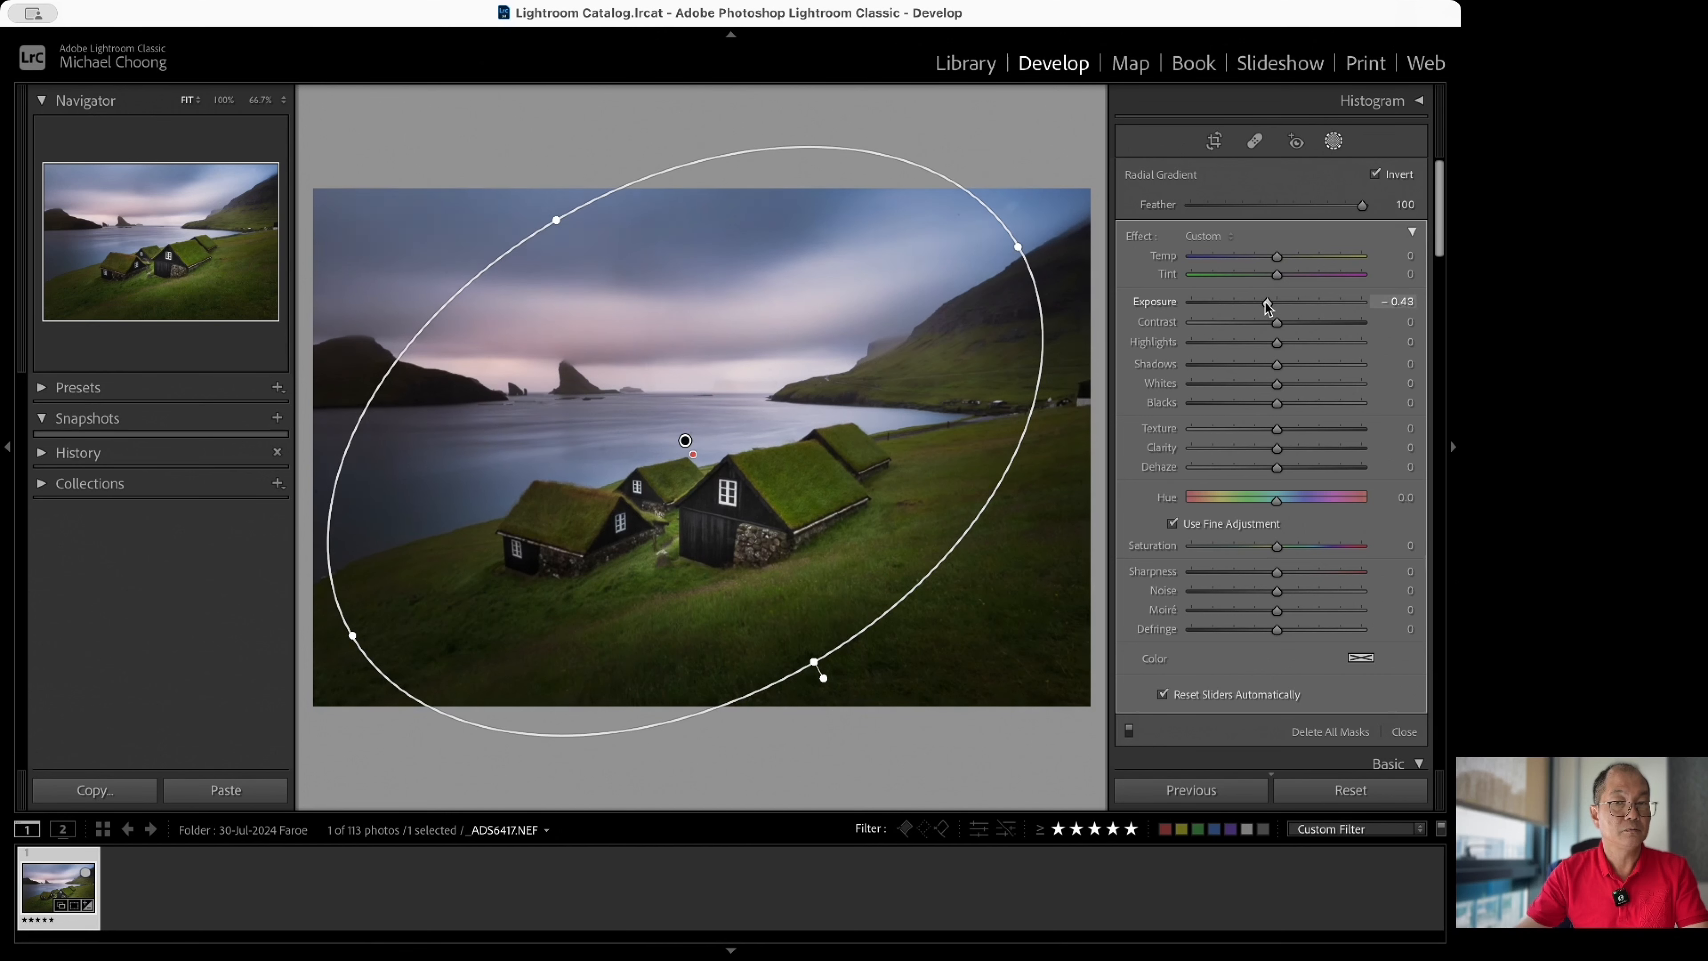
left_click_drag(1019, 247, 1091, 160)
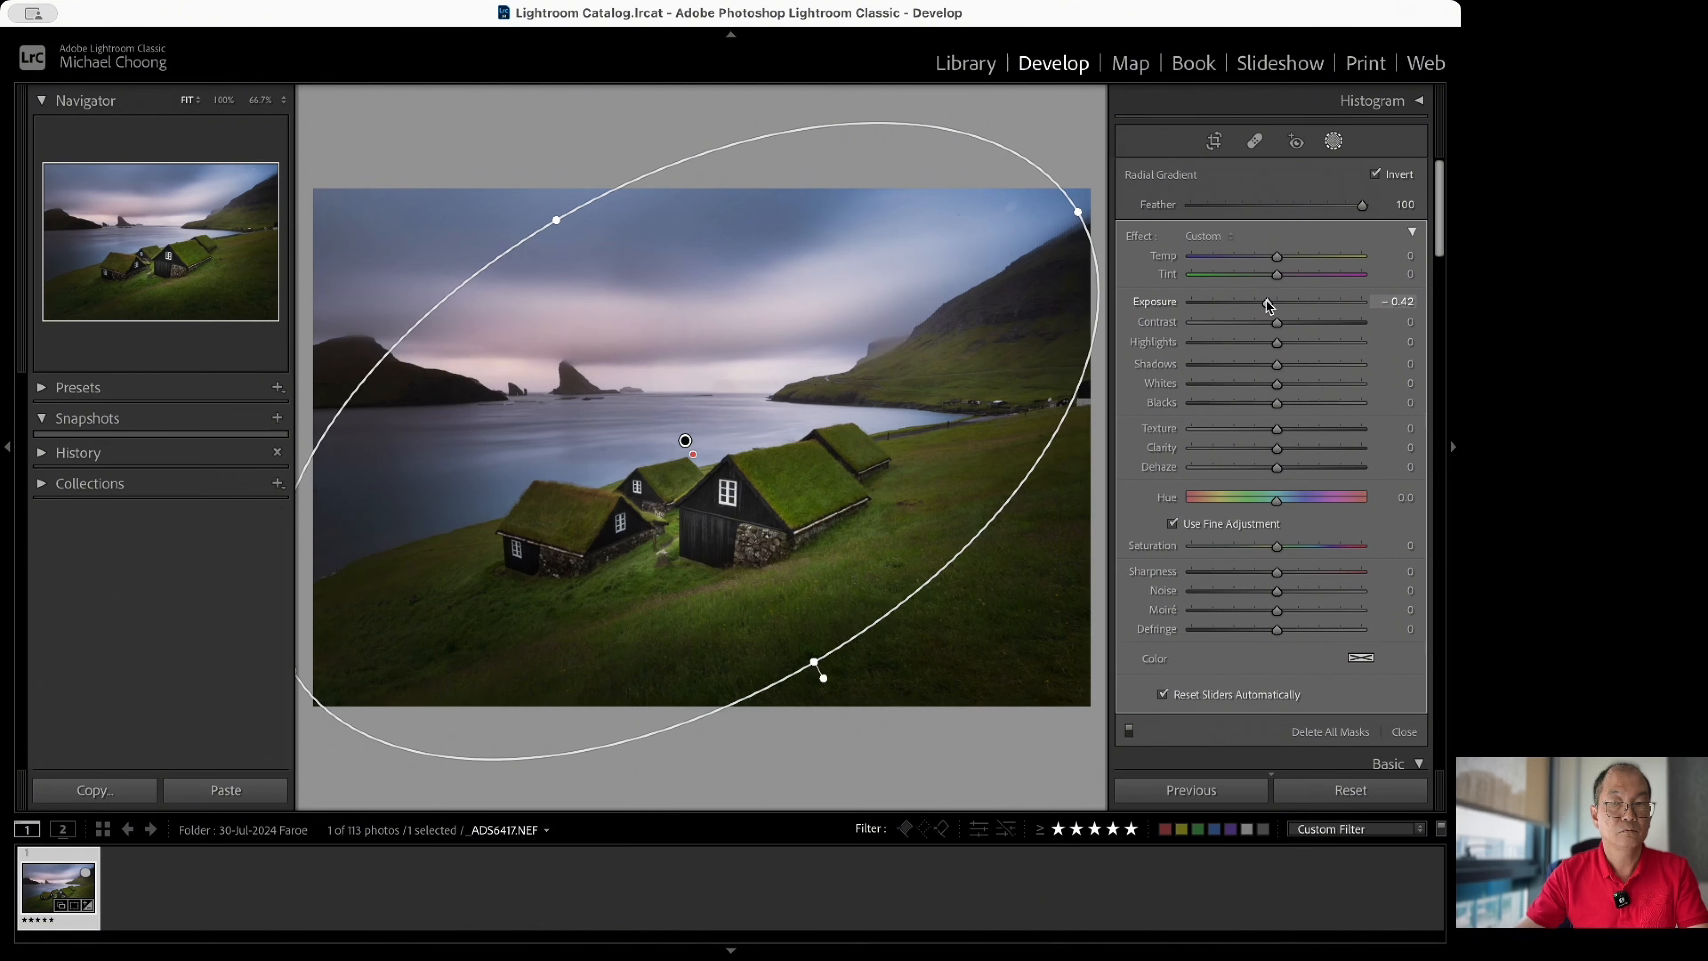
left_click_drag(1267, 302, 1268, 306)
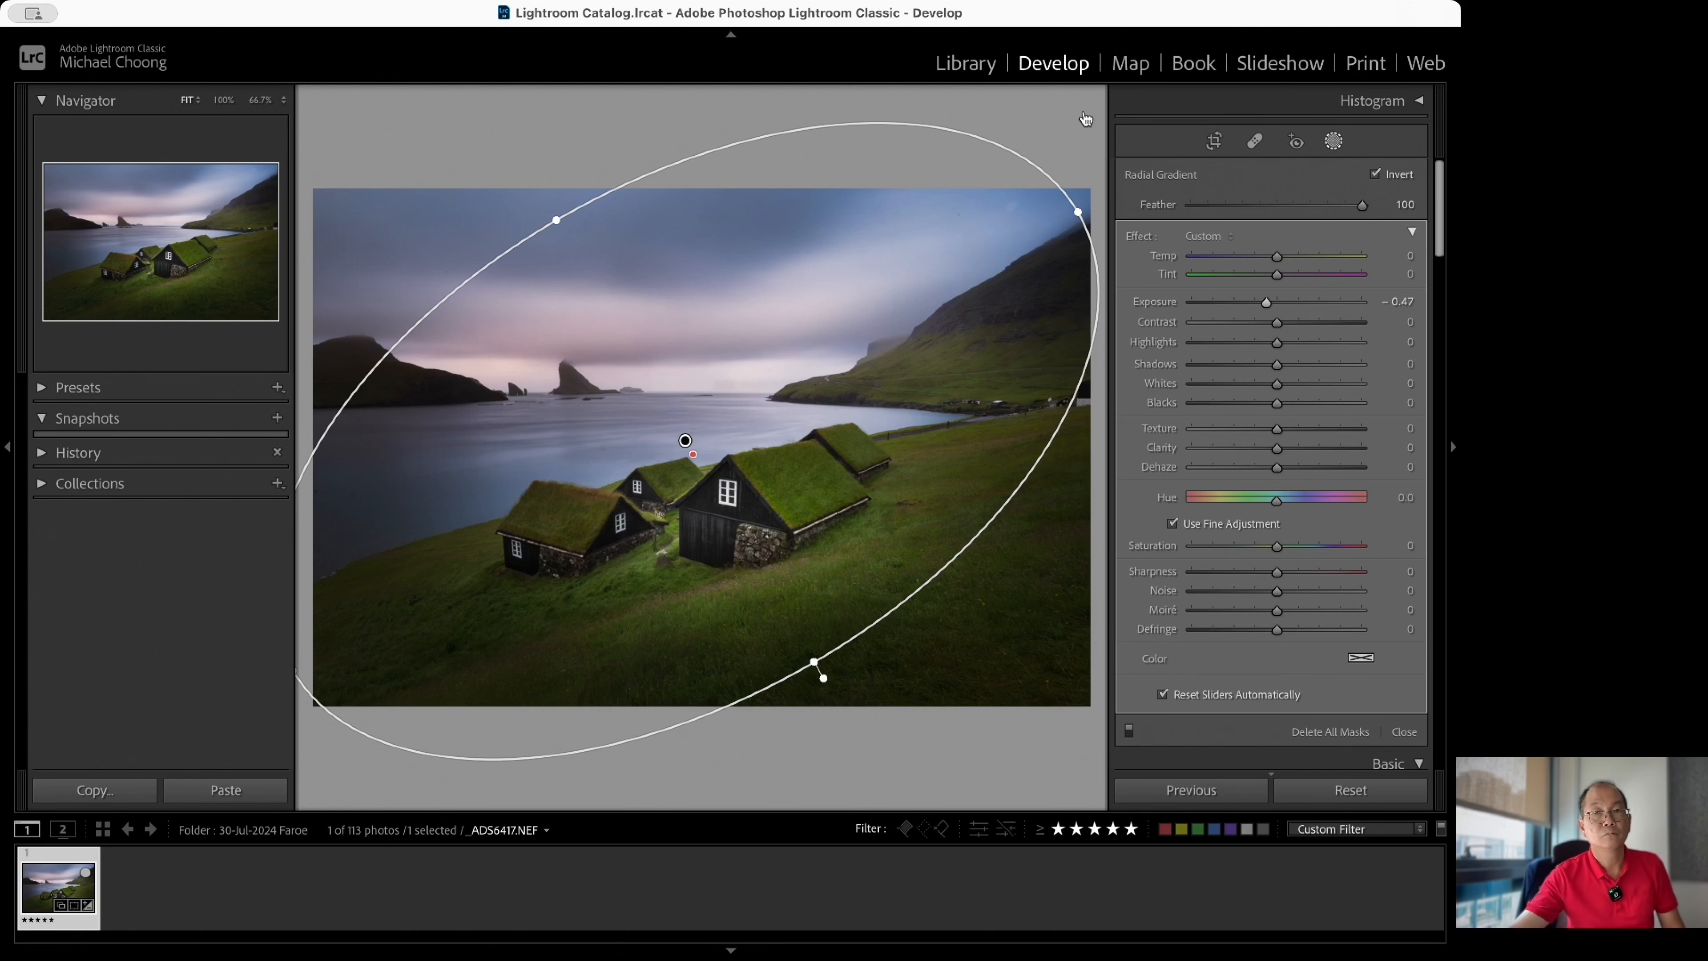
key("BackSpace")
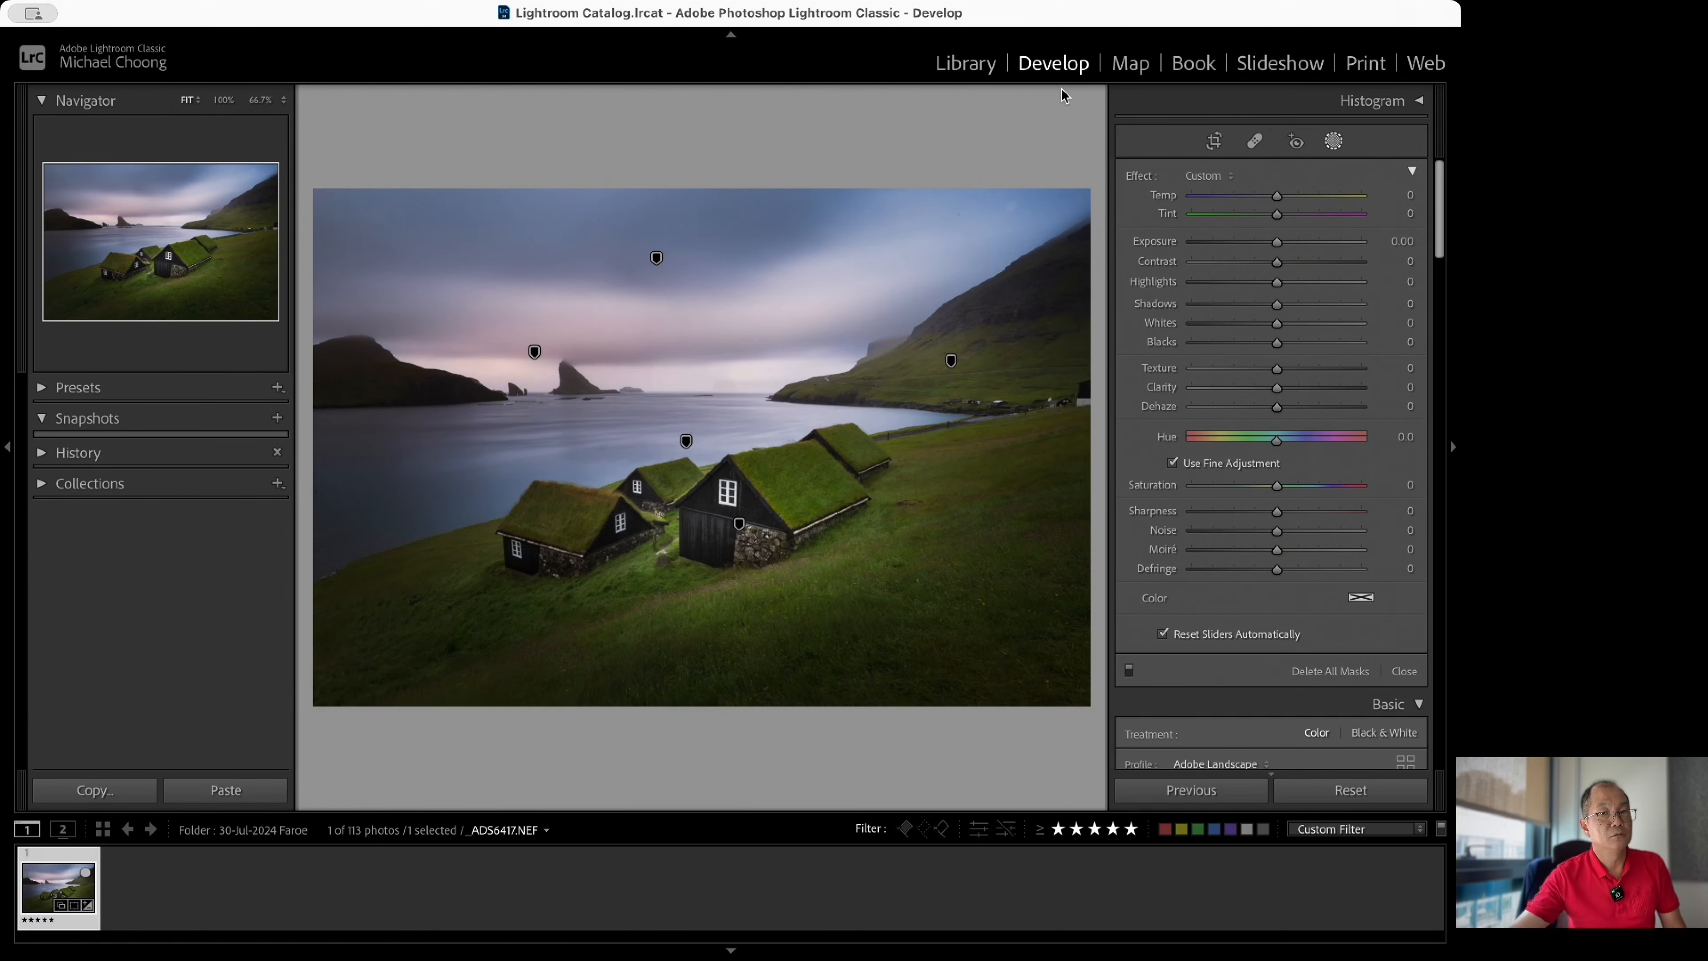
Compare the edited photo with its original state, switching between before and after twice.
key("backslash")
key("backslash")
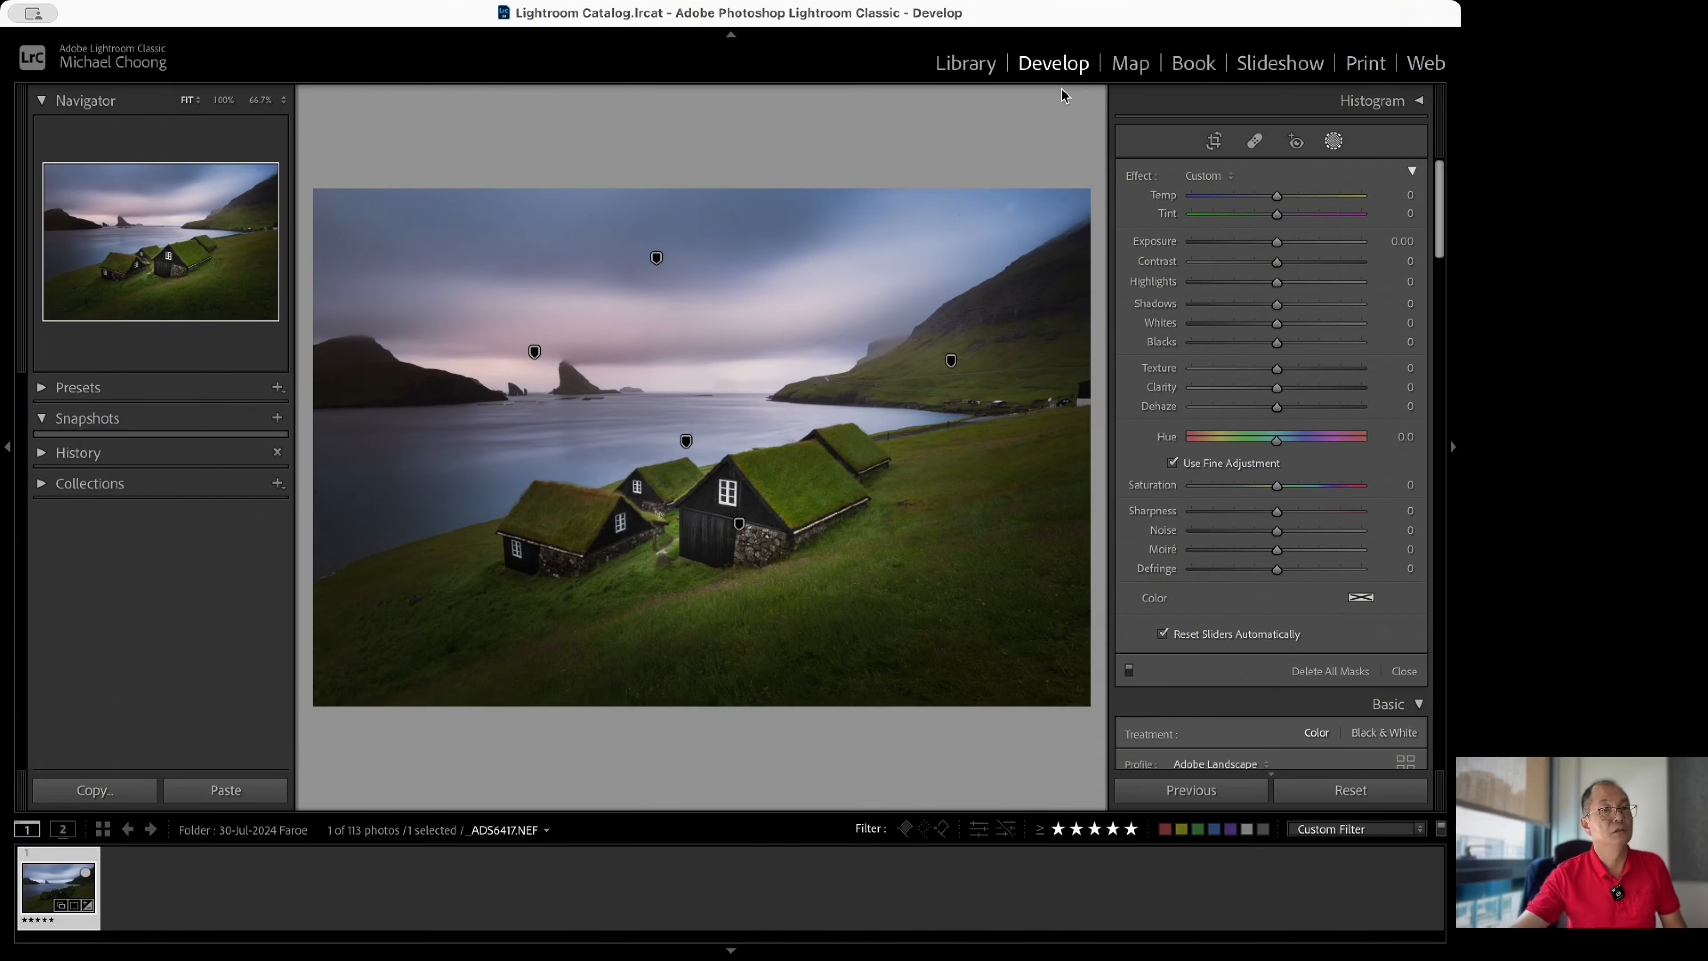
key("backslash")
key("backslash")
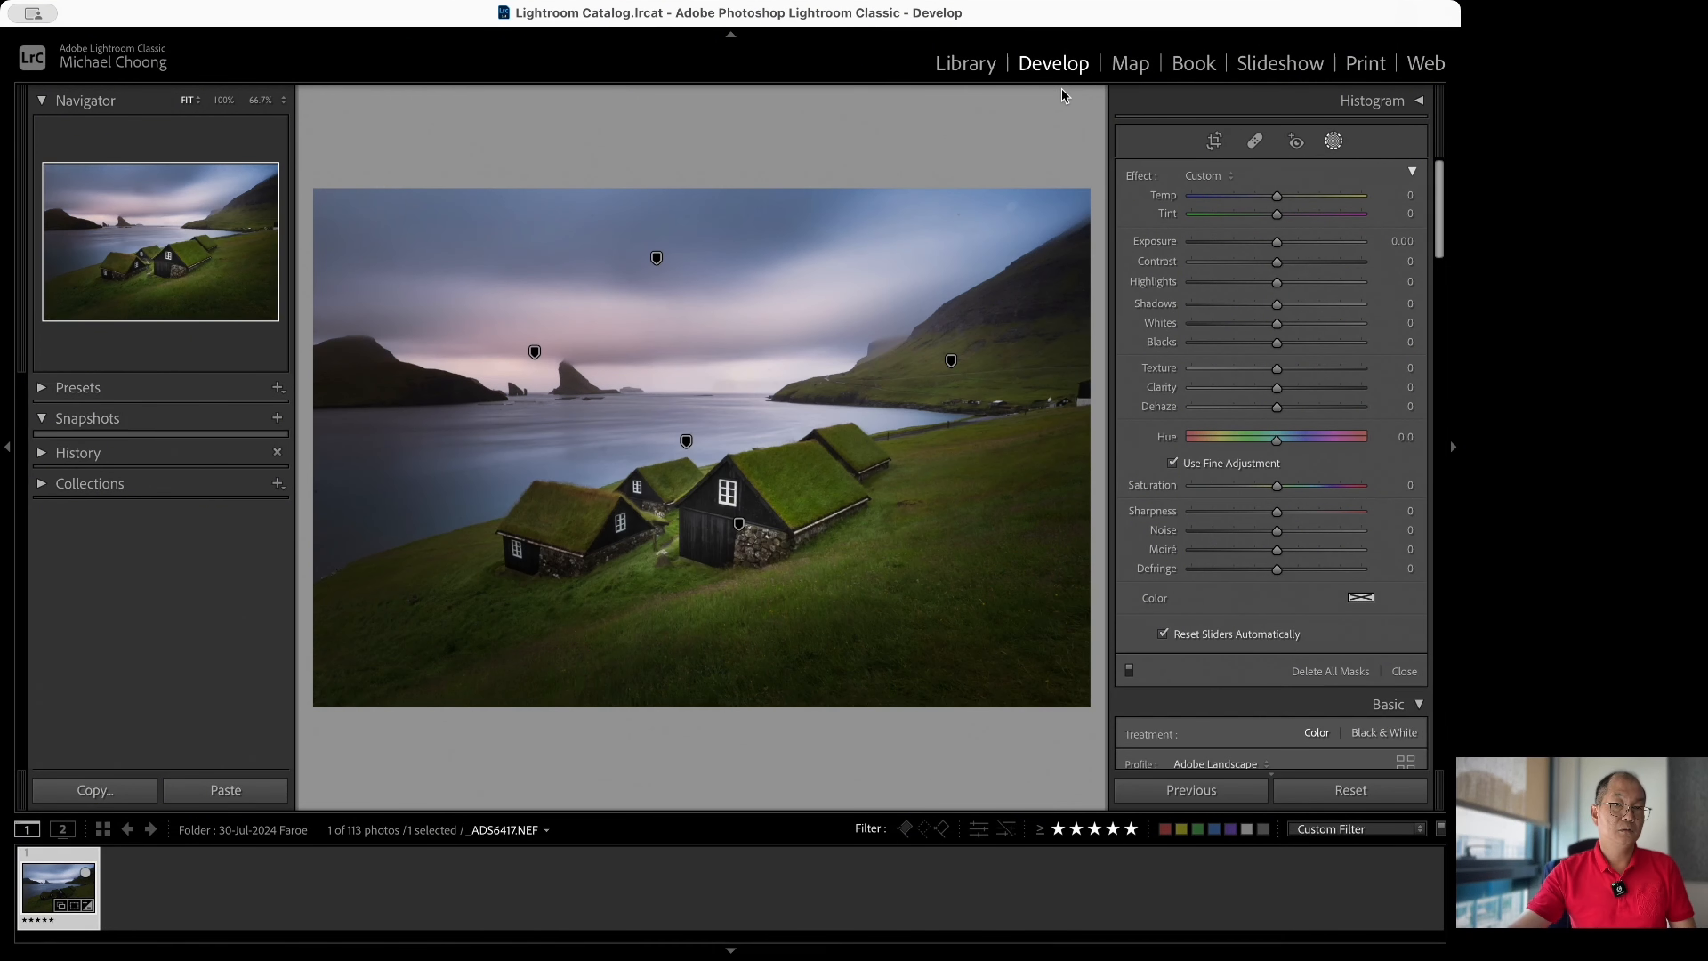